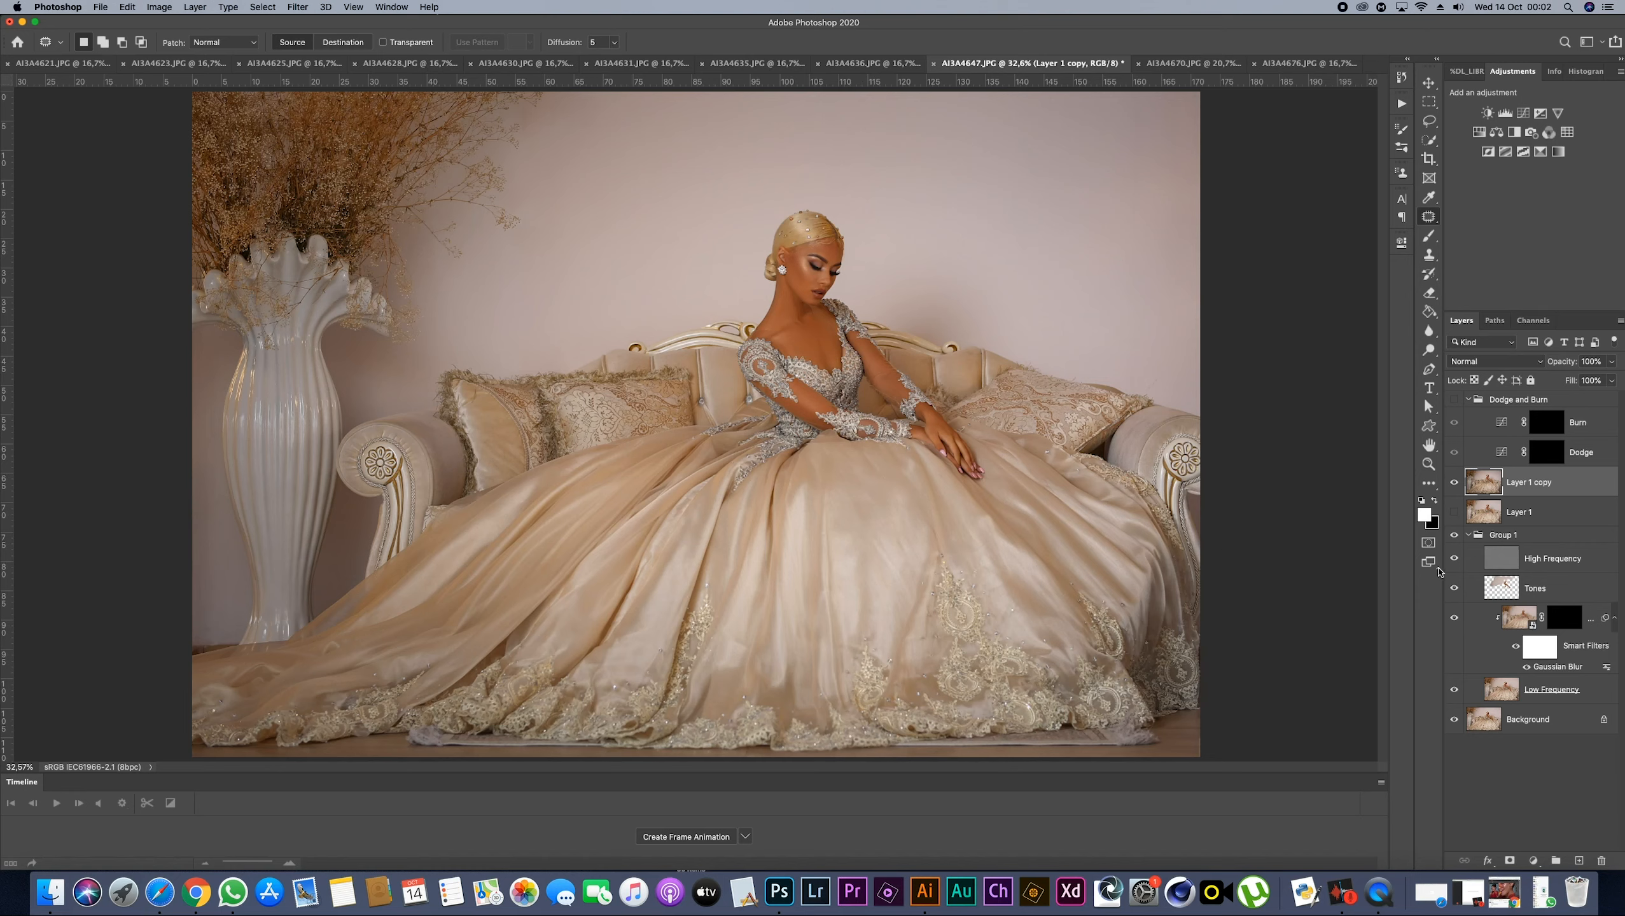
# Compare the image with and without Layer 1 copy and the Group 1 retouching layers
pyautogui.click(1456, 483)
pyautogui.click(1456, 538)
pyautogui.click(1455, 538)
pyautogui.click(1456, 538)
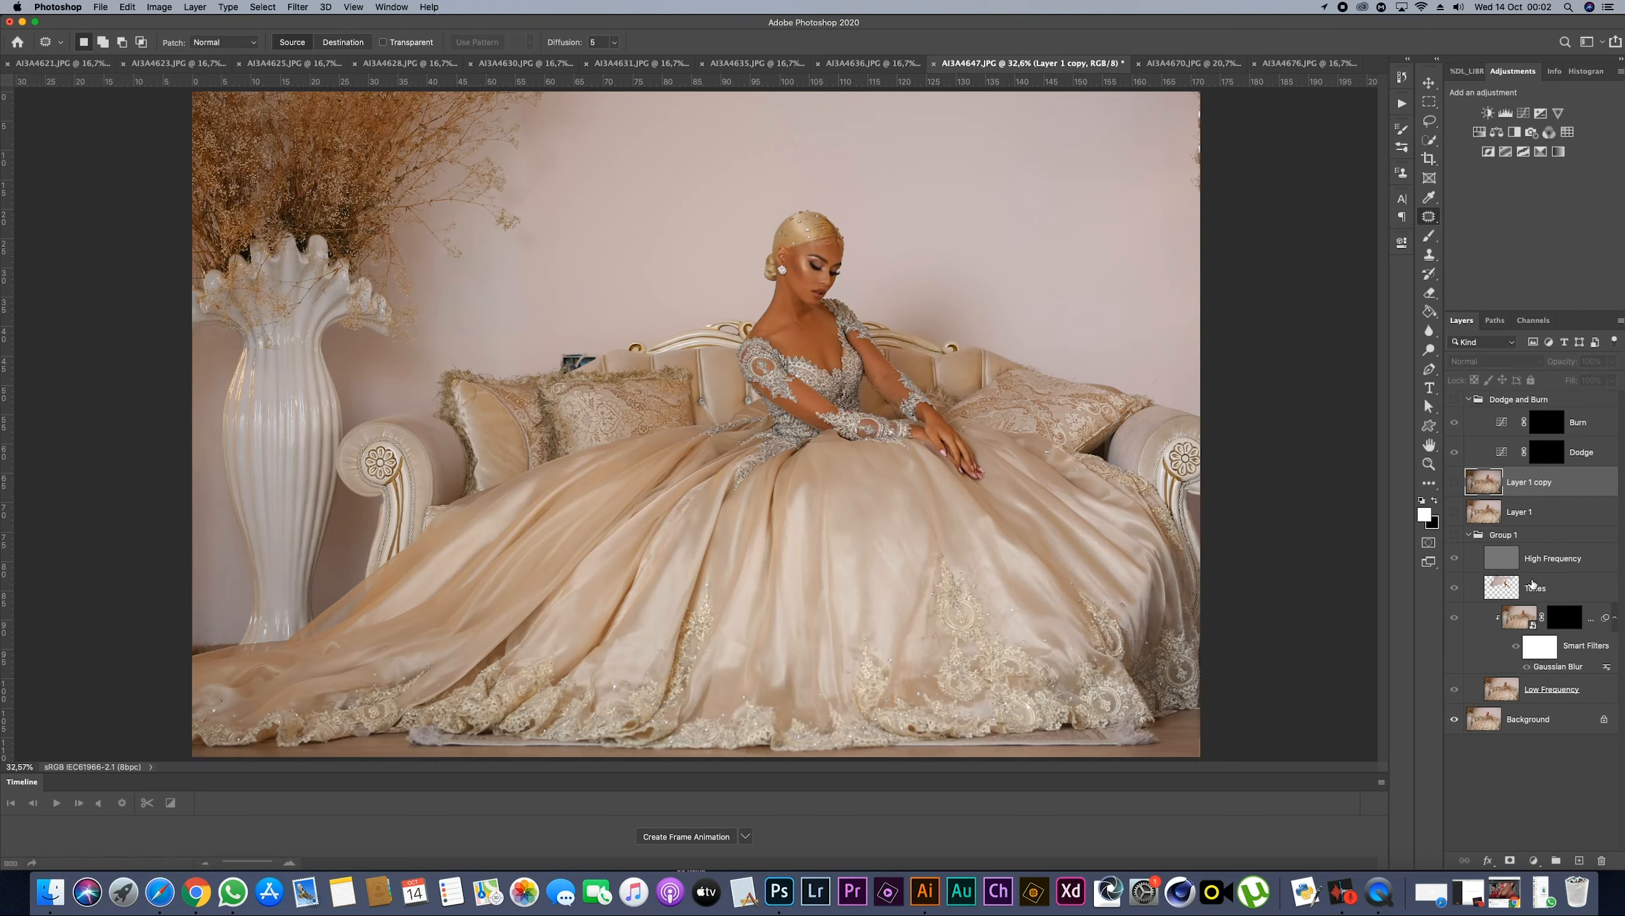
pyautogui.click(1456, 537)
pyautogui.click(1455, 538)
pyautogui.click(1455, 537)
pyautogui.click(1455, 481)
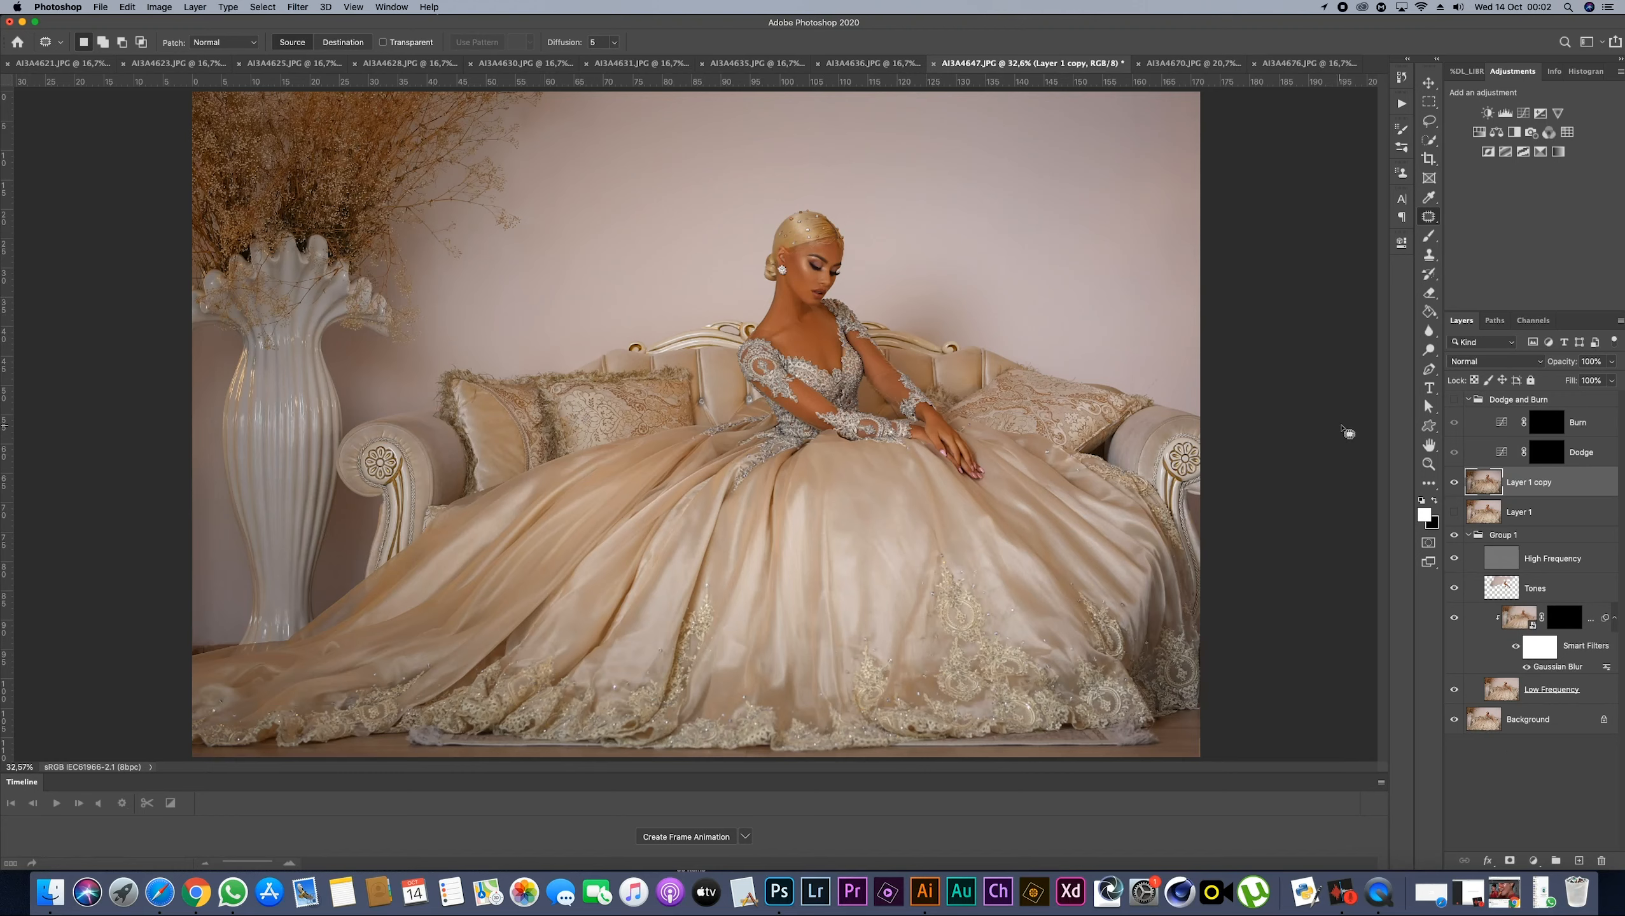
# Turn on the Dodge and Burn group's visibility and keep the group expanded
pyautogui.click(1455, 400)
pyautogui.click(1470, 400)
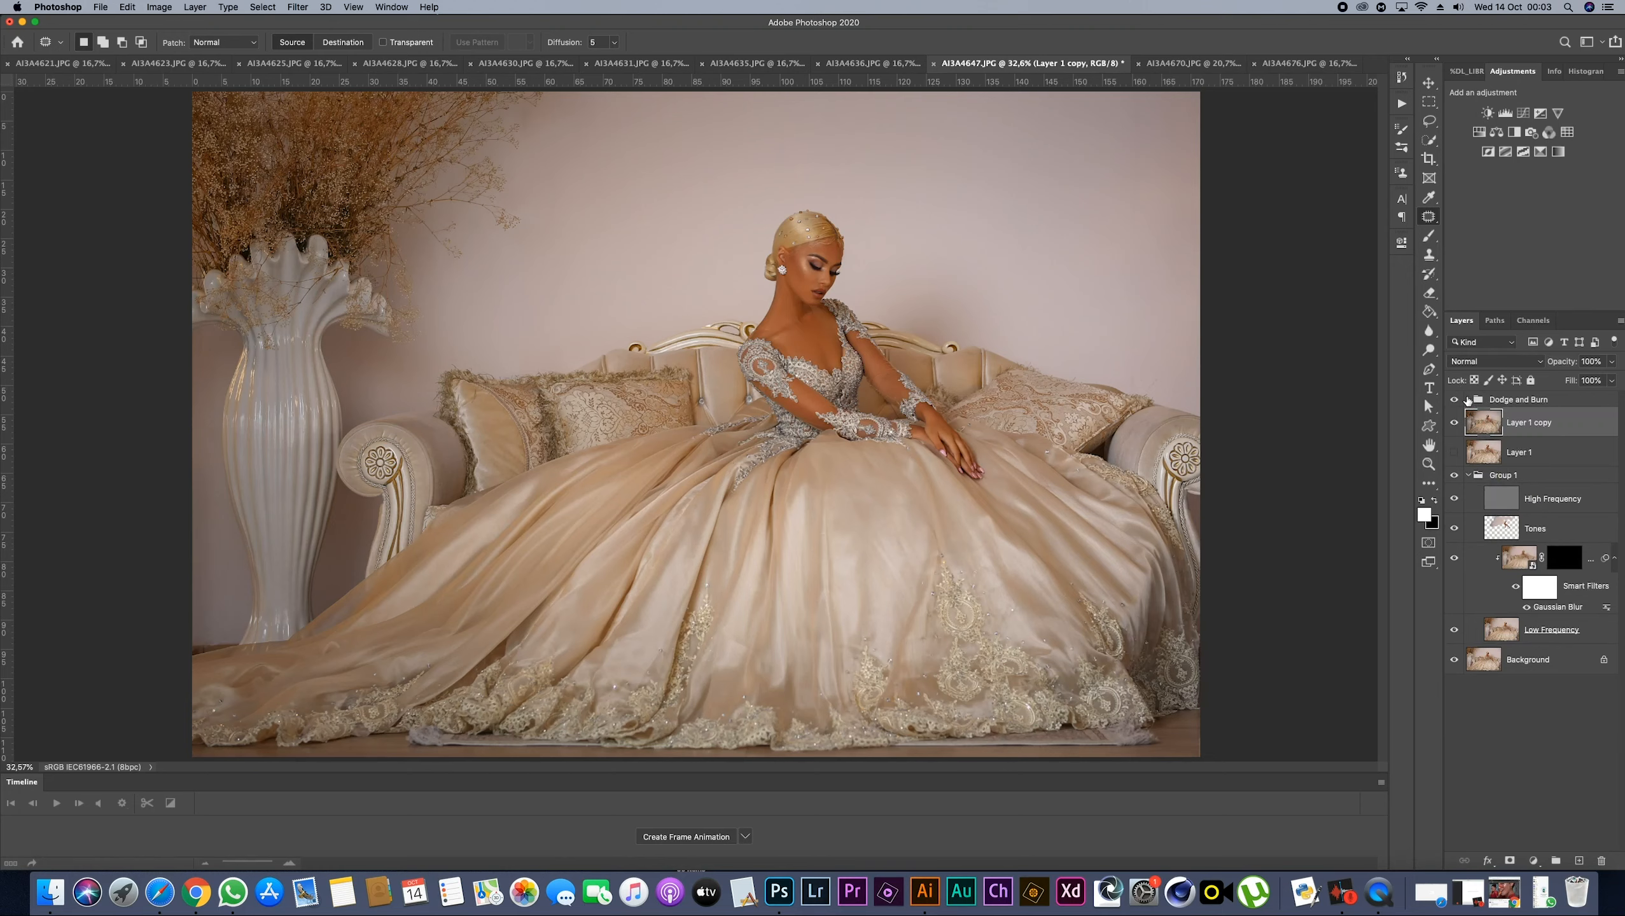
pyautogui.click(1470, 399)
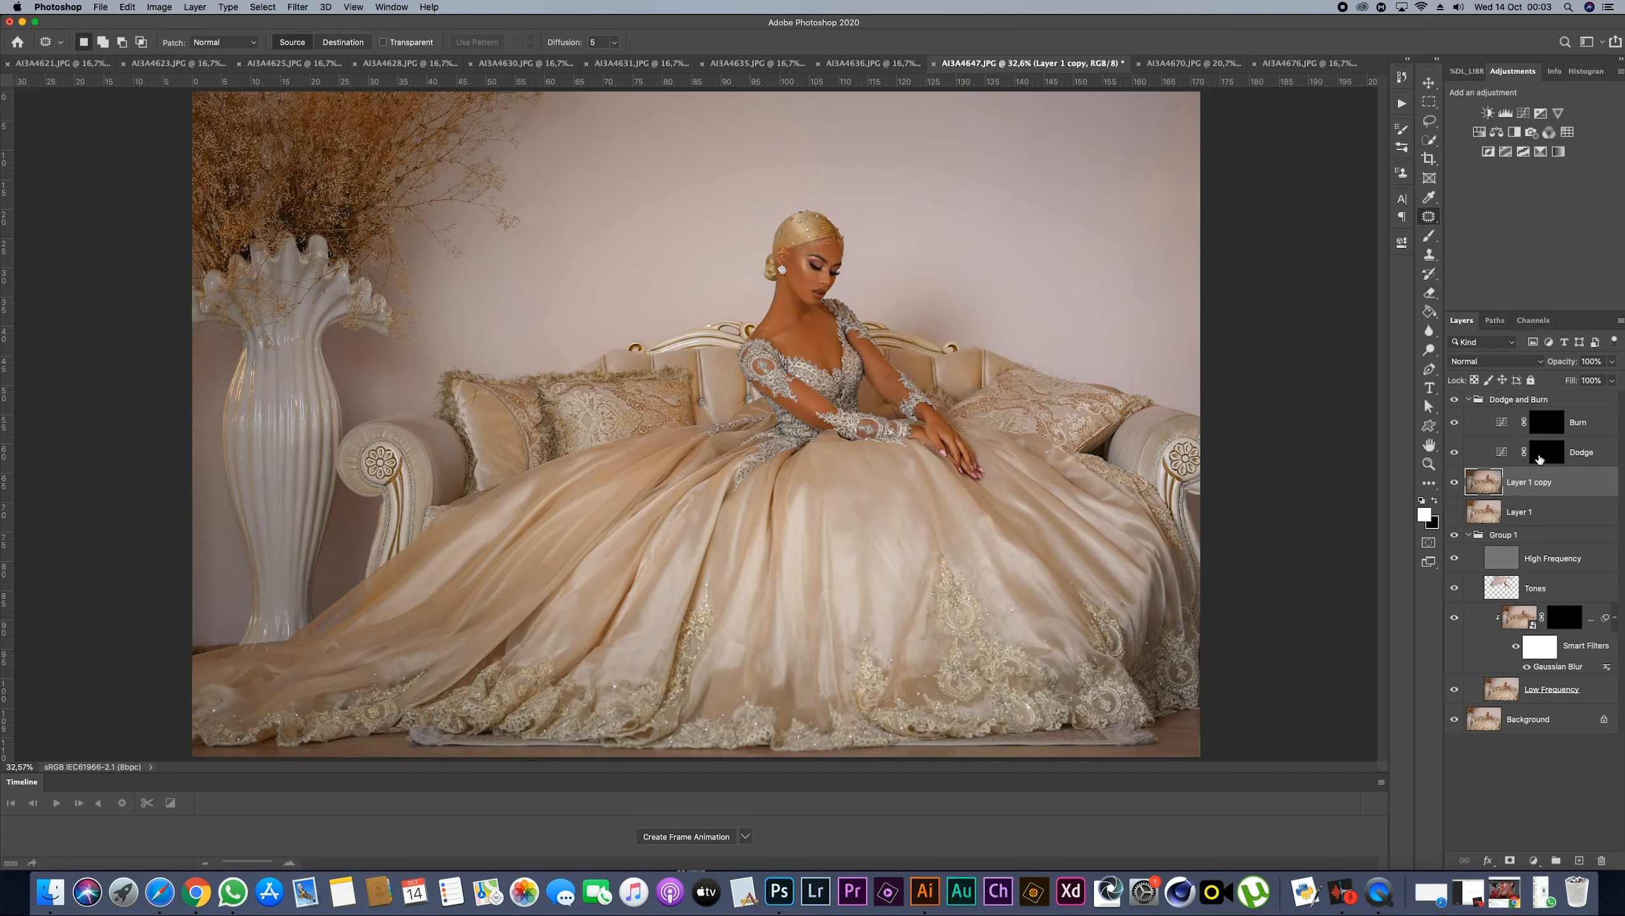
# Target the Dodge layer's mask and set up the Brush tool with white as foreground colour and 2% flow
pyautogui.click(1542, 455)
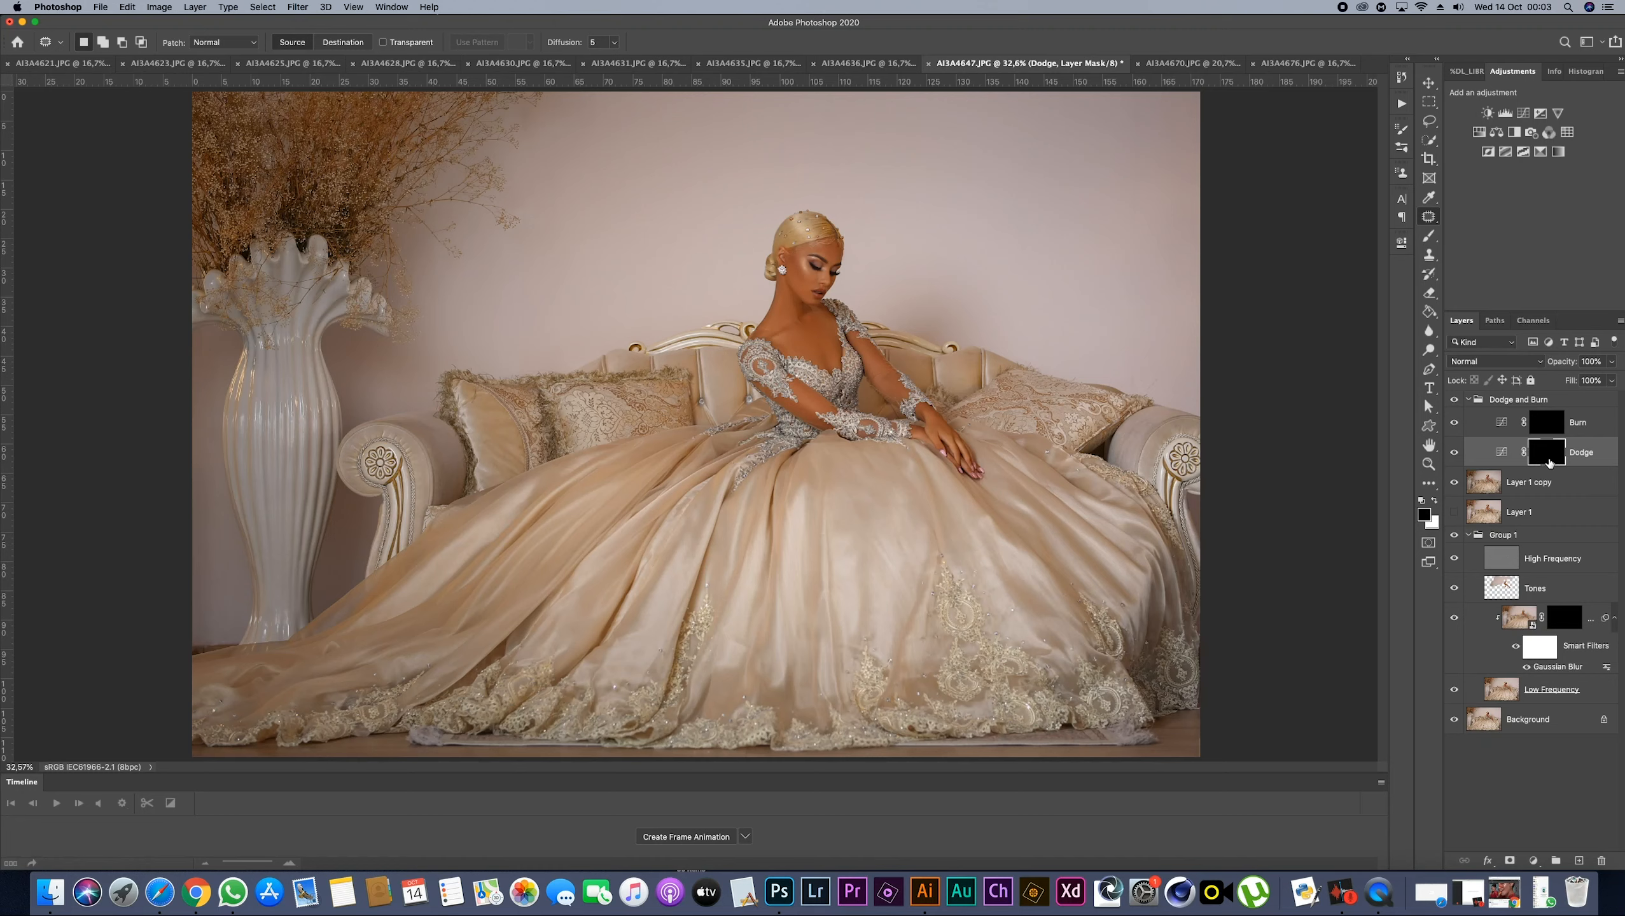
pyautogui.click(1430, 236)
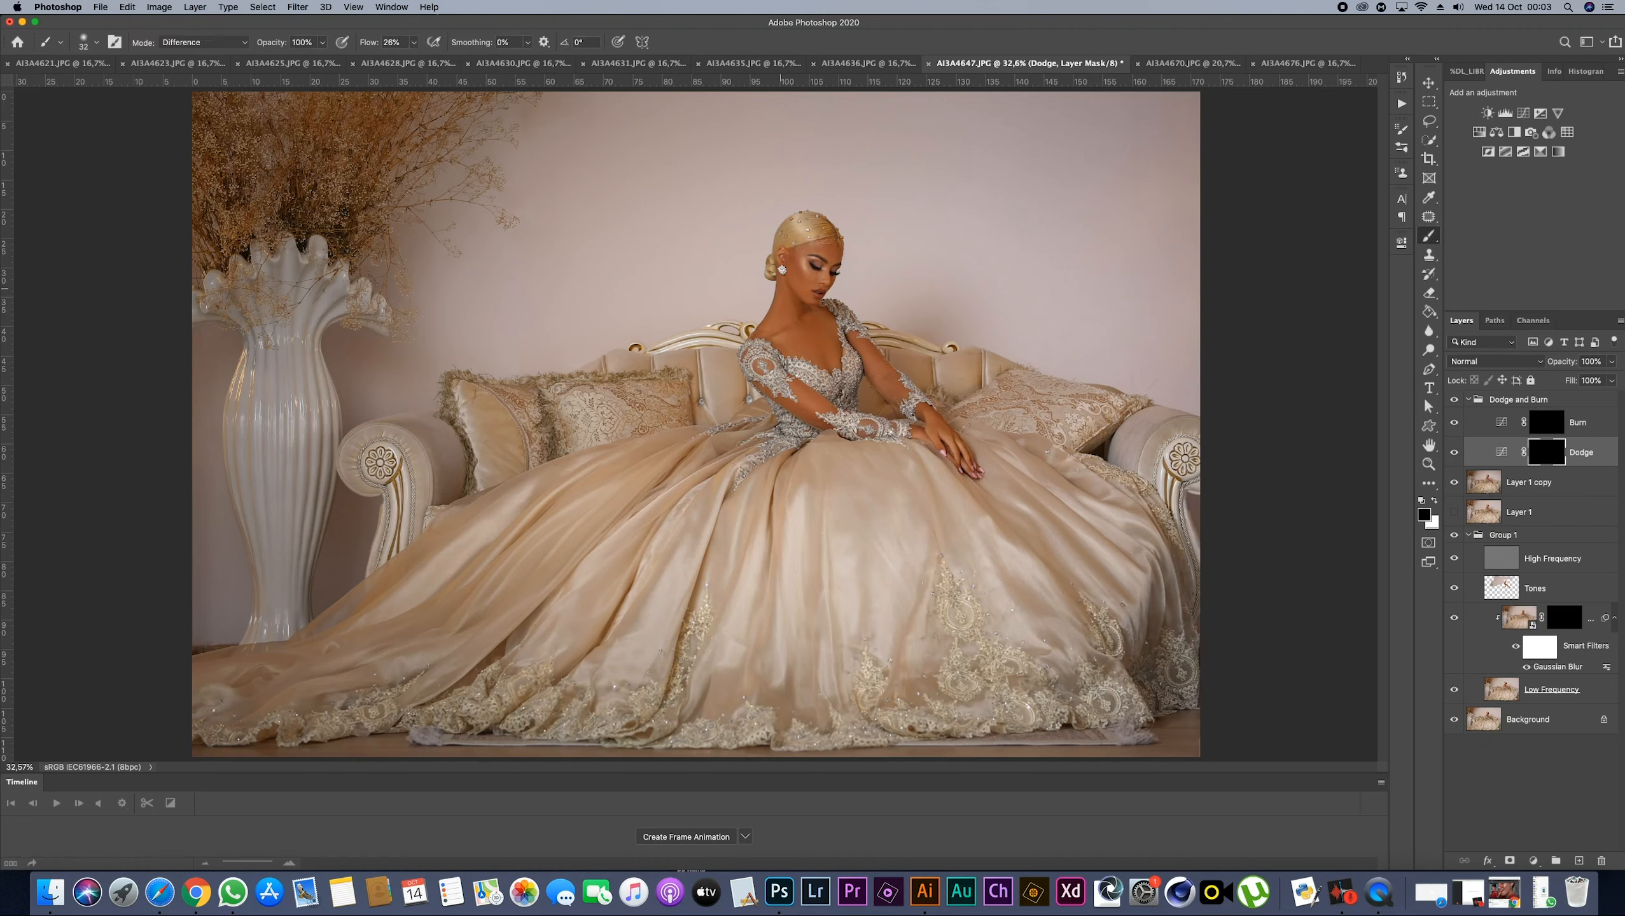
pyautogui.moveTo(814, 286)
pyautogui.mouseDown()
pyautogui.moveTo(838, 282)
pyautogui.moveTo(826, 96)
pyautogui.mouseUp()
pyautogui.moveTo(813, 263); pyautogui.dragTo(782, 259)
pyautogui.scroll(6, 798, 308)
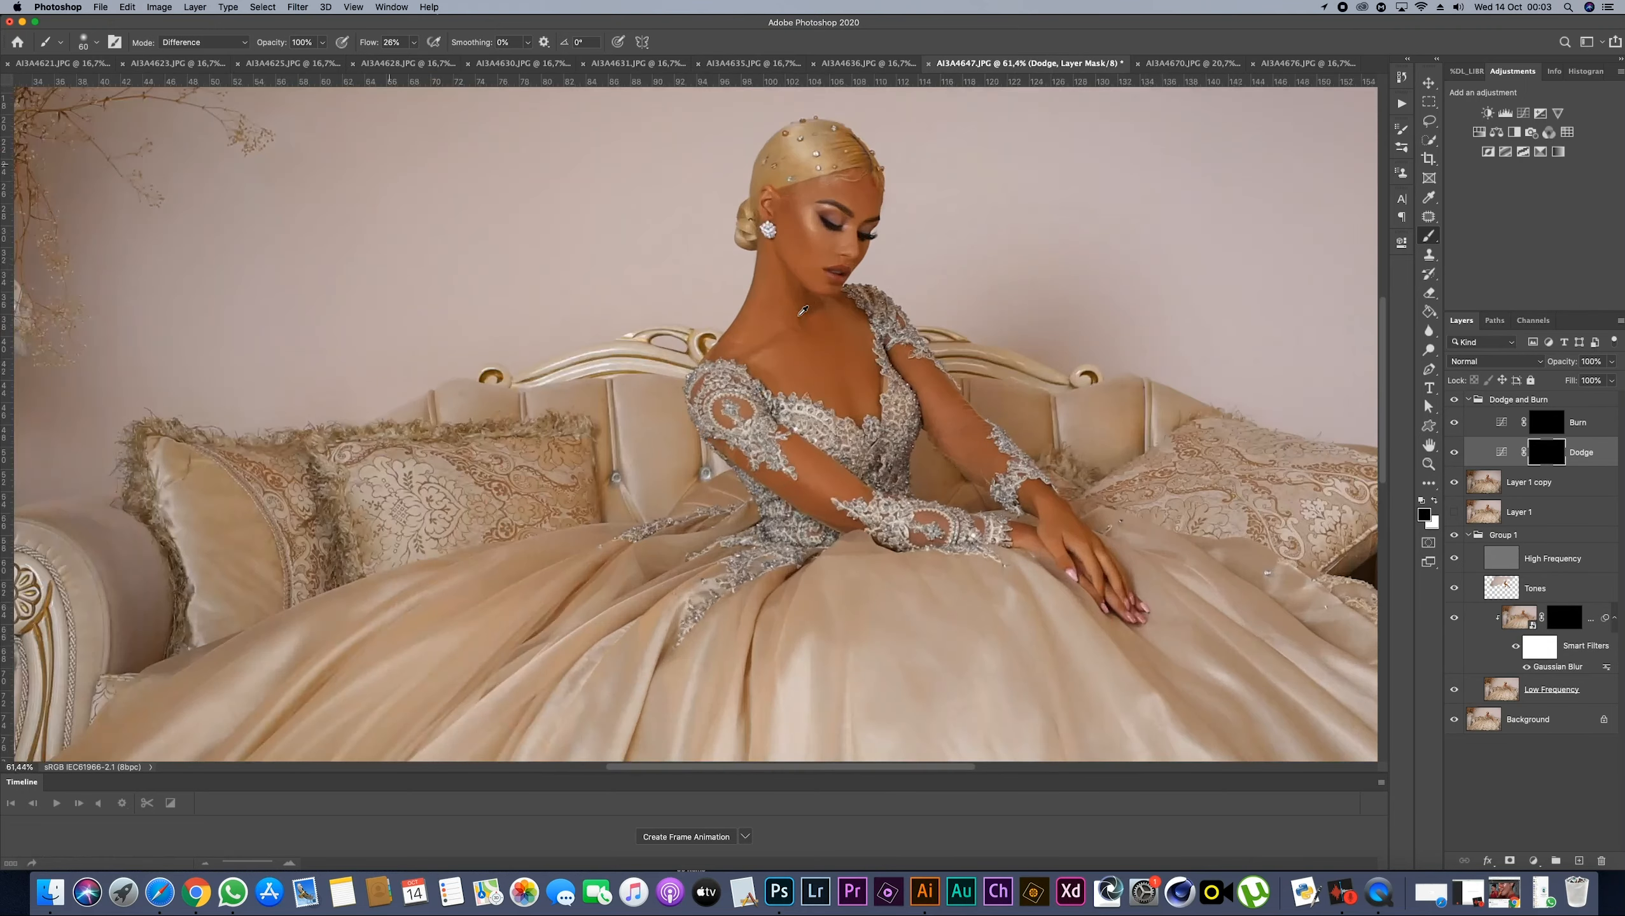
pyautogui.scroll(-2, 791, 321)
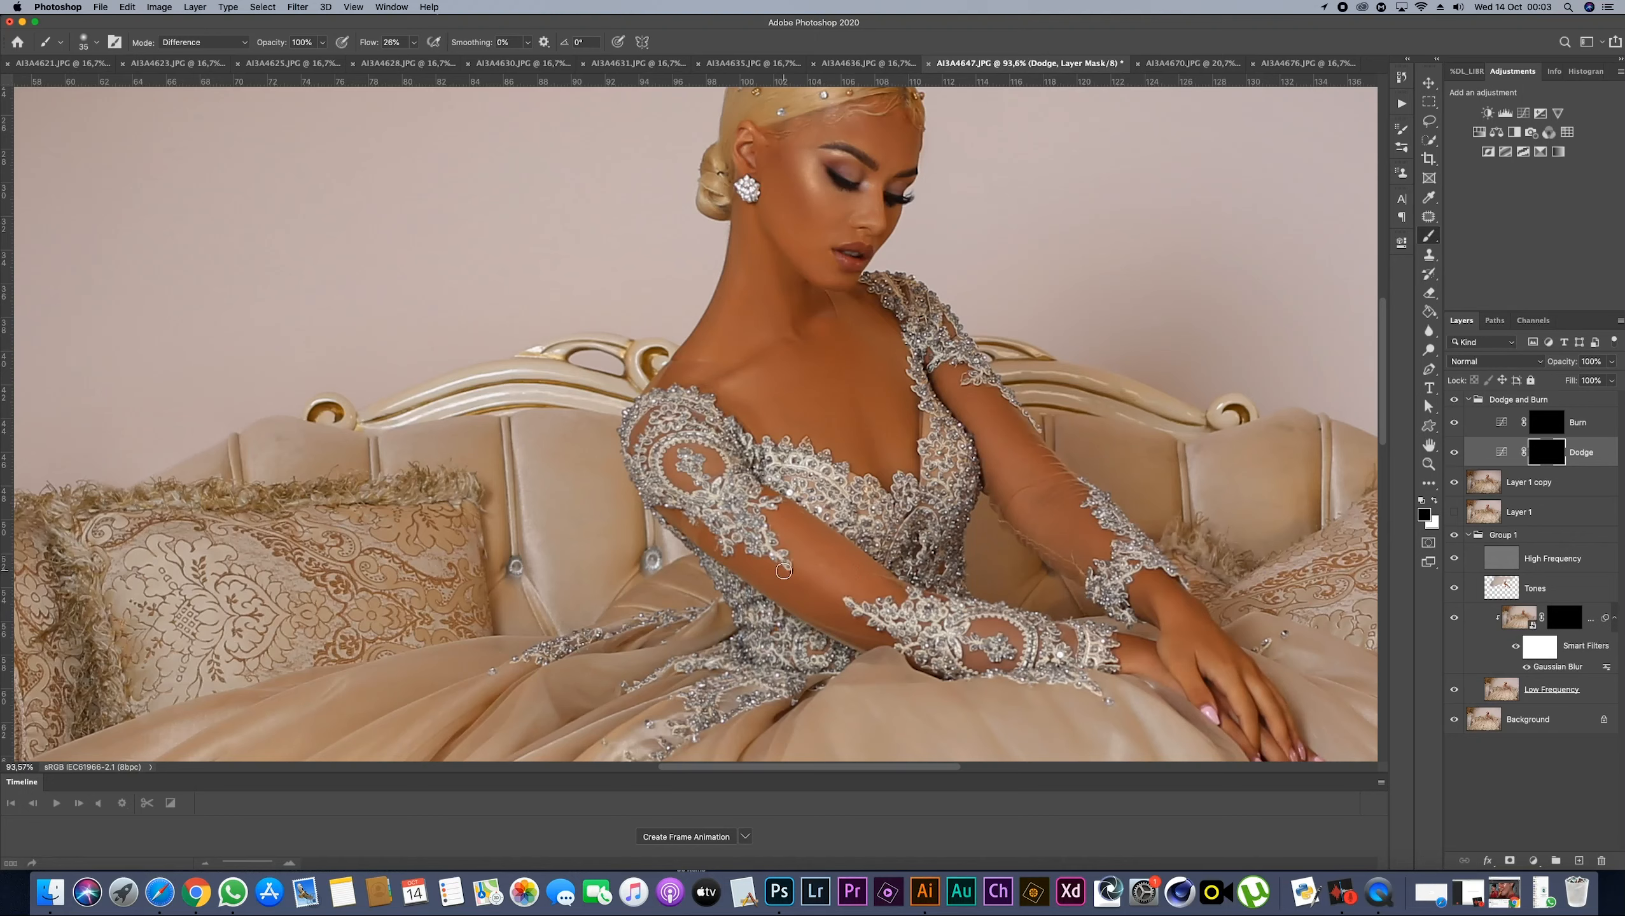
pyautogui.moveTo(804, 562); pyautogui.dragTo(827, 578)
pyautogui.click(1436, 504)
pyautogui.moveTo(371, 49); pyautogui.dragTo(355, 49)
# Paint the highlight along the woman's upper arm on the Dodge mask and compare with and without the layer
pyautogui.moveTo(810, 567)
pyautogui.mouseDown()
pyautogui.moveTo(846, 595)
pyautogui.moveTo(812, 572)
pyautogui.mouseUp()
pyautogui.moveTo(837, 583)
pyautogui.mouseDown()
pyautogui.moveTo(795, 561)
pyautogui.moveTo(844, 591)
pyautogui.mouseUp()
pyautogui.click(1455, 453)
pyautogui.click(1455, 453)
pyautogui.click(1456, 454)
pyautogui.click(1456, 453)
pyautogui.click(1456, 453)
# Paint highlights on the collarbone and cheek in the Dodge mask, and enlarge the brush
pyautogui.moveTo(736, 378)
pyautogui.mouseDown()
pyautogui.moveTo(719, 389)
pyautogui.moveTo(779, 360)
pyautogui.mouseUp()
pyautogui.moveTo(733, 378)
pyautogui.mouseDown()
pyautogui.moveTo(784, 371)
pyautogui.moveTo(723, 392)
pyautogui.moveTo(775, 366)
pyautogui.mouseUp()
pyautogui.moveTo(806, 171); pyautogui.dragTo(815, 191)
pyautogui.press('[')
pyautogui.press(']')
pyautogui.press(']')
pyautogui.press(']')
# Brighten the side of the neck, the cheek and the brow area on the Dodge mask
pyautogui.moveTo(707, 348)
pyautogui.mouseDown()
pyautogui.moveTo(725, 316)
pyautogui.moveTo(692, 364)
pyautogui.moveTo(733, 294)
pyautogui.mouseUp()
pyautogui.moveTo(716, 340)
pyautogui.mouseDown()
pyautogui.moveTo(743, 297)
pyautogui.moveTo(719, 326)
pyautogui.mouseUp()
pyautogui.moveTo(799, 155); pyautogui.dragTo(816, 204)
pyautogui.moveTo(834, 151)
pyautogui.mouseDown()
pyautogui.moveTo(851, 156)
pyautogui.moveTo(822, 150)
pyautogui.mouseUp()
pyautogui.press(']')
pyautogui.press(']')
pyautogui.press(']')
# Compare the portrait with and without the Dodge layer to judge the painted highlights
pyautogui.click(1452, 453)
pyautogui.click(1452, 453)
pyautogui.click(1454, 455)
pyautogui.click(1453, 455)
pyautogui.click(1453, 455)
pyautogui.click(1454, 455)
pyautogui.click(1454, 455)
pyautogui.click(1455, 454)
pyautogui.click(1455, 455)
pyautogui.click(1456, 456)
pyautogui.click(1456, 456)
# Add more highlight to the cheek on the Dodge mask, using a smaller brush for the area beside the nose
pyautogui.moveTo(808, 190); pyautogui.dragTo(816, 182)
pyautogui.click(823, 204)
pyautogui.press('[')
pyautogui.press('[')
pyautogui.press('[')
pyautogui.moveTo(849, 218)
pyautogui.mouseDown()
pyautogui.moveTo(831, 249)
pyautogui.moveTo(853, 213)
pyautogui.mouseUp()
# Brighten the collarbone on the Dodge mask, adjust the brush size, and compare with and without the layer
pyautogui.moveTo(735, 385)
pyautogui.mouseDown()
pyautogui.moveTo(750, 373)
pyautogui.moveTo(735, 384)
pyautogui.mouseUp()
pyautogui.press('[')
pyautogui.press('[')
pyautogui.press('[')
pyautogui.press(']')
pyautogui.press(']')
pyautogui.press(']')
pyautogui.press('[')
pyautogui.press('[')
pyautogui.click(1454, 455)
pyautogui.click(1455, 454)
pyautogui.click(1454, 455)
pyautogui.click(1457, 453)
# Duplicate the Dodge layer and compare the image with the dodge layers hidden and shown
pyautogui.click(1609, 449)
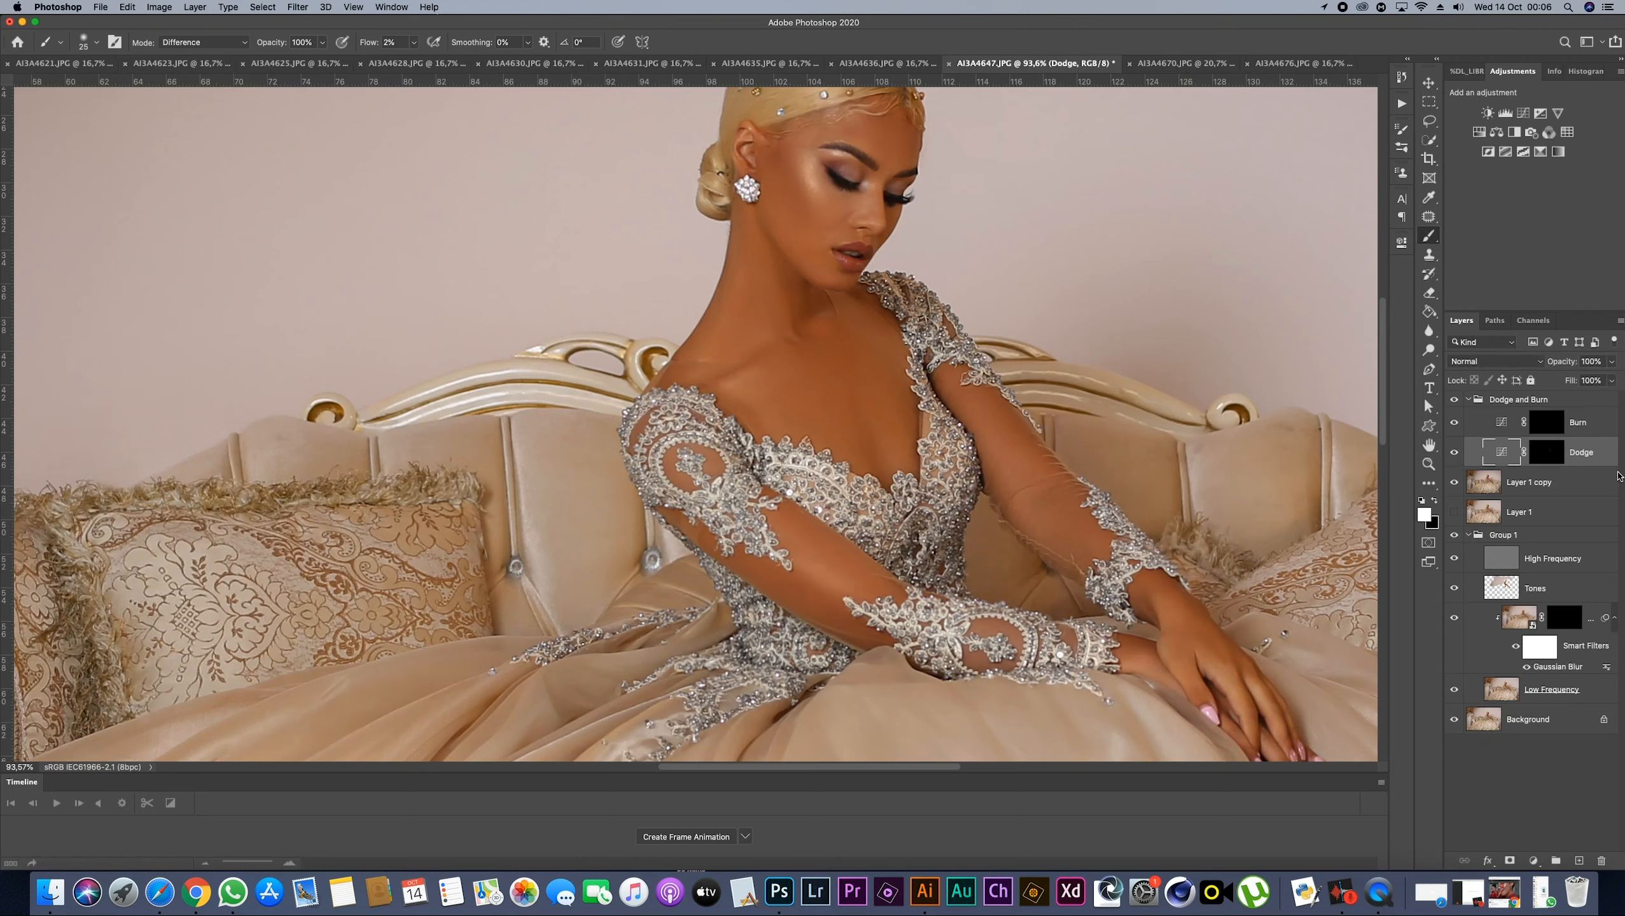
pyautogui.moveTo(1601, 449); pyautogui.dragTo(1581, 861)
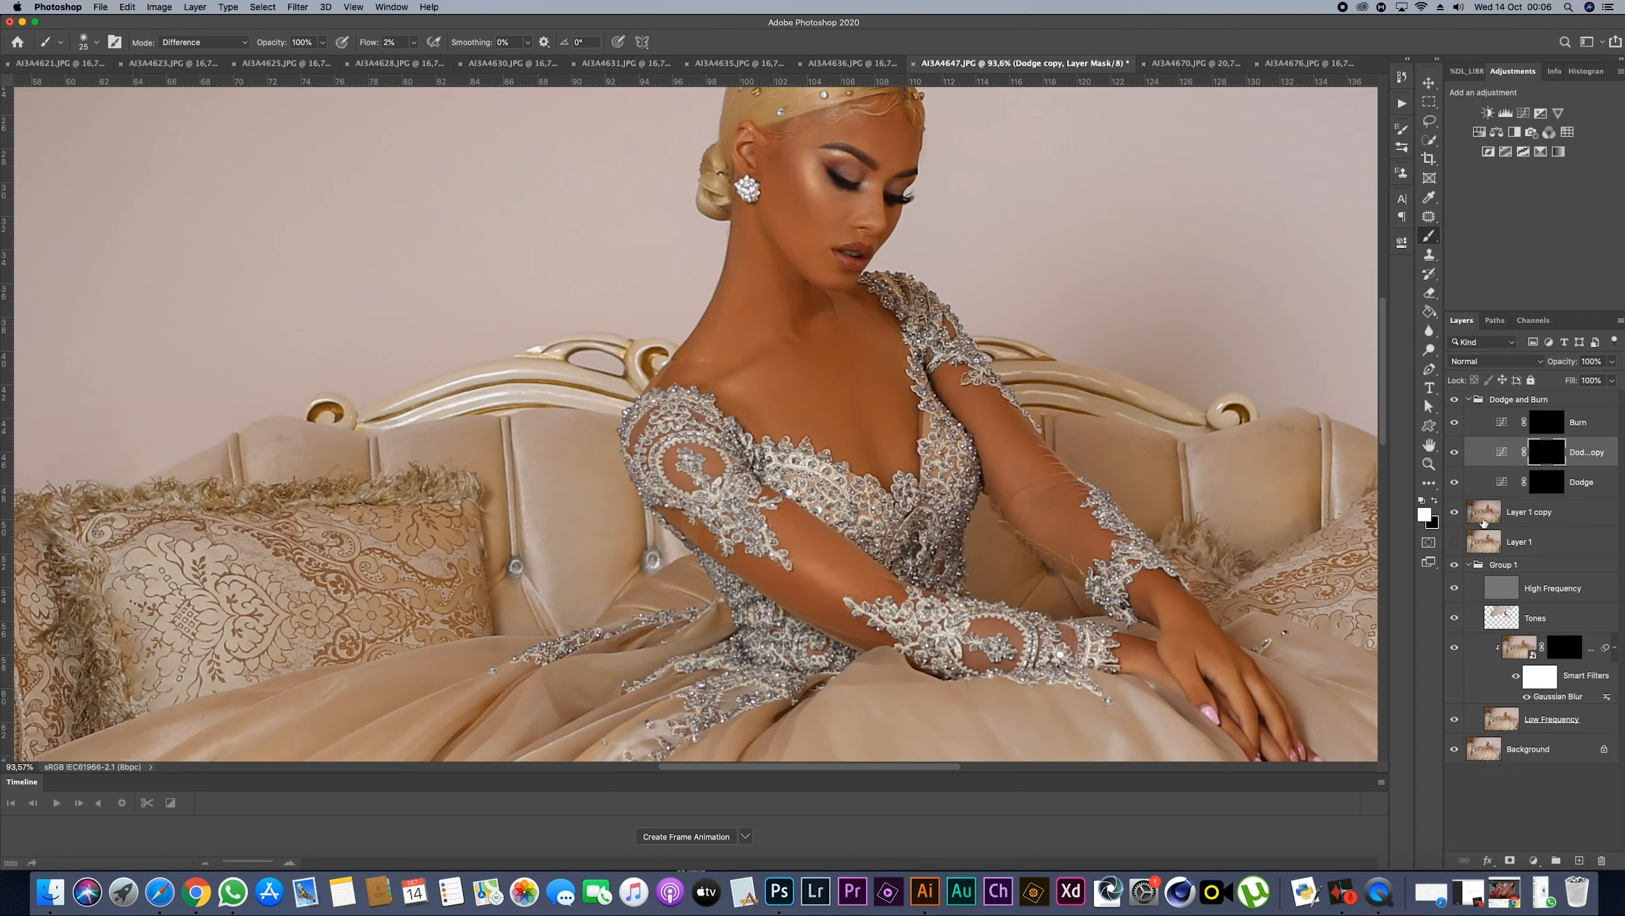
pyautogui.click(1455, 453)
pyautogui.click(1455, 453)
pyautogui.click(1455, 453)
pyautogui.click(1455, 453)
pyautogui.keyDown('shift'); pyautogui.click(1606, 487); pyautogui.keyUp('shift')
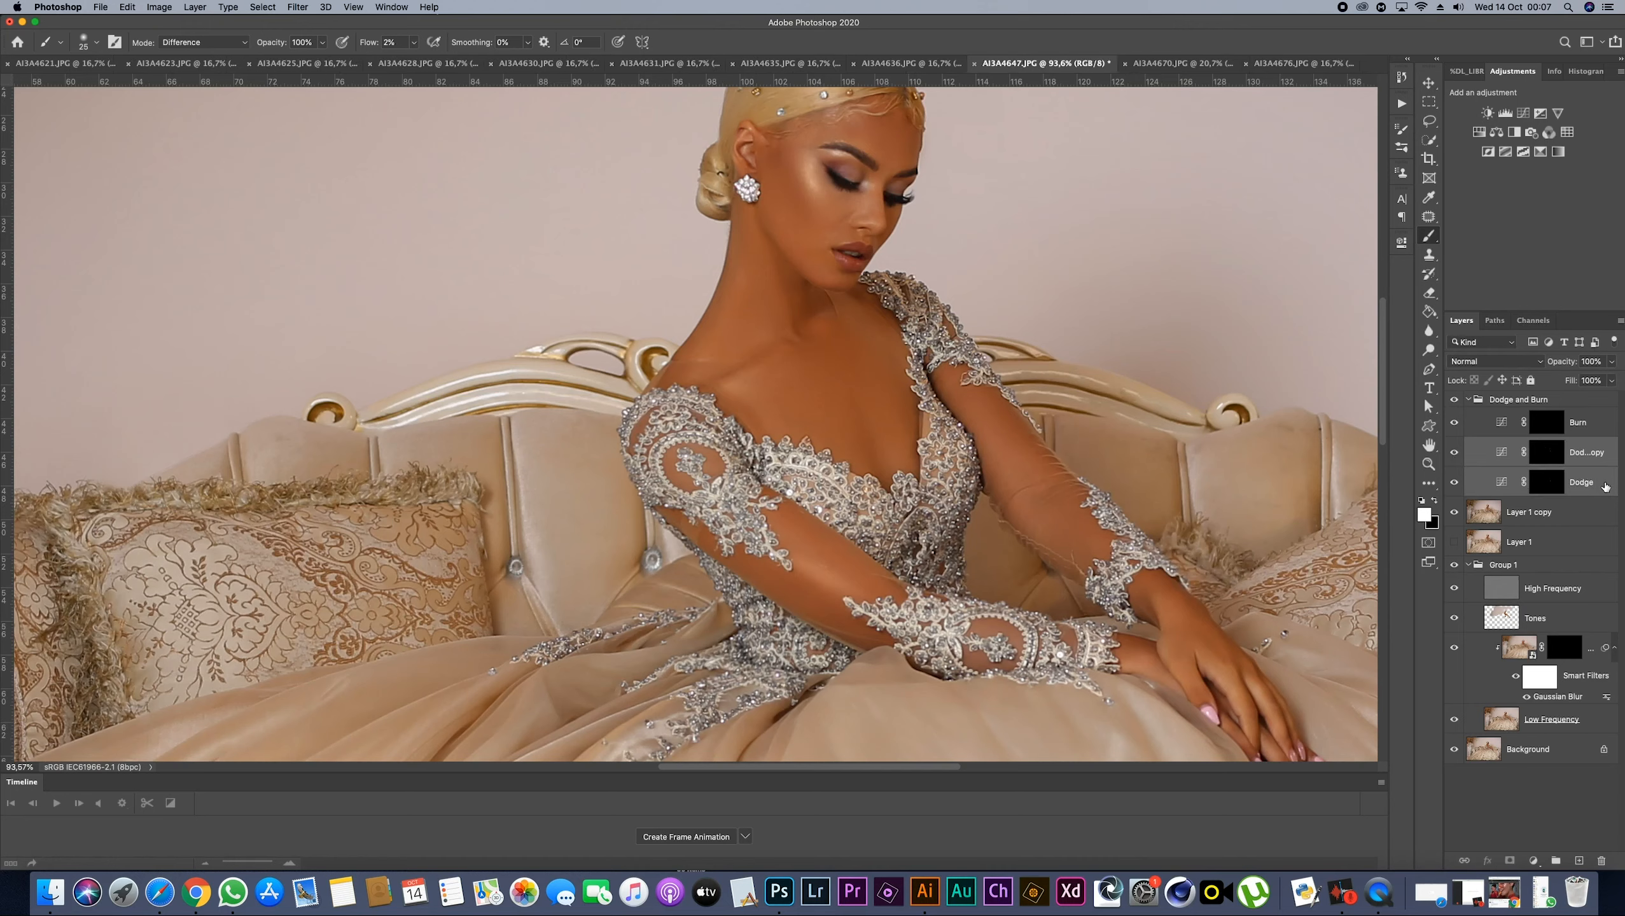
pyautogui.click(1455, 482)
pyautogui.click(1455, 454)
# Target the duplicated Dodge layer's mask and set the brush to Normal mode with 3% flow
pyautogui.click(1548, 452)
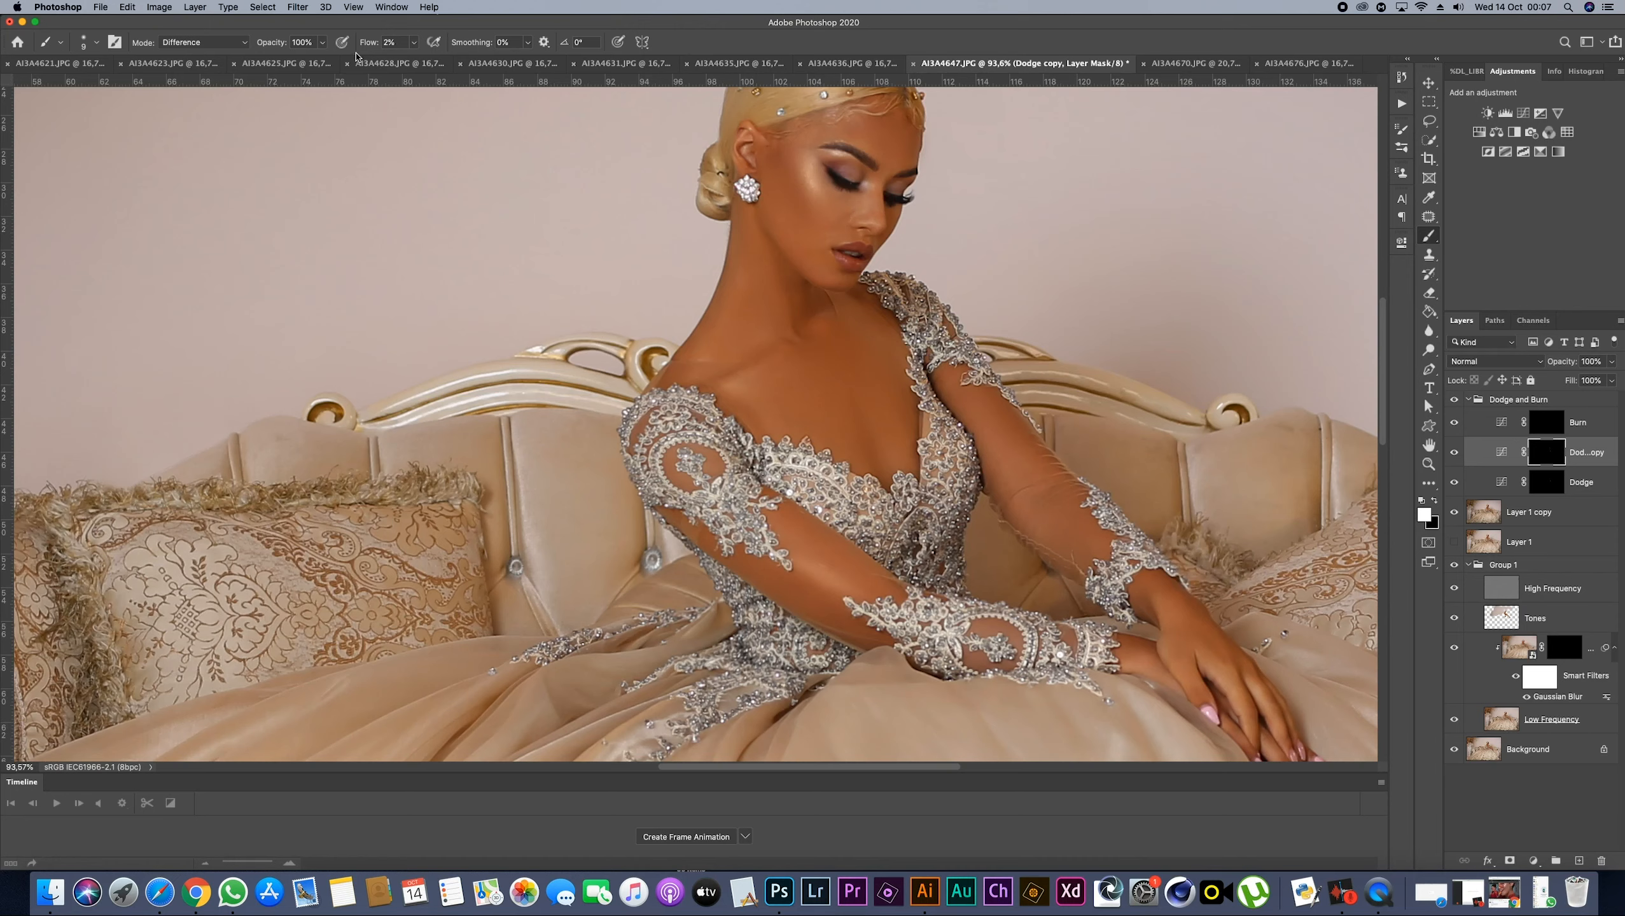
pyautogui.moveTo(369, 47); pyautogui.dragTo(391, 43)
pyautogui.moveTo(847, 245); pyautogui.dragTo(866, 255)
pyautogui.press('super+z')
pyautogui.click(1453, 454)
pyautogui.click(1453, 454)
pyautogui.click(249, 43)
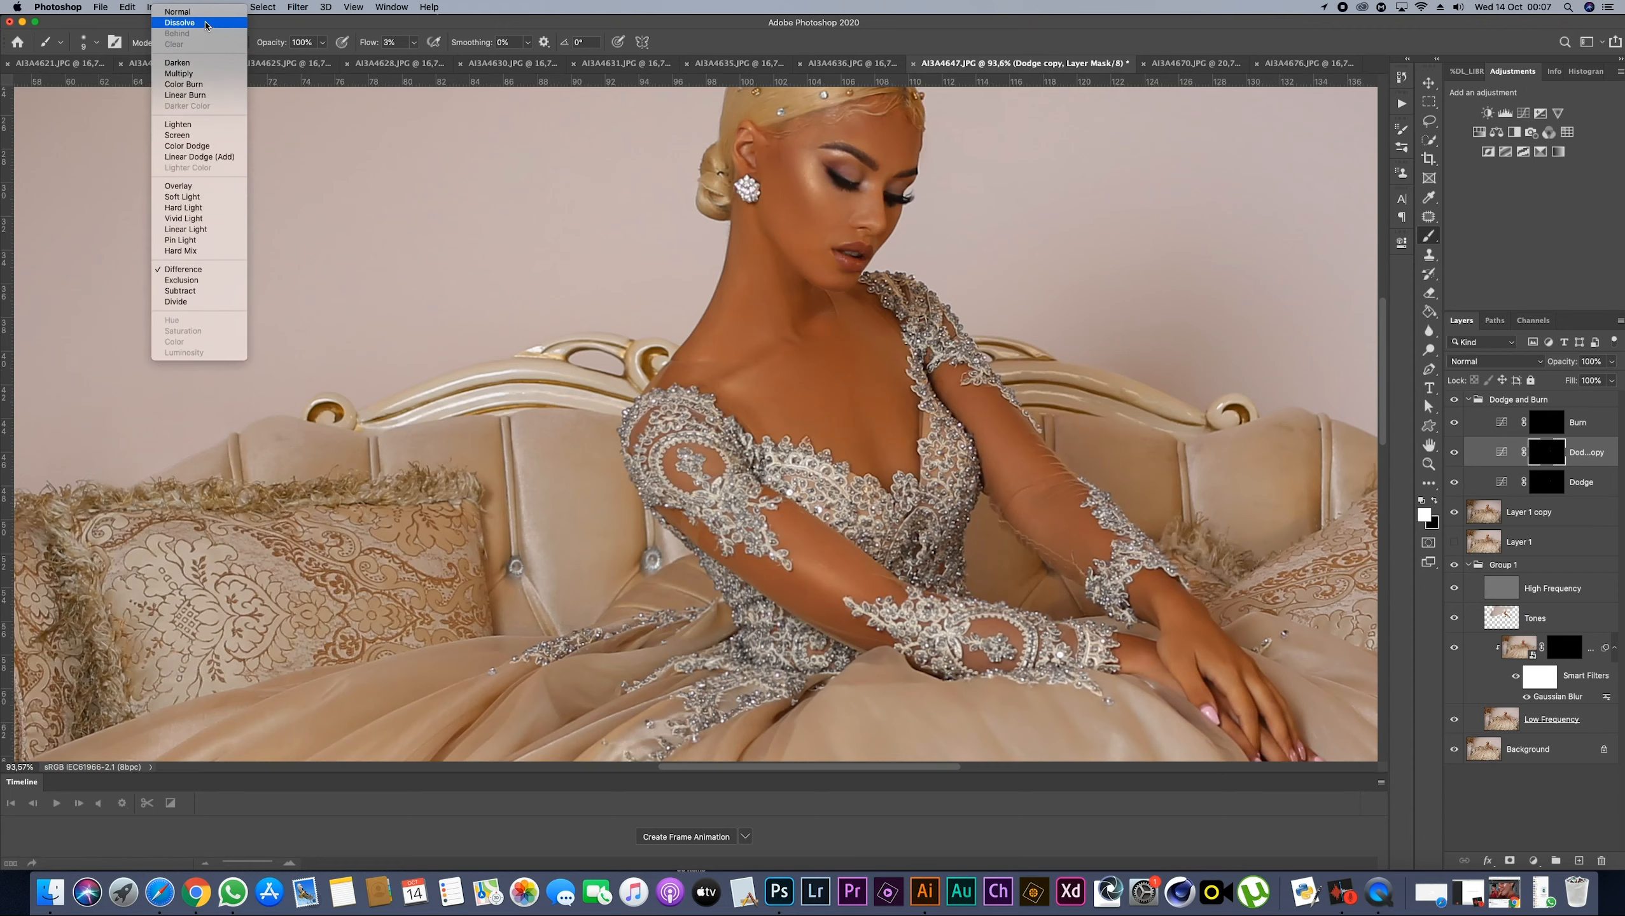
pyautogui.click(177, 12)
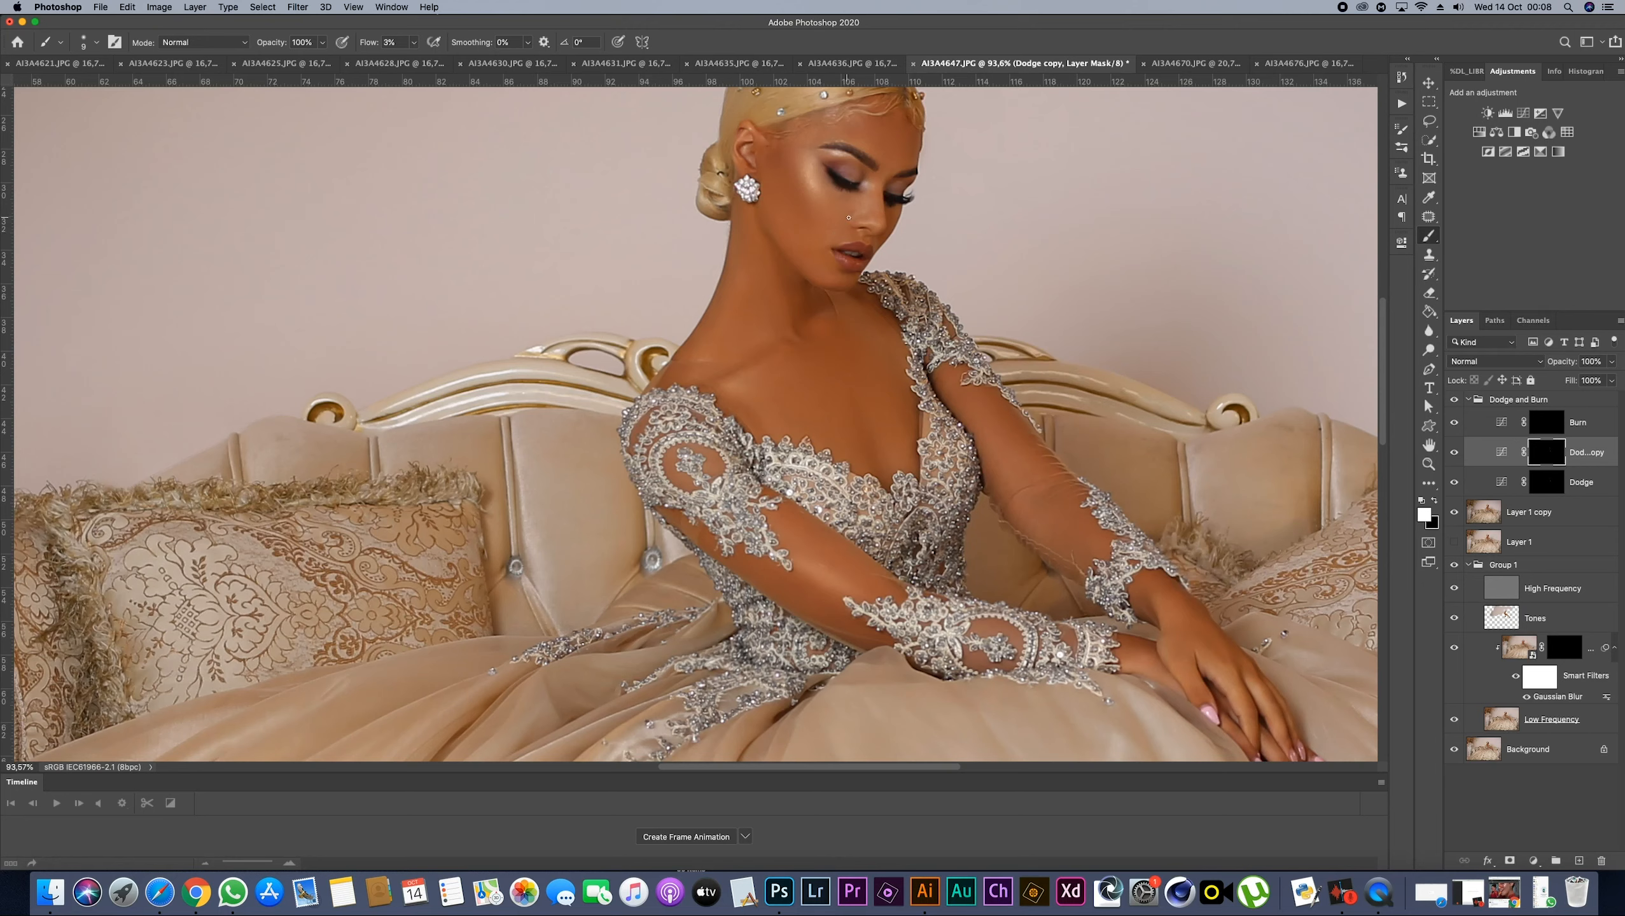
pyautogui.click(189, 44)
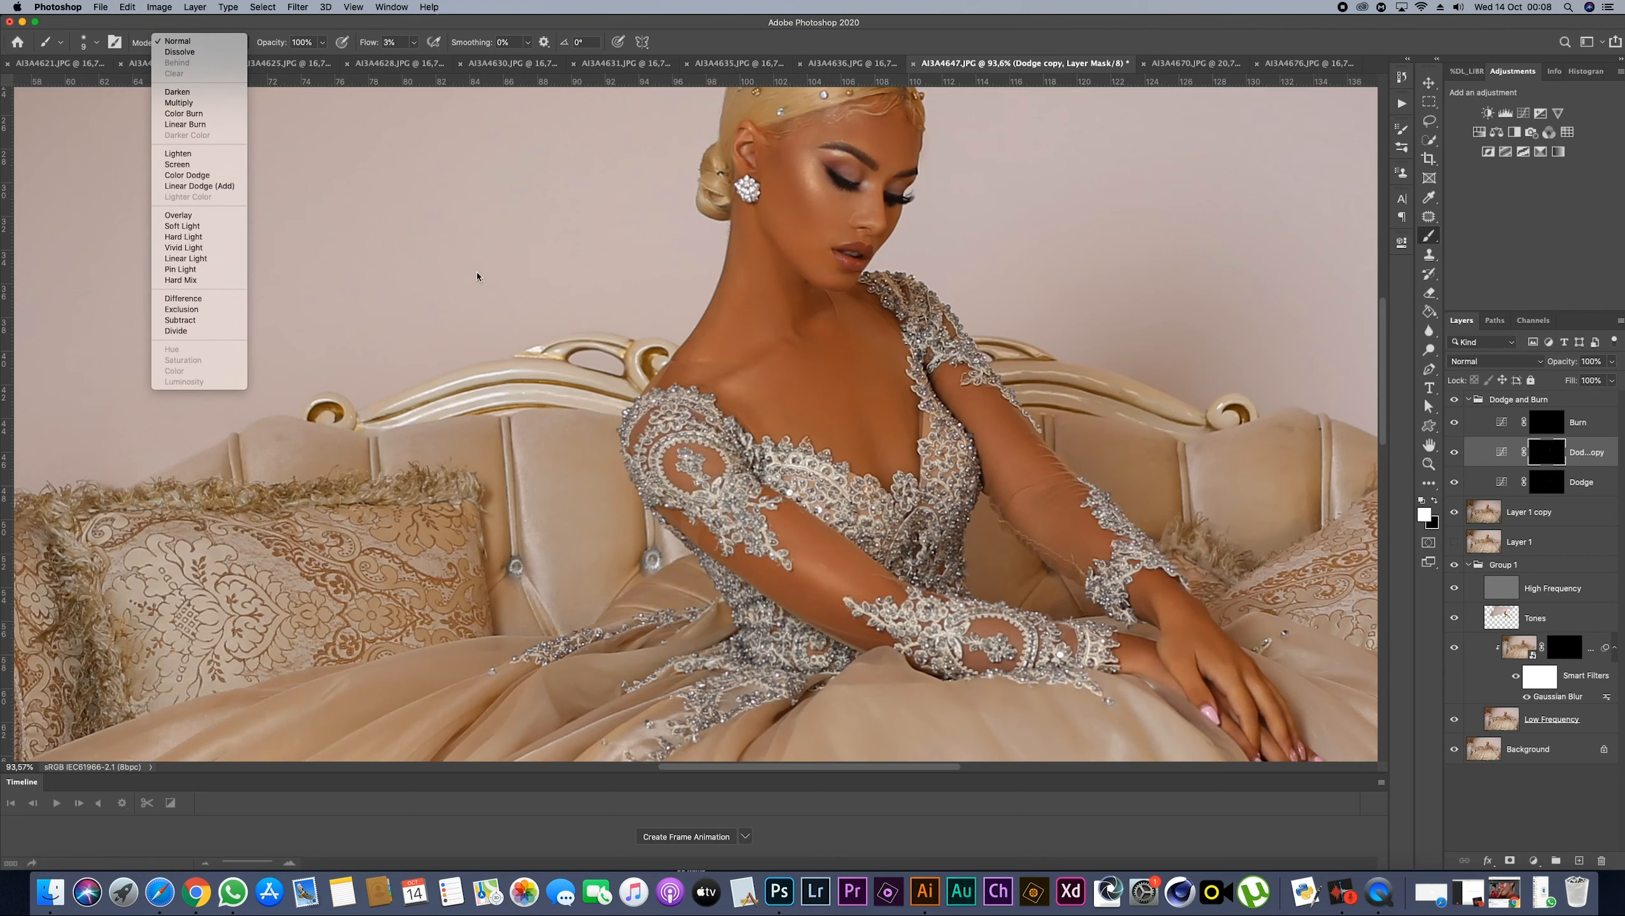
pyautogui.click(839, 213)
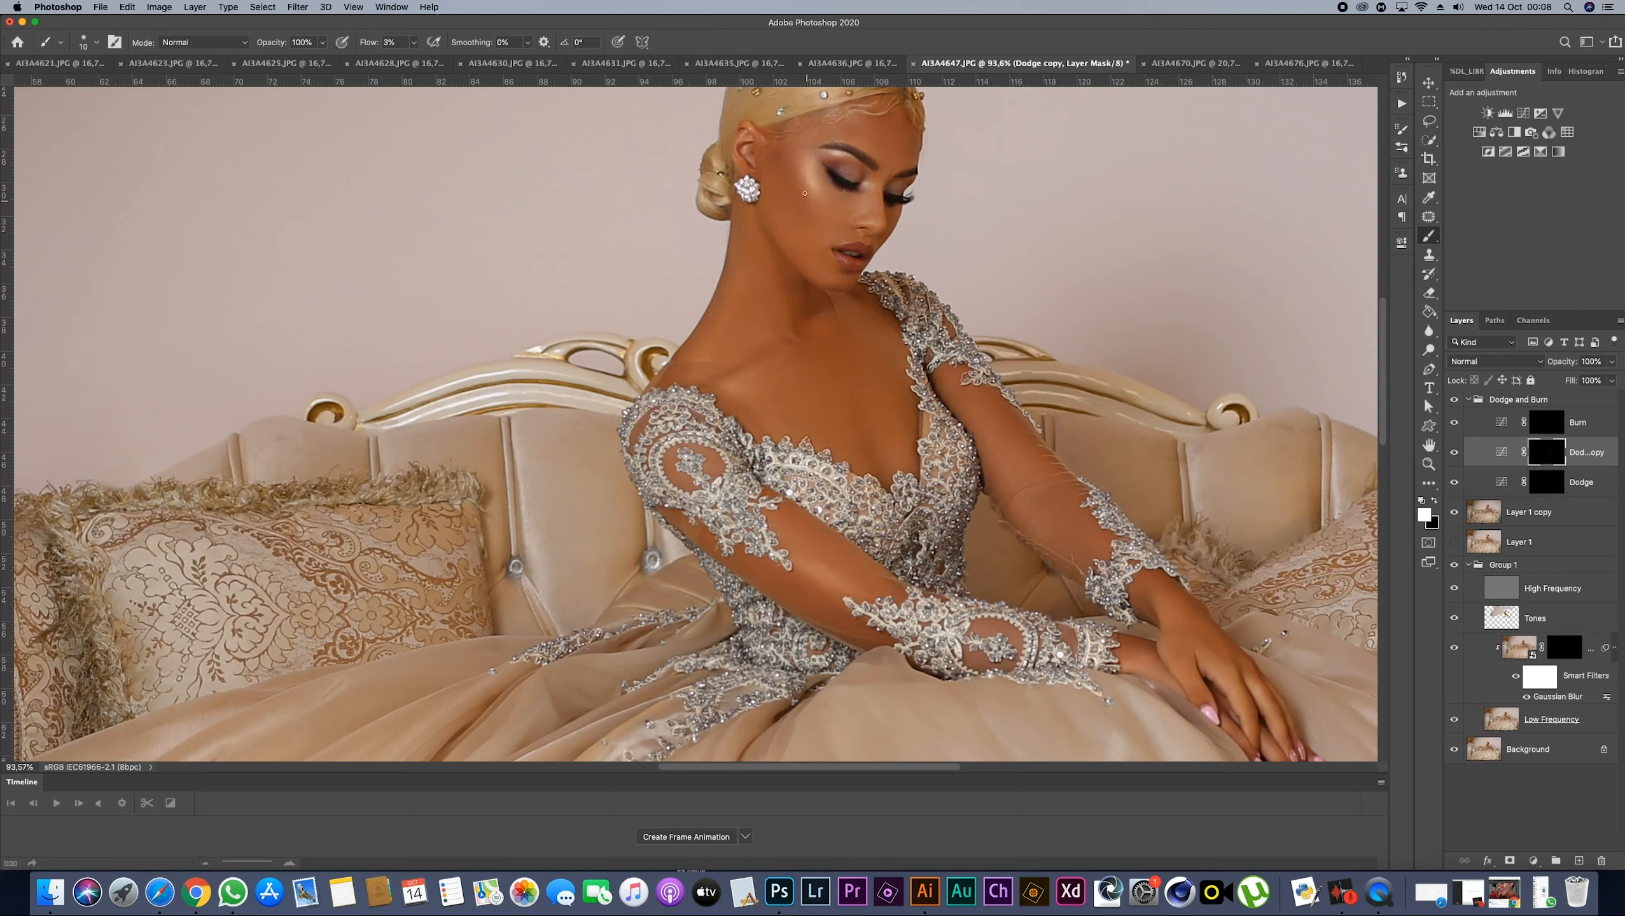
# Resize the brush, paint the neck highlight on the duplicated Dodge mask, and compare with and without that layer
pyautogui.press('[')
pyautogui.press(']')
pyautogui.press('[')
pyautogui.press('[')
pyautogui.press(']')
pyautogui.moveTo(794, 315); pyautogui.dragTo(792, 326)
pyautogui.click(1455, 453)
pyautogui.click(1454, 453)
# Feather the duplicated Dodge layer's mask by 6.1 px, previewing the mask alone while adjusting
pyautogui.doubleClick(1541, 452)
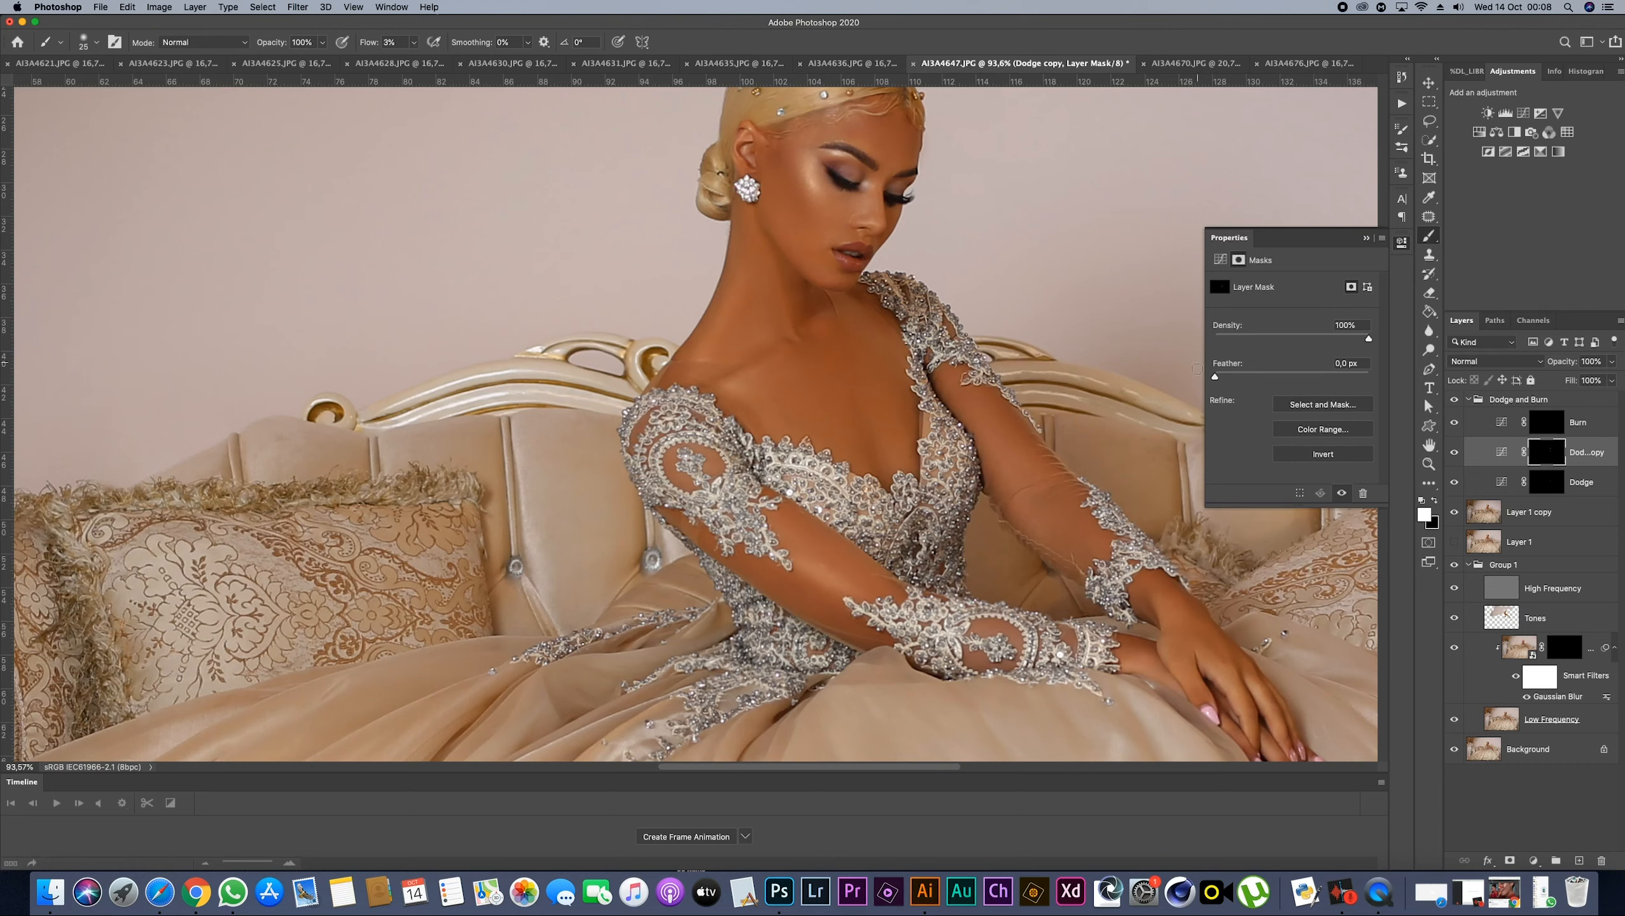
pyautogui.moveTo(1219, 380); pyautogui.dragTo(1275, 380)
pyautogui.moveTo(1276, 378)
pyautogui.mouseDown()
pyautogui.moveTo(1206, 378)
pyautogui.moveTo(1347, 379)
pyautogui.moveTo(1264, 376)
pyautogui.mouseUp()
pyautogui.keyDown('alt'); pyautogui.click(1547, 453); pyautogui.keyUp('alt')
pyautogui.moveTo(1262, 376); pyautogui.dragTo(1390, 379)
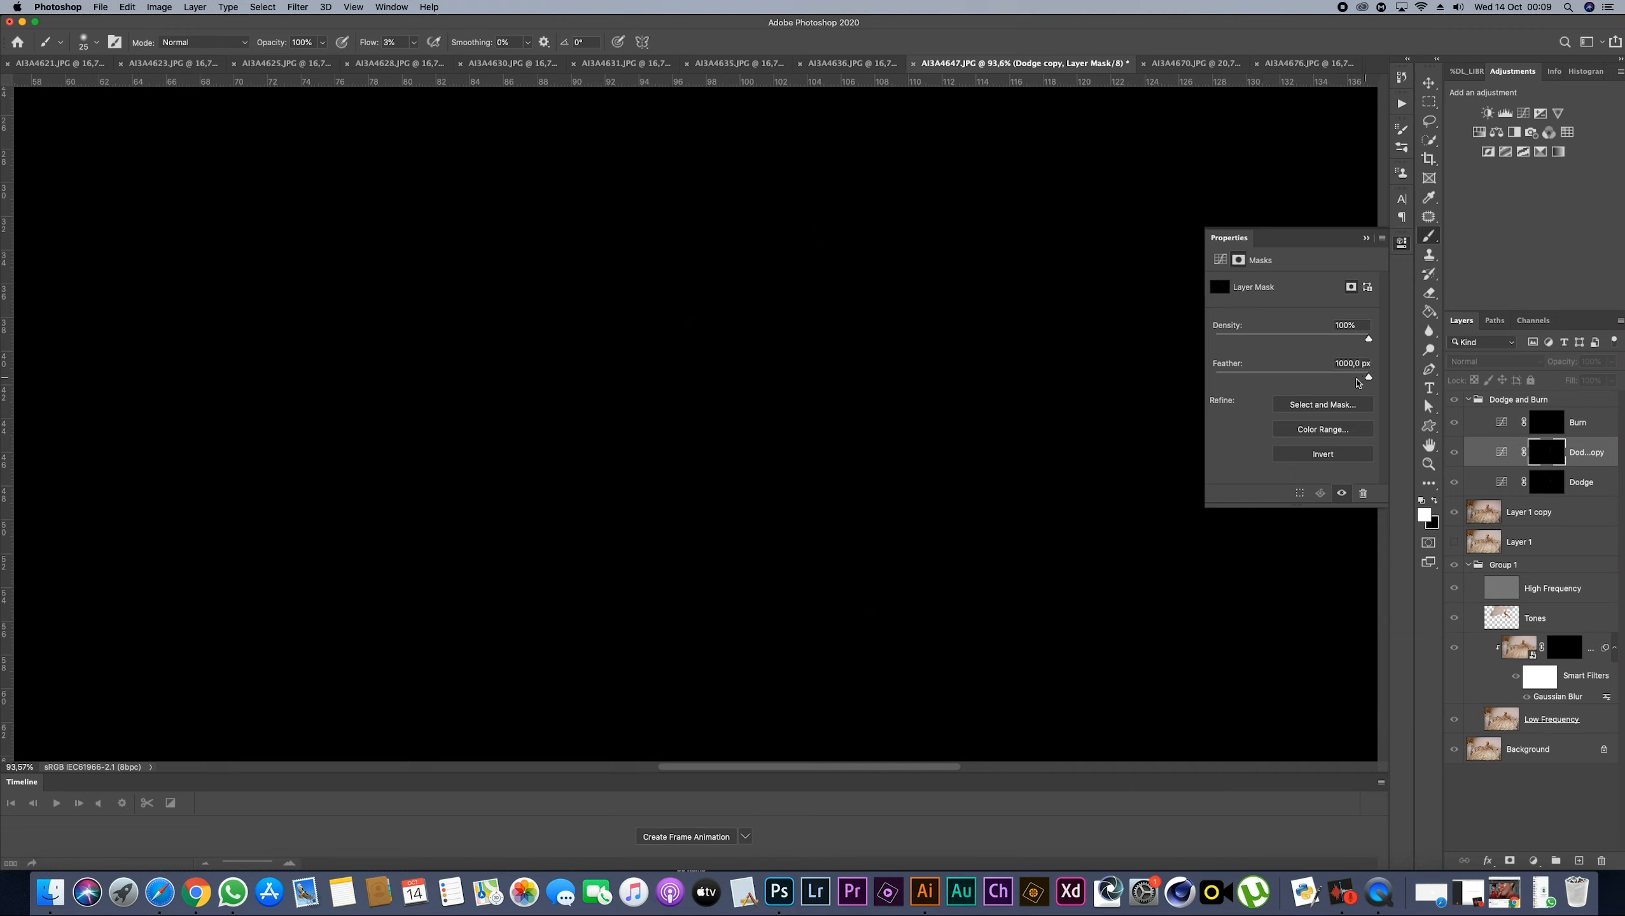
pyautogui.click(1314, 378)
pyautogui.moveTo(1259, 378); pyautogui.dragTo(1154, 387)
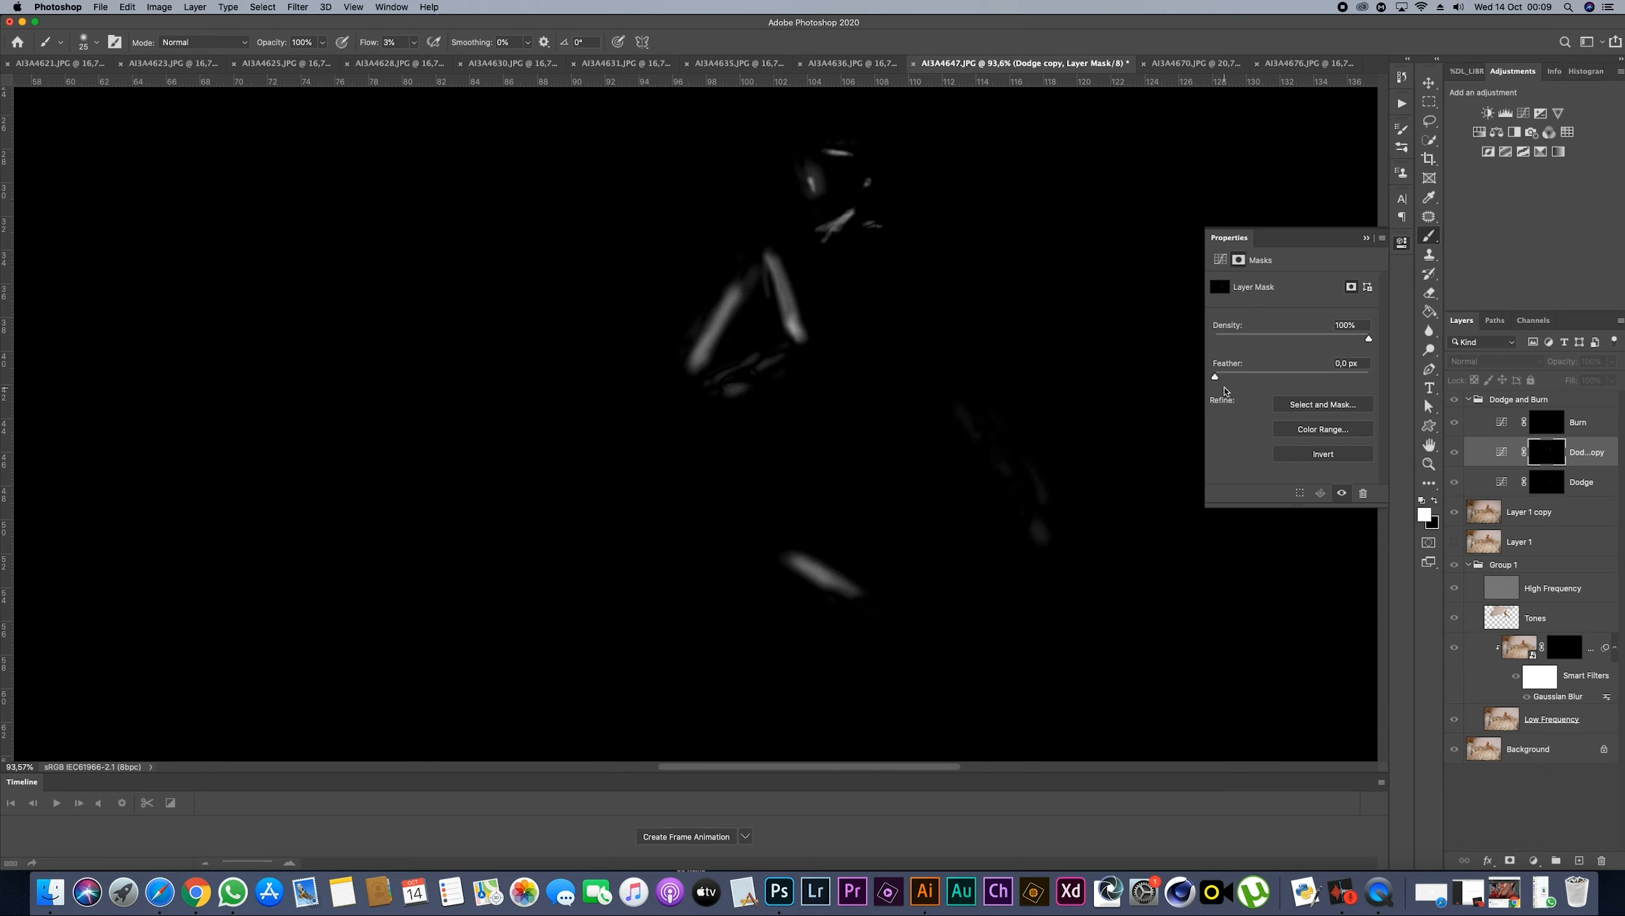
pyautogui.moveTo(1217, 381); pyautogui.dragTo(1249, 382)
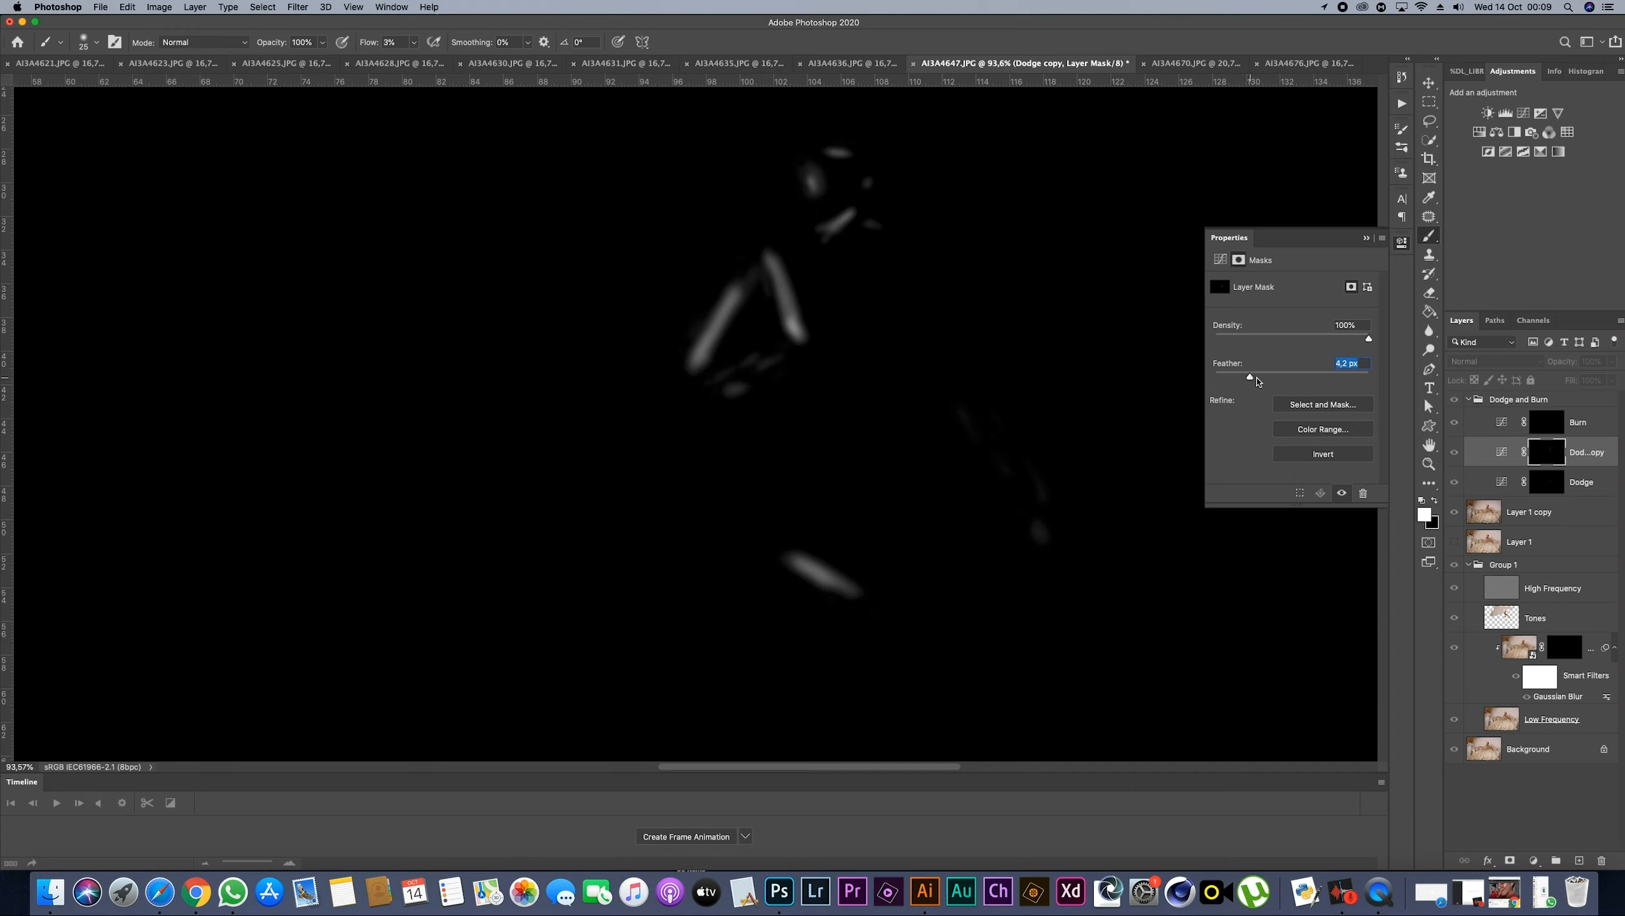
pyautogui.moveTo(1250, 380); pyautogui.dragTo(1263, 380)
pyautogui.keyDown('alt'); pyautogui.click(1553, 457); pyautogui.keyUp('alt')
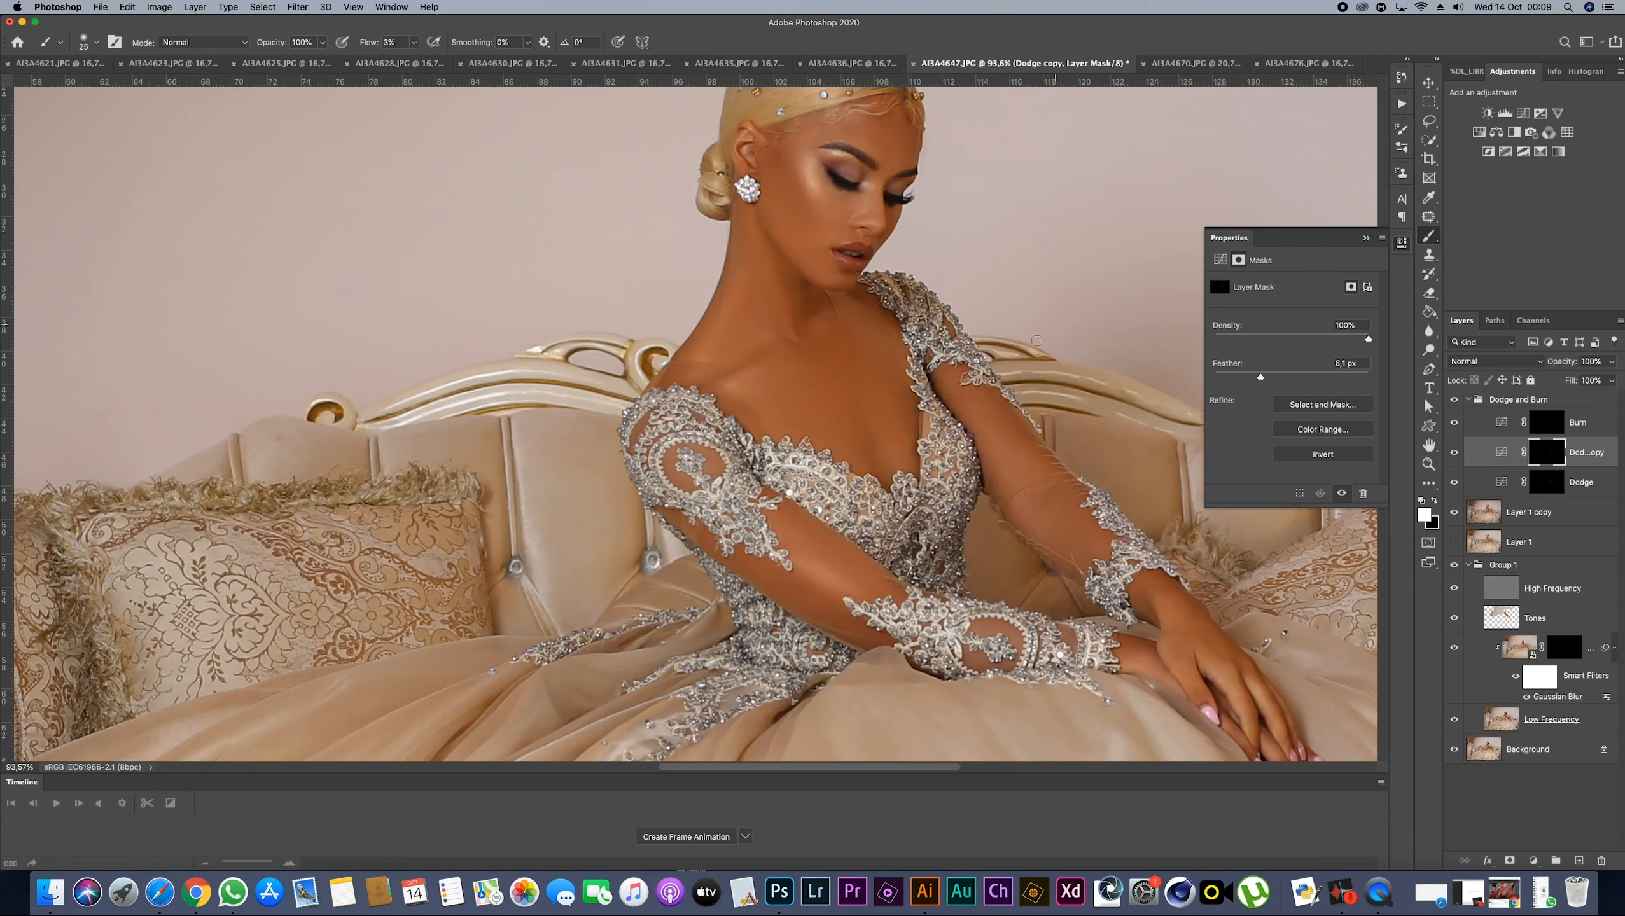
# Group the Dodge layer and its duplicate inside the Dodge and Burn group
pyautogui.scroll(-10, 982, 346)
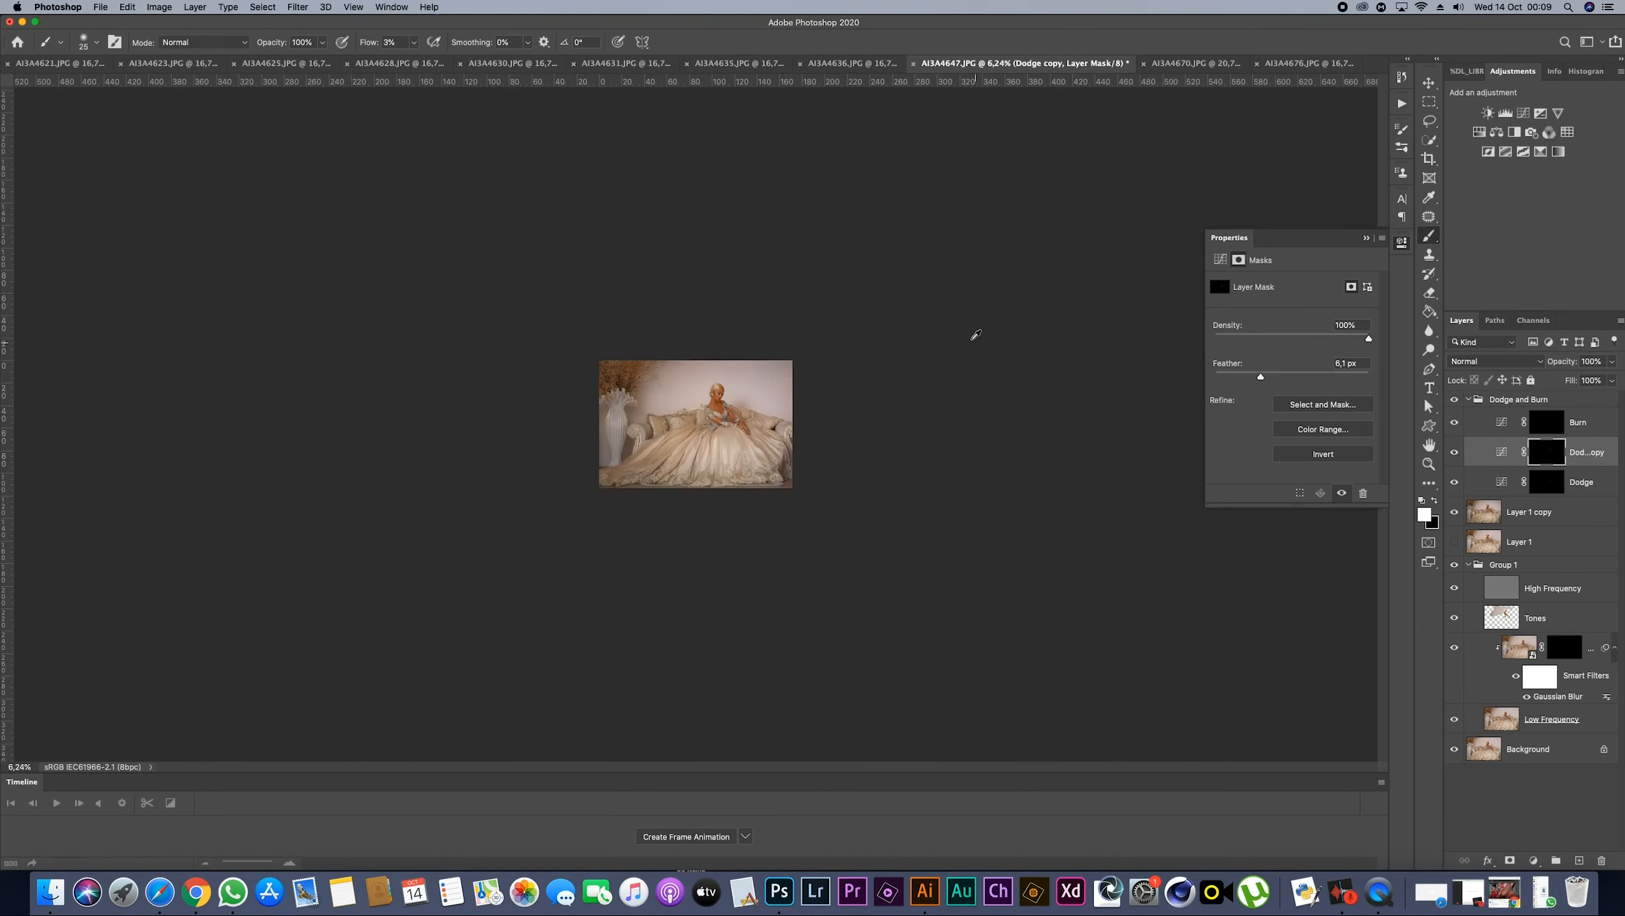
pyautogui.scroll(8, 723, 384)
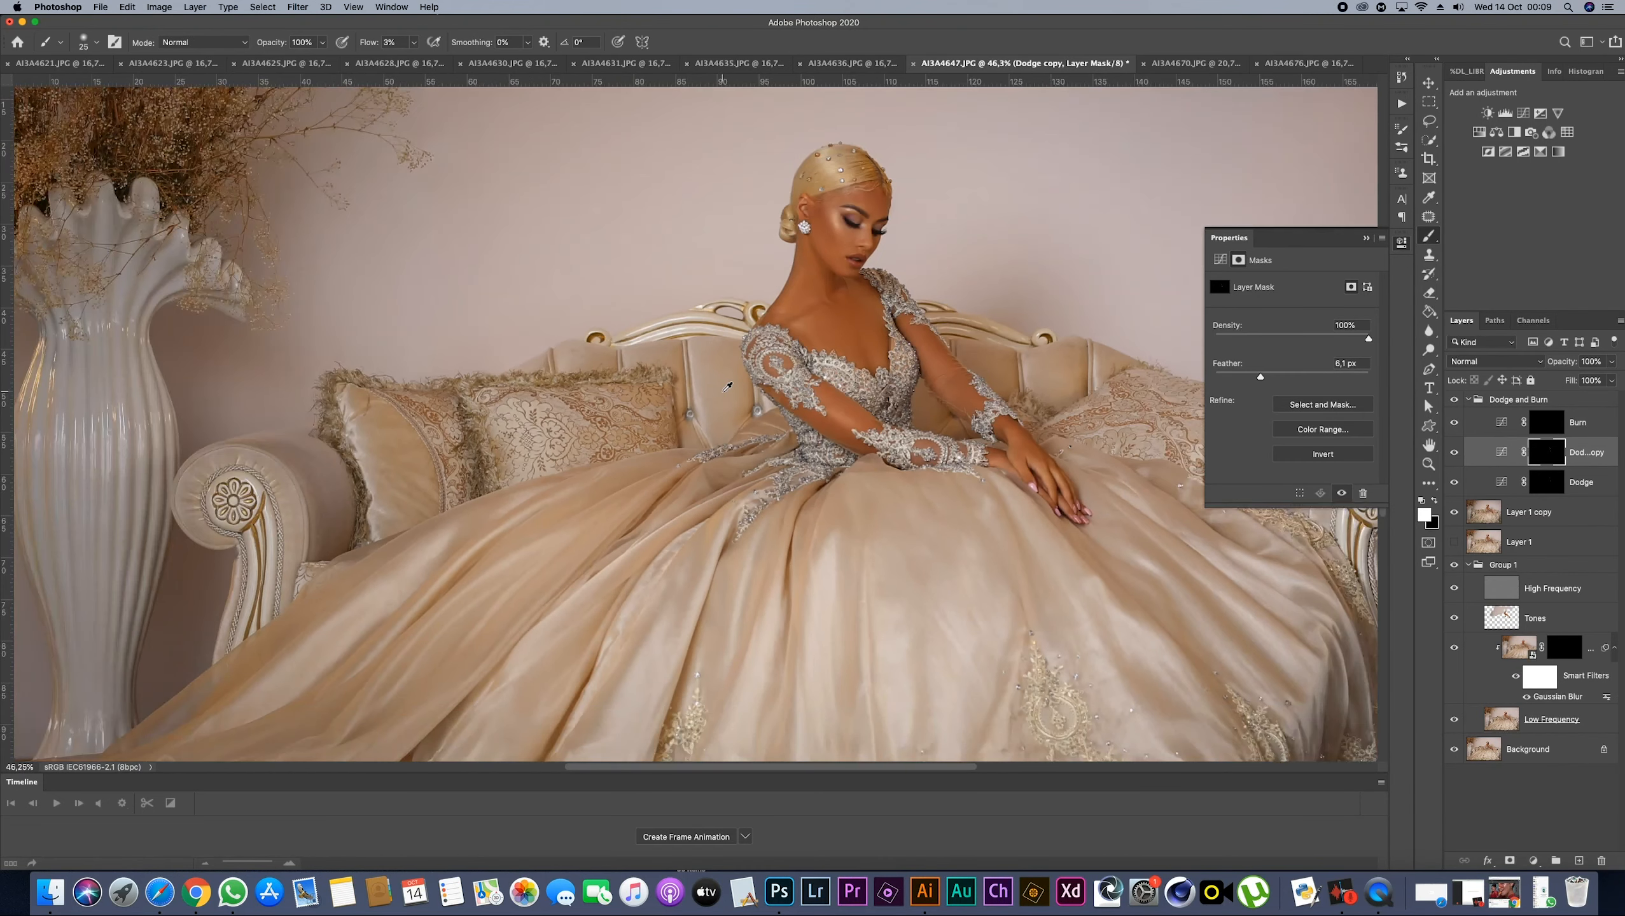
pyautogui.keyDown('shift'); pyautogui.click(1609, 484); pyautogui.keyUp('shift')
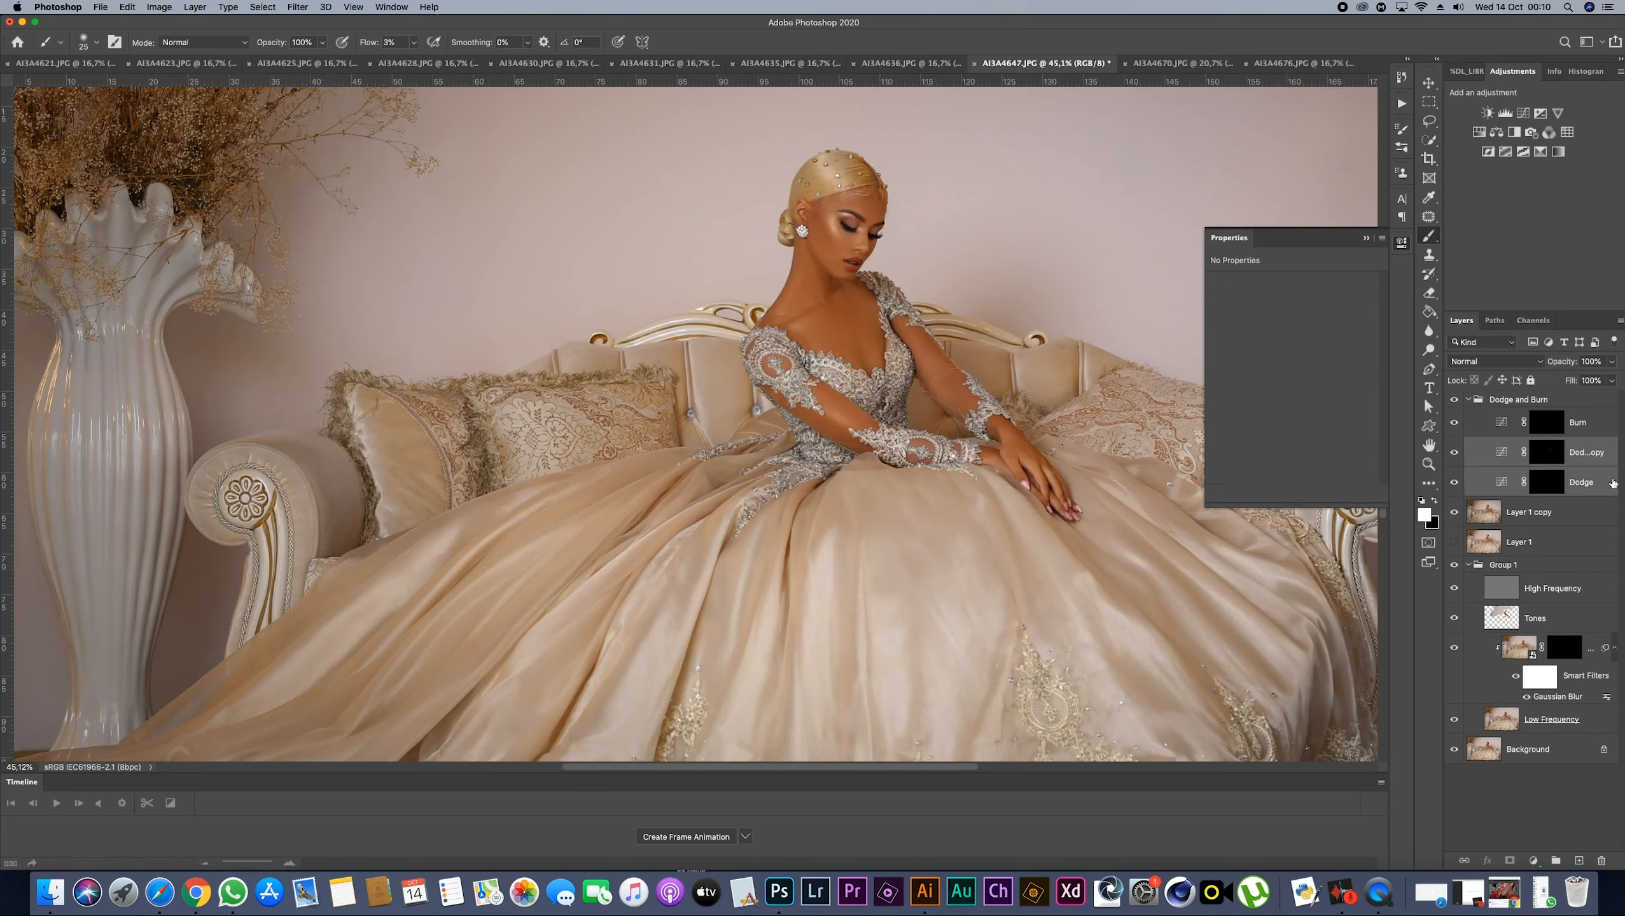
pyautogui.click(1556, 860)
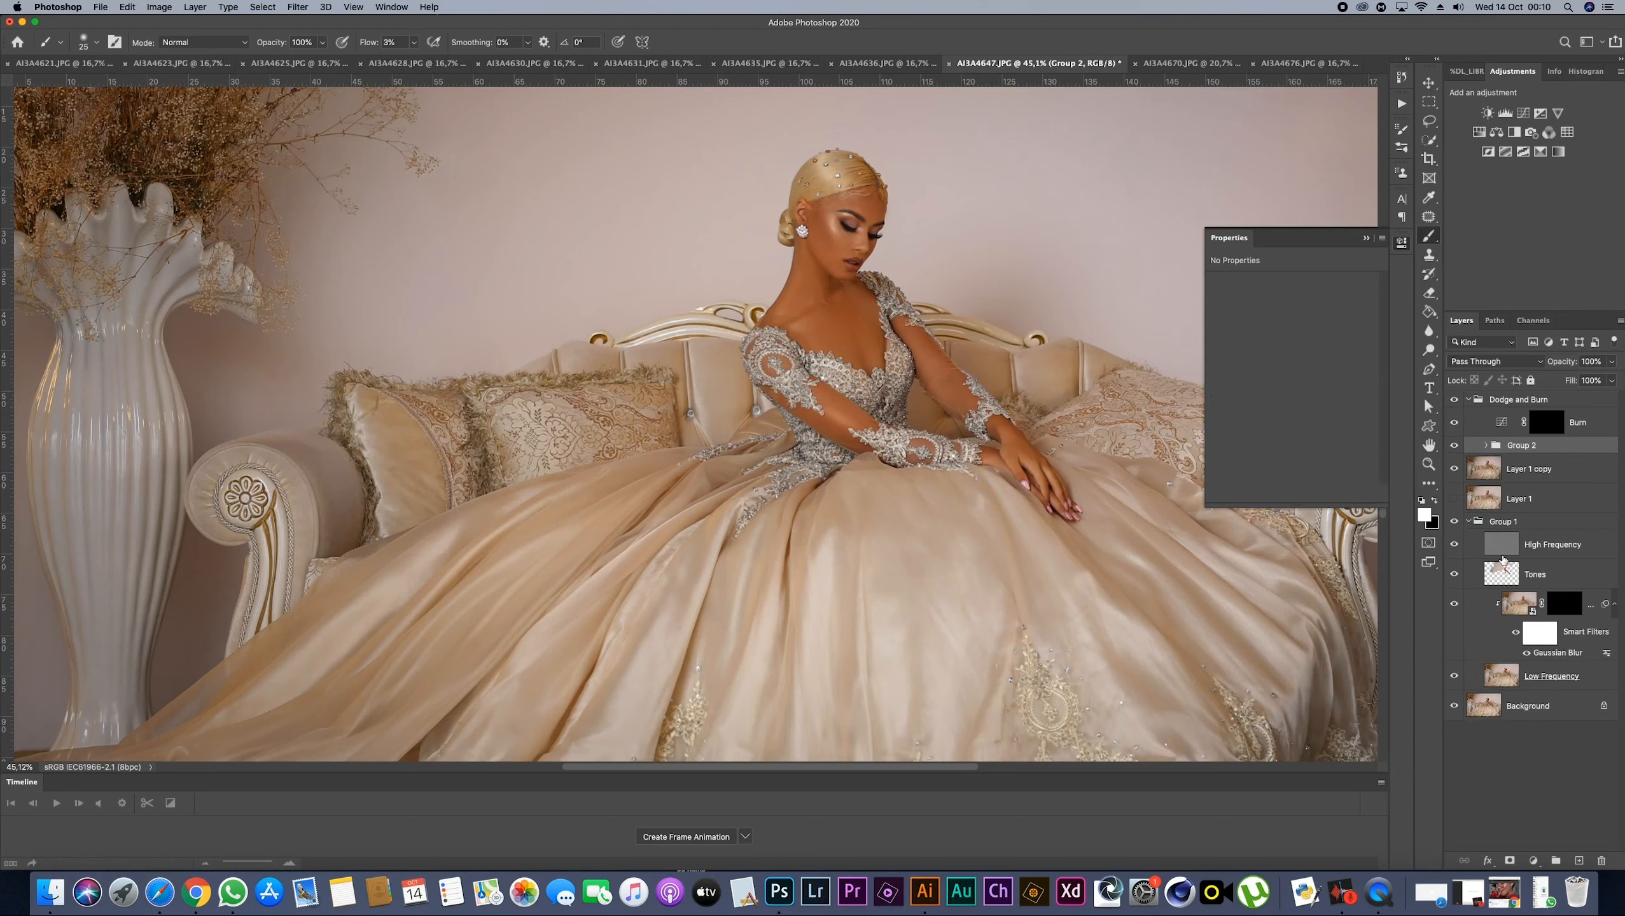
# Compare the image with and without the grouped dodge layers
pyautogui.click(1455, 446)
pyautogui.click(1455, 446)
pyautogui.click(1455, 447)
pyautogui.click(1456, 446)
pyautogui.click(1455, 446)
pyautogui.click(1455, 446)
pyautogui.click(1455, 446)
pyautogui.click(1455, 446)
# Target the Burn layer's mask and compare the image with that layer hidden and shown
pyautogui.click(1544, 434)
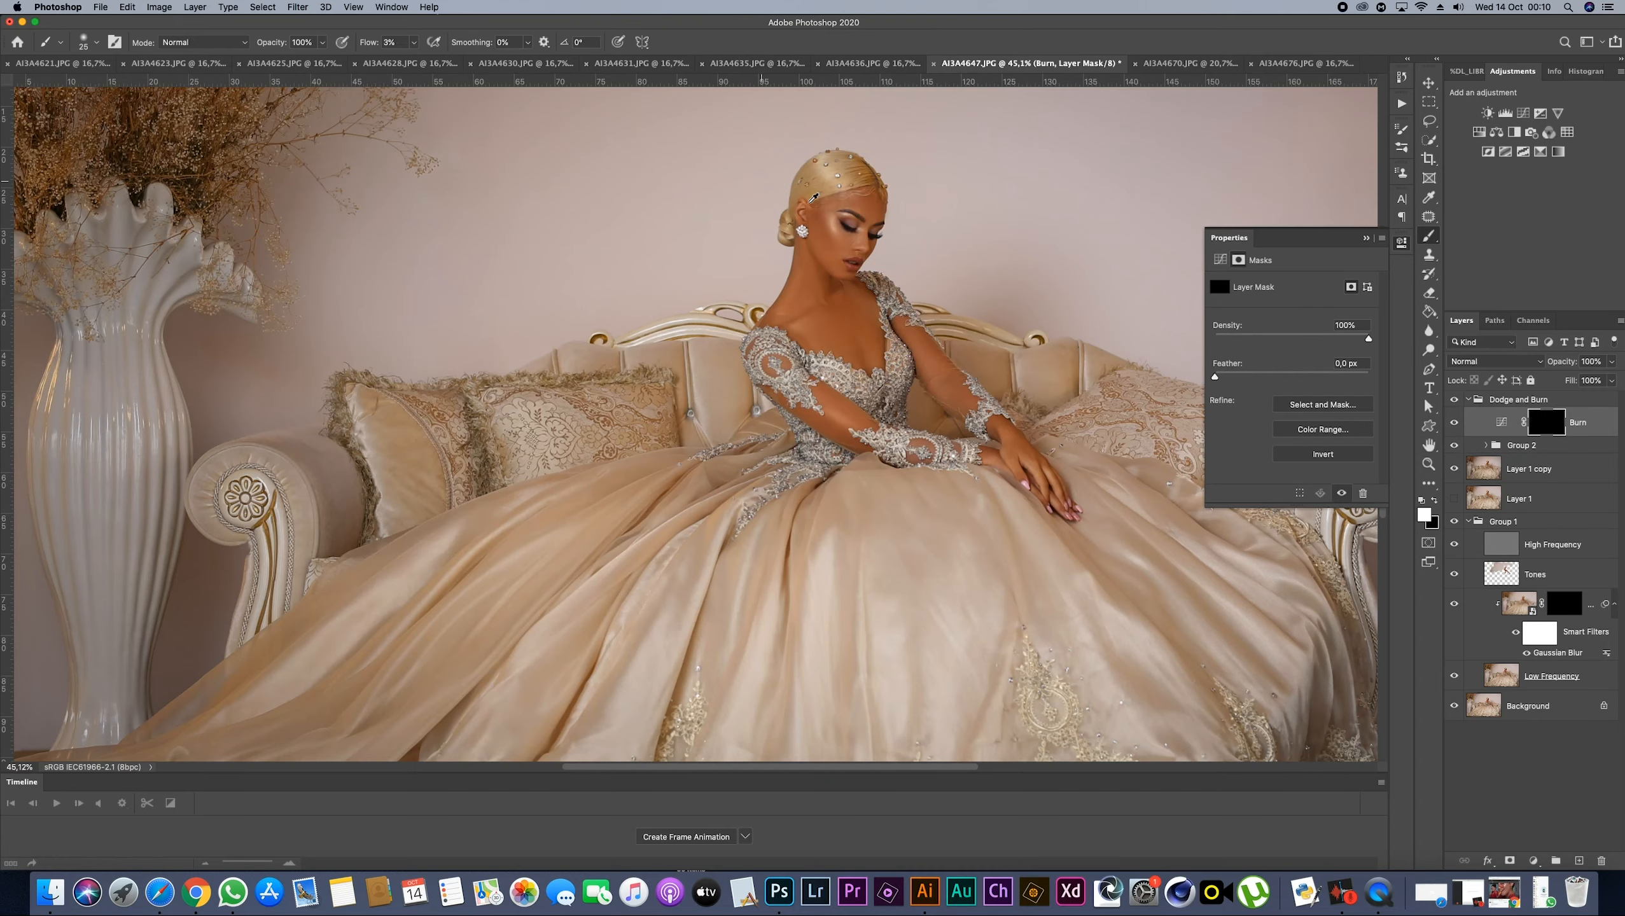
pyautogui.scroll(4, 814, 198)
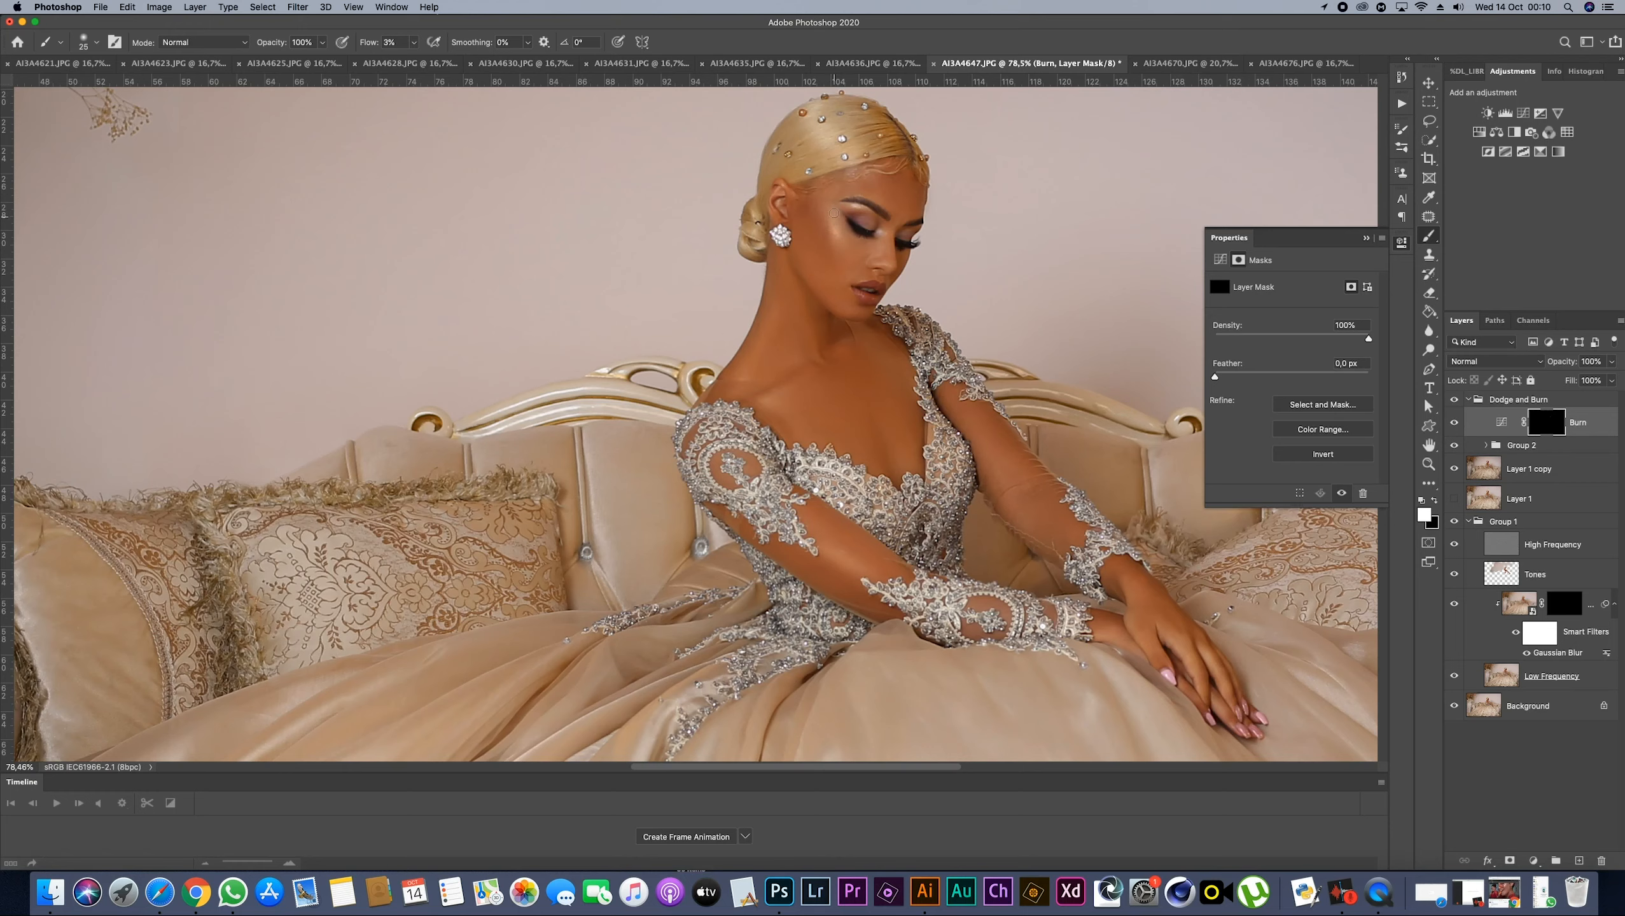
pyautogui.click(1457, 425)
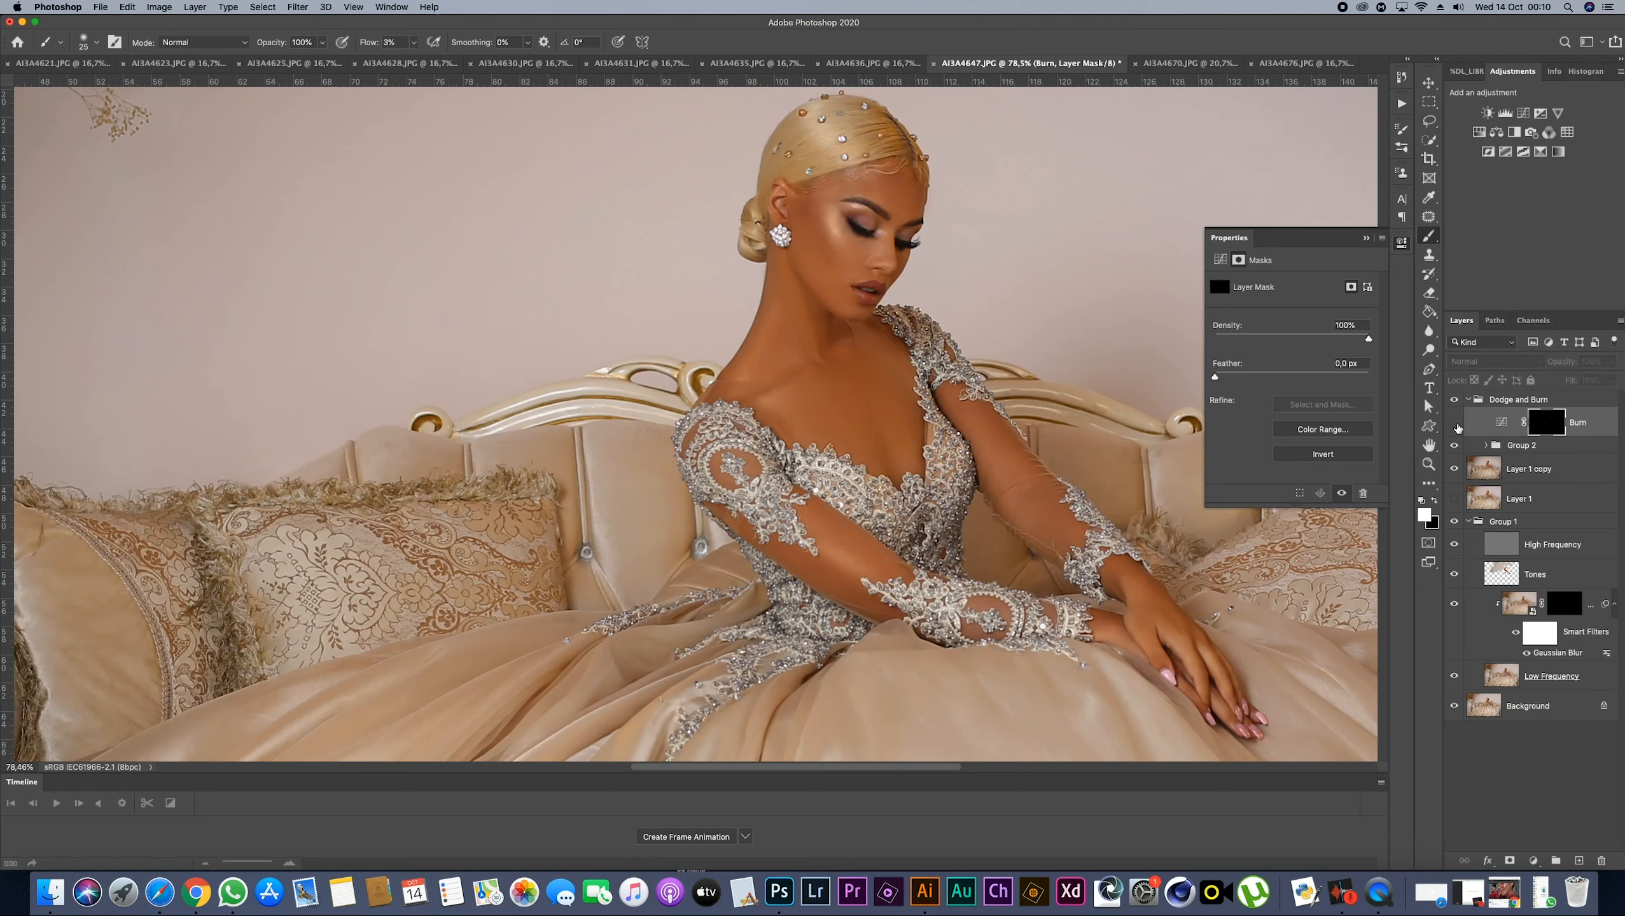
pyautogui.click(1455, 424)
pyautogui.click(1455, 425)
pyautogui.click(1455, 425)
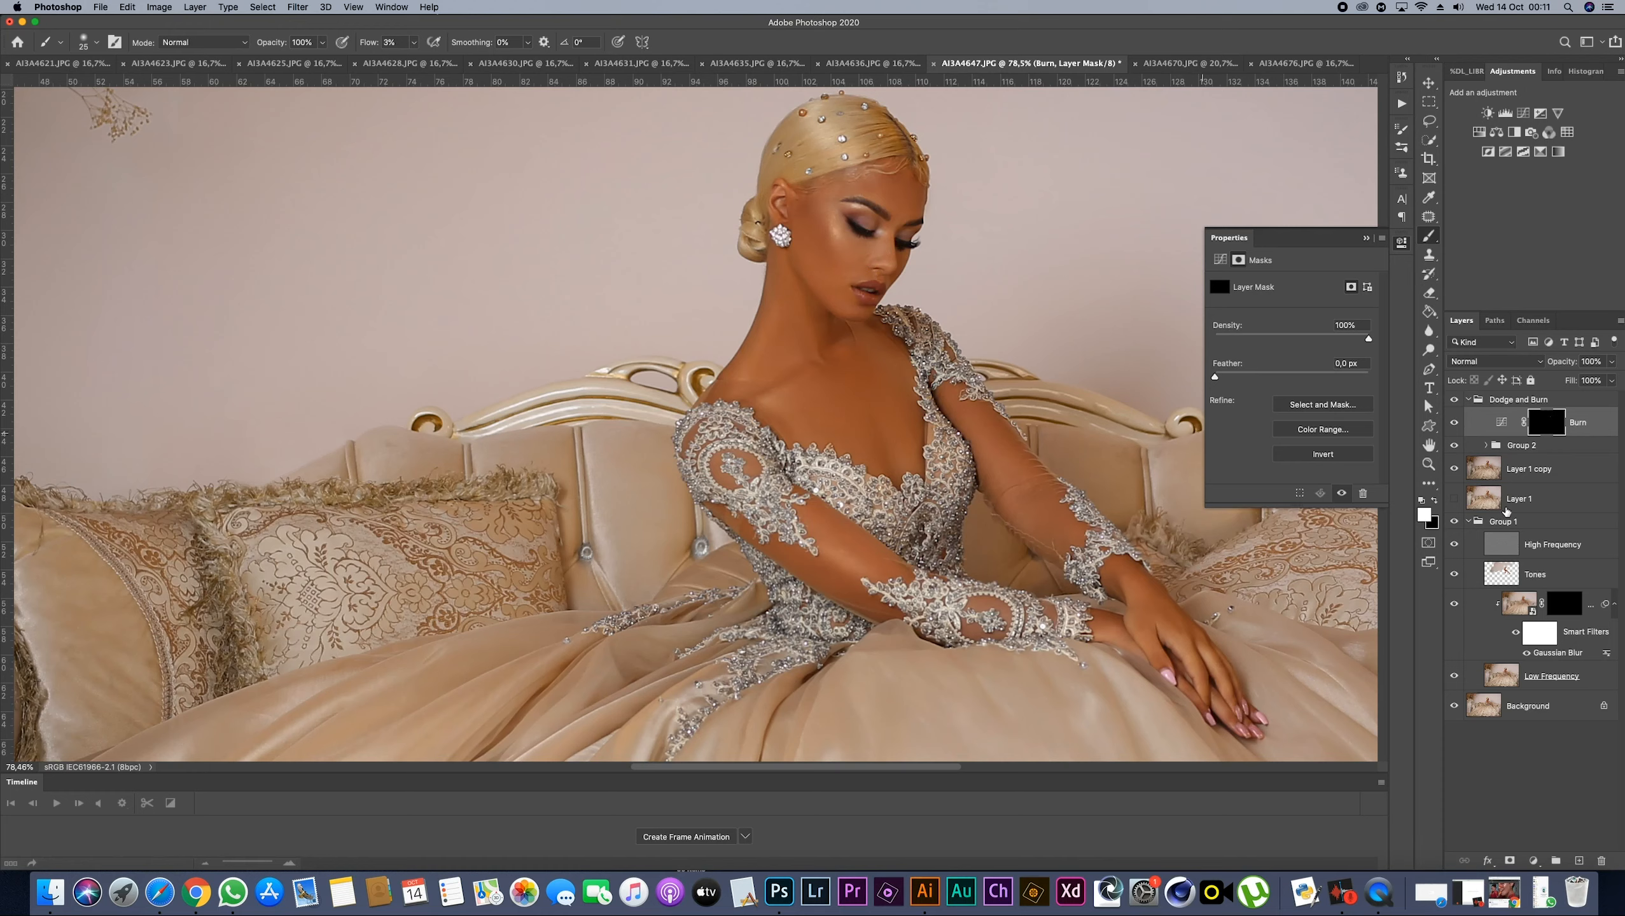
pyautogui.click(1455, 424)
pyautogui.click(1452, 500)
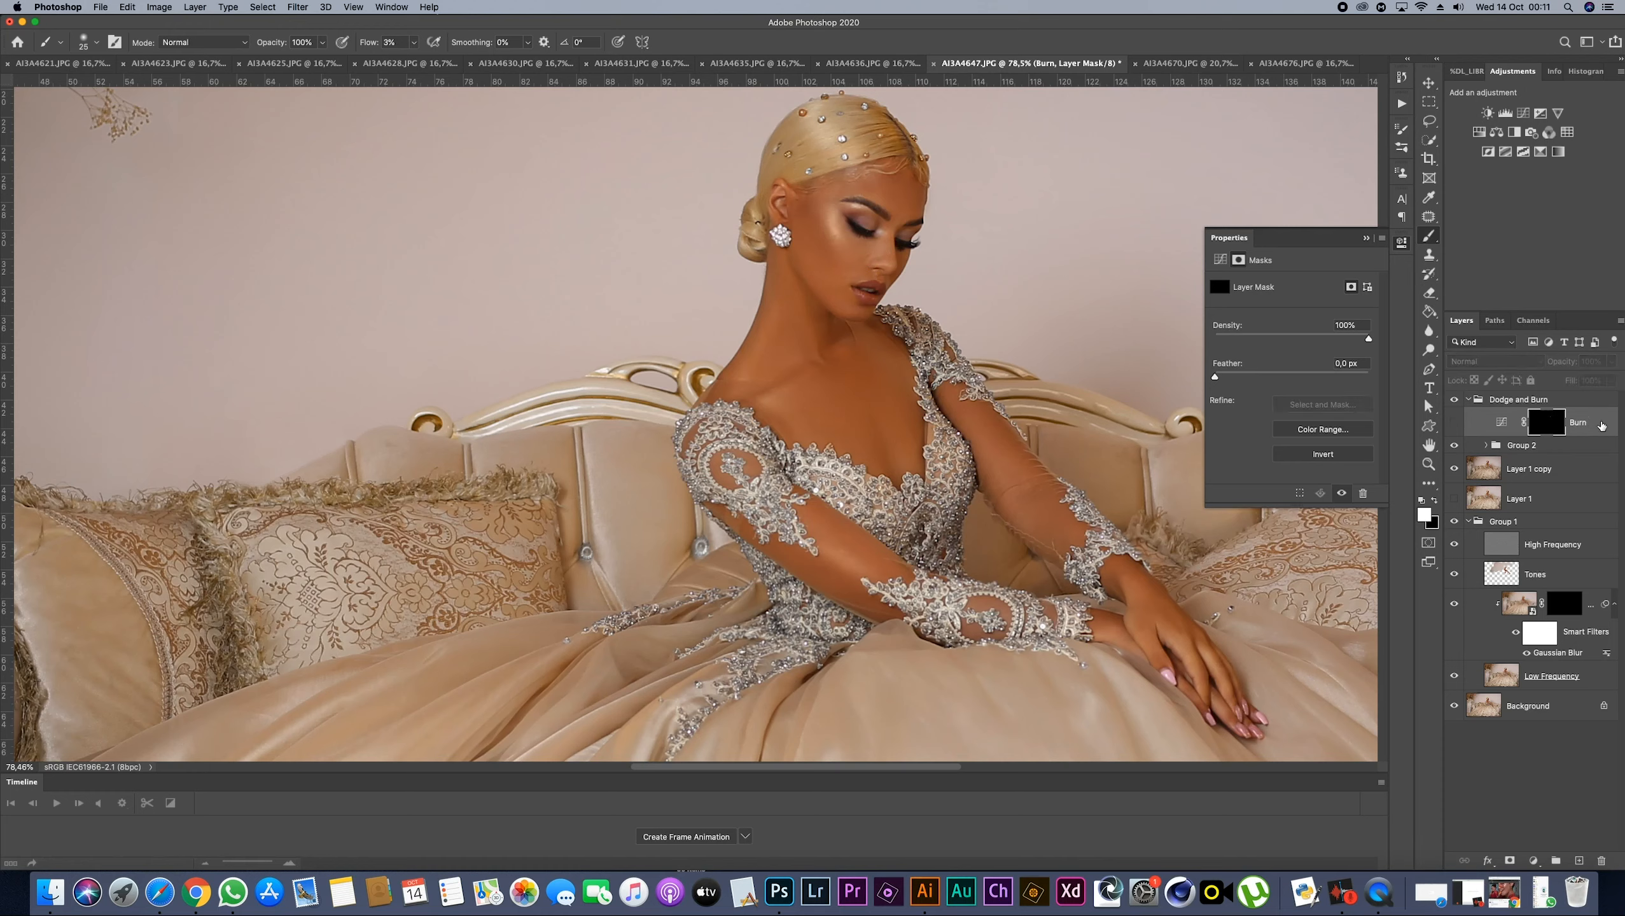
pyautogui.click(1454, 423)
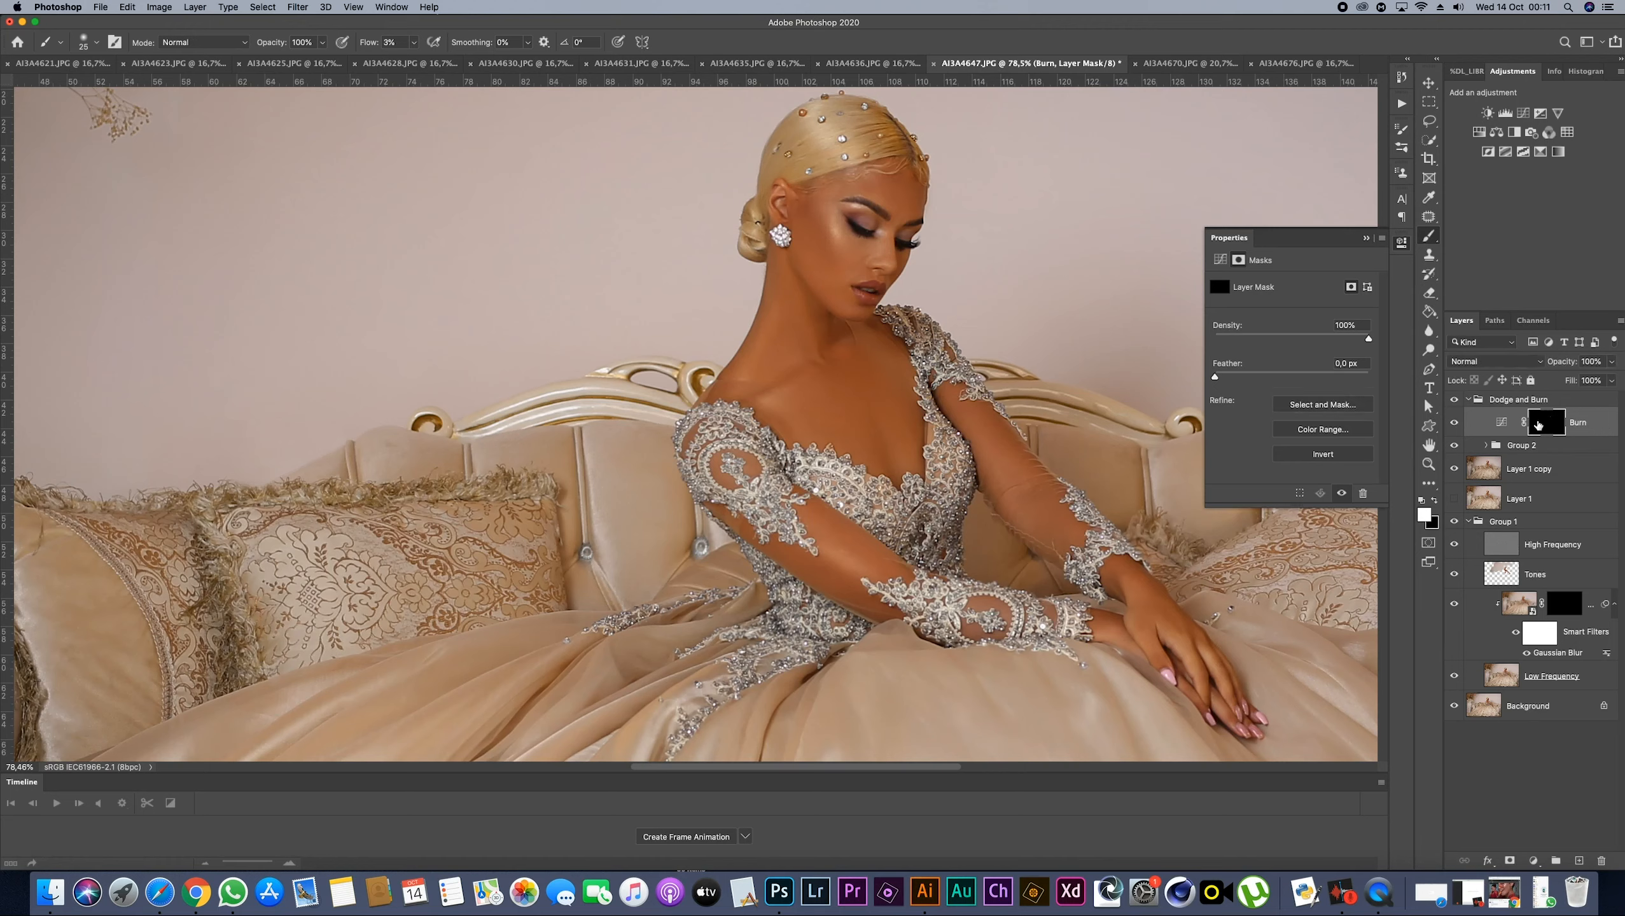
# Set the brush to 4% flow with white as foreground colour and reduce its size for the Burn mask
pyautogui.click(1436, 502)
pyautogui.moveTo(371, 45); pyautogui.dragTo(734, 86)
pyautogui.moveTo(370, 46); pyautogui.dragTo(306, 56)
pyautogui.click(1436, 502)
pyautogui.scroll(5, 876, 212)
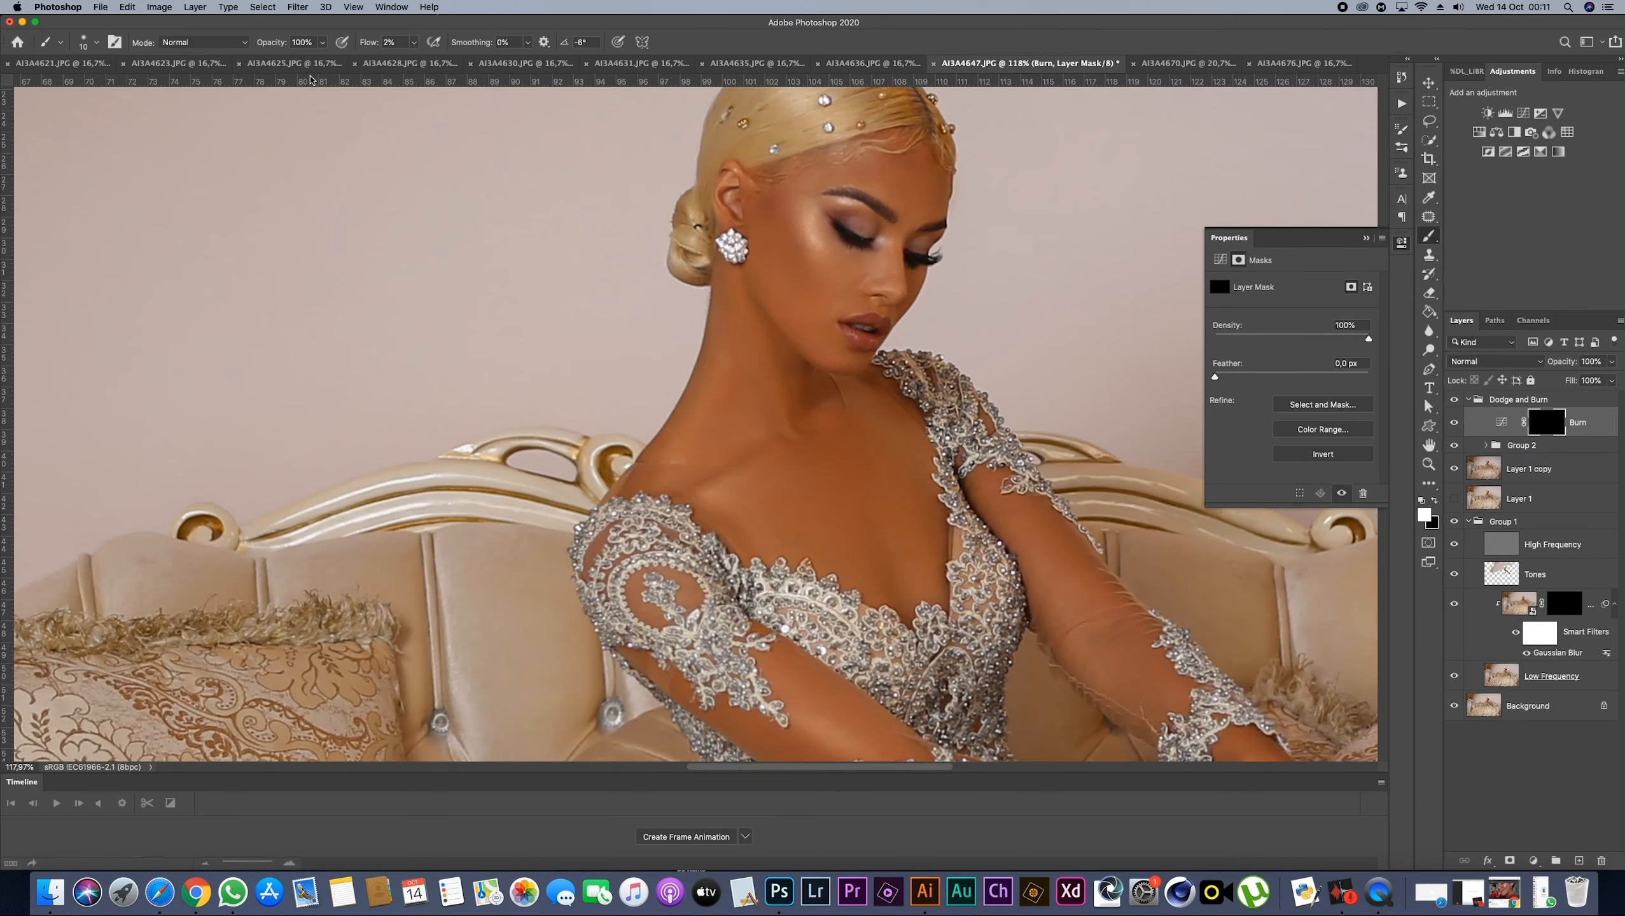
pyautogui.moveTo(371, 47); pyautogui.dragTo(380, 47)
pyautogui.press('[')
# Expand Group 2 and target the duplicated Dodge layer's mask
pyautogui.click(1486, 445)
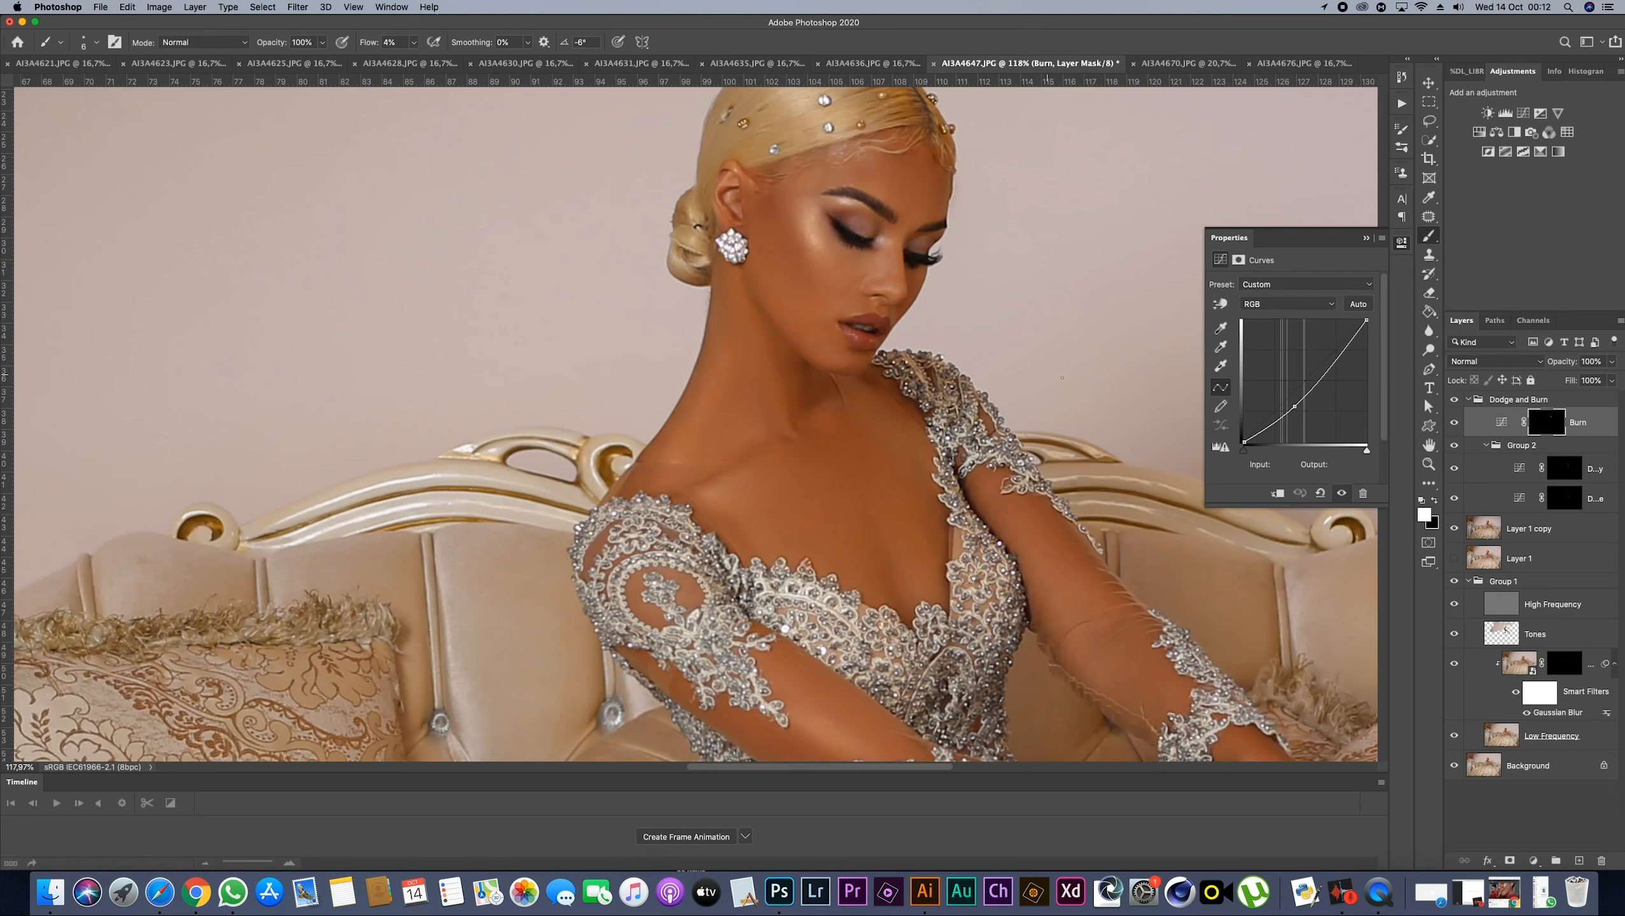
pyautogui.click(1567, 477)
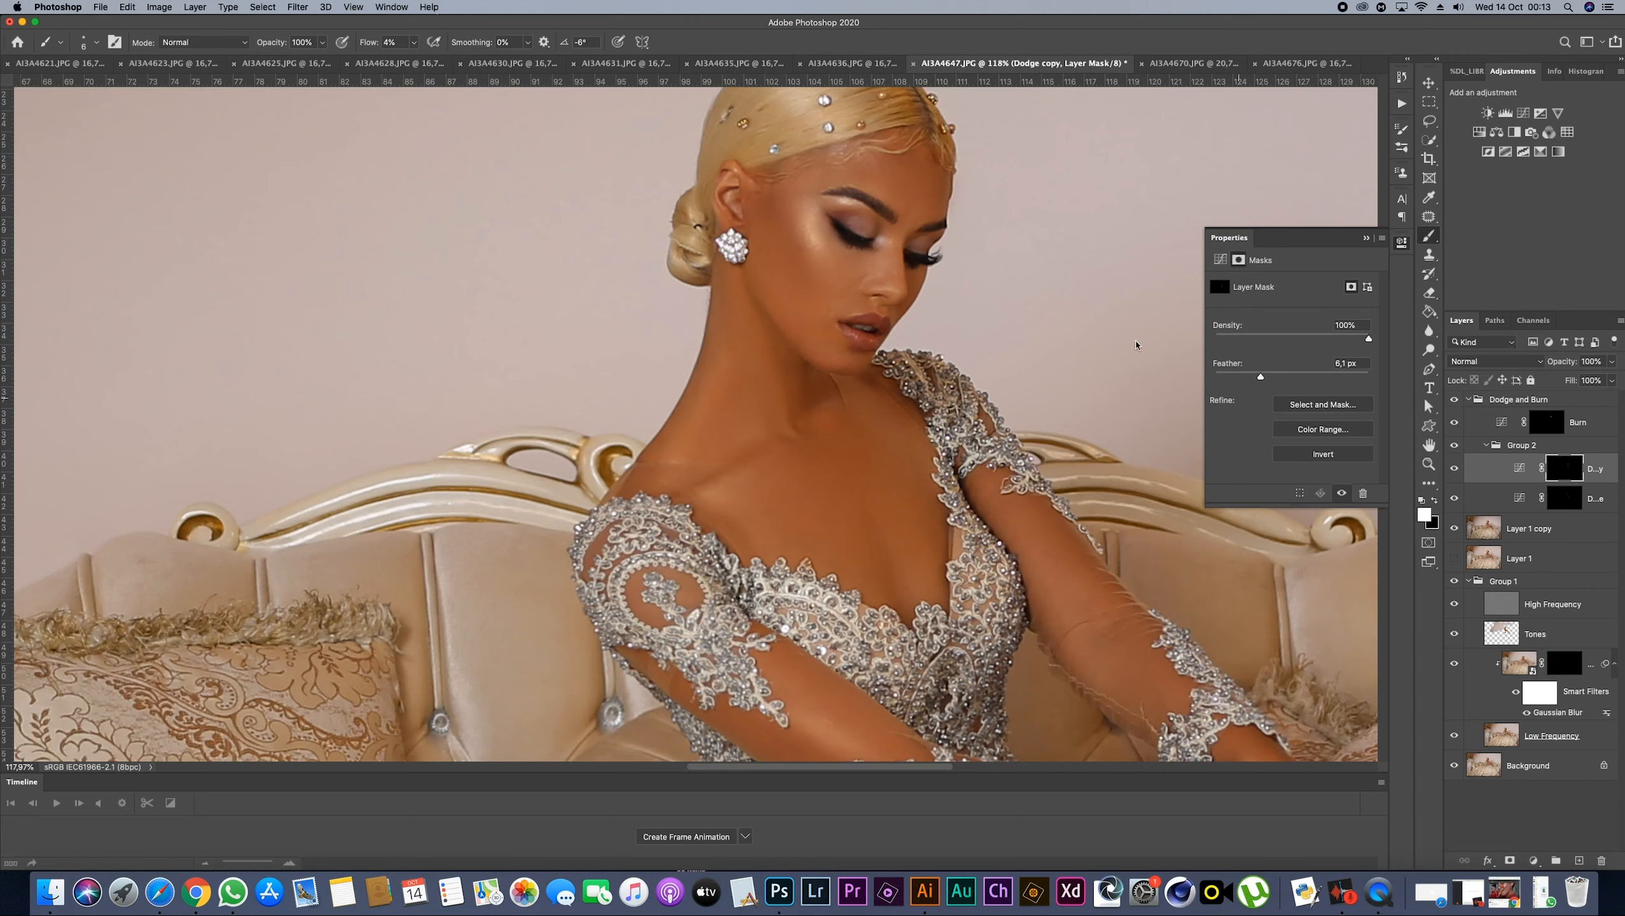
# Compare the portrait with and without Group 2, and examine the whole image
pyautogui.click(1454, 445)
pyautogui.click(1453, 450)
pyautogui.click(1453, 449)
pyautogui.click(1453, 450)
pyautogui.click(1453, 449)
pyautogui.click(1453, 449)
pyautogui.click(1453, 449)
pyautogui.click(1453, 449)
pyautogui.scroll(-10, 848, 454)
pyautogui.scroll(5, 849, 454)
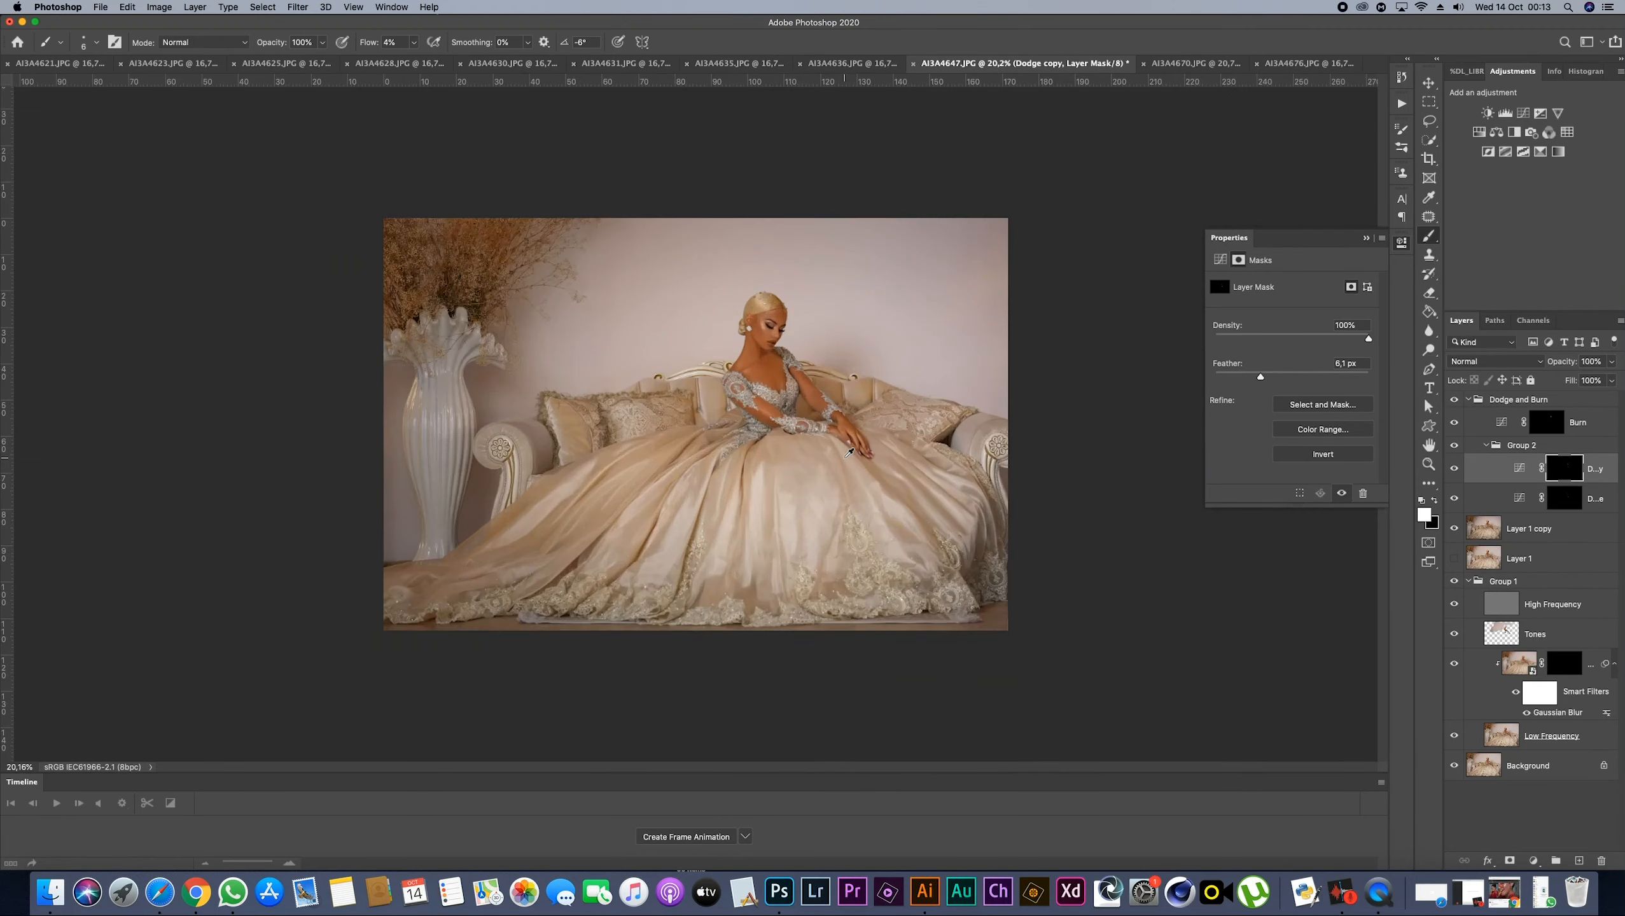
# Compare the dodged and burned portrait with the original Background layer shown alone
pyautogui.scroll(-1, 848, 454)
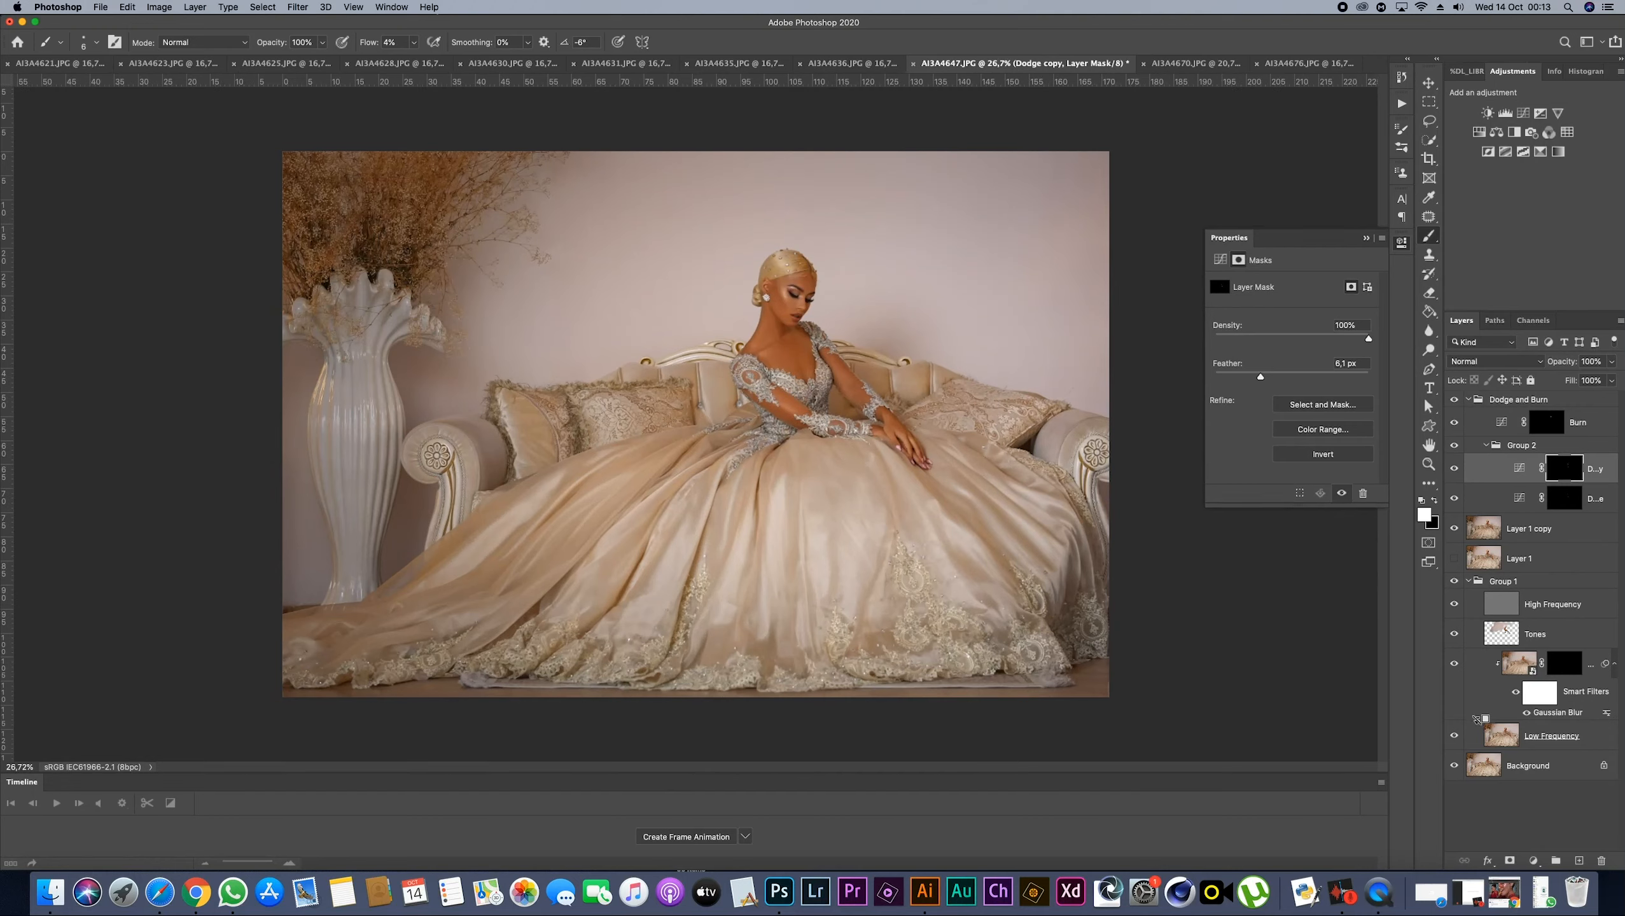
pyautogui.keyDown('alt'); pyautogui.click(1455, 765); pyautogui.keyUp('alt')
pyautogui.keyDown('alt'); pyautogui.click(1455, 765); pyautogui.keyUp('alt')
pyautogui.keyDown('alt'); pyautogui.click(1455, 765); pyautogui.keyUp('alt')
pyautogui.keyDown('alt'); pyautogui.click(1455, 766); pyautogui.keyUp('alt')
pyautogui.keyDown('alt'); pyautogui.click(1455, 766); pyautogui.keyUp('alt')
pyautogui.keyDown('alt'); pyautogui.click(1455, 766); pyautogui.keyUp('alt')
# Collapse the Dodge and Burn group, stamp all visible content into a new layer above it and open that layer in the Camera Raw filter
pyautogui.click(1469, 399)
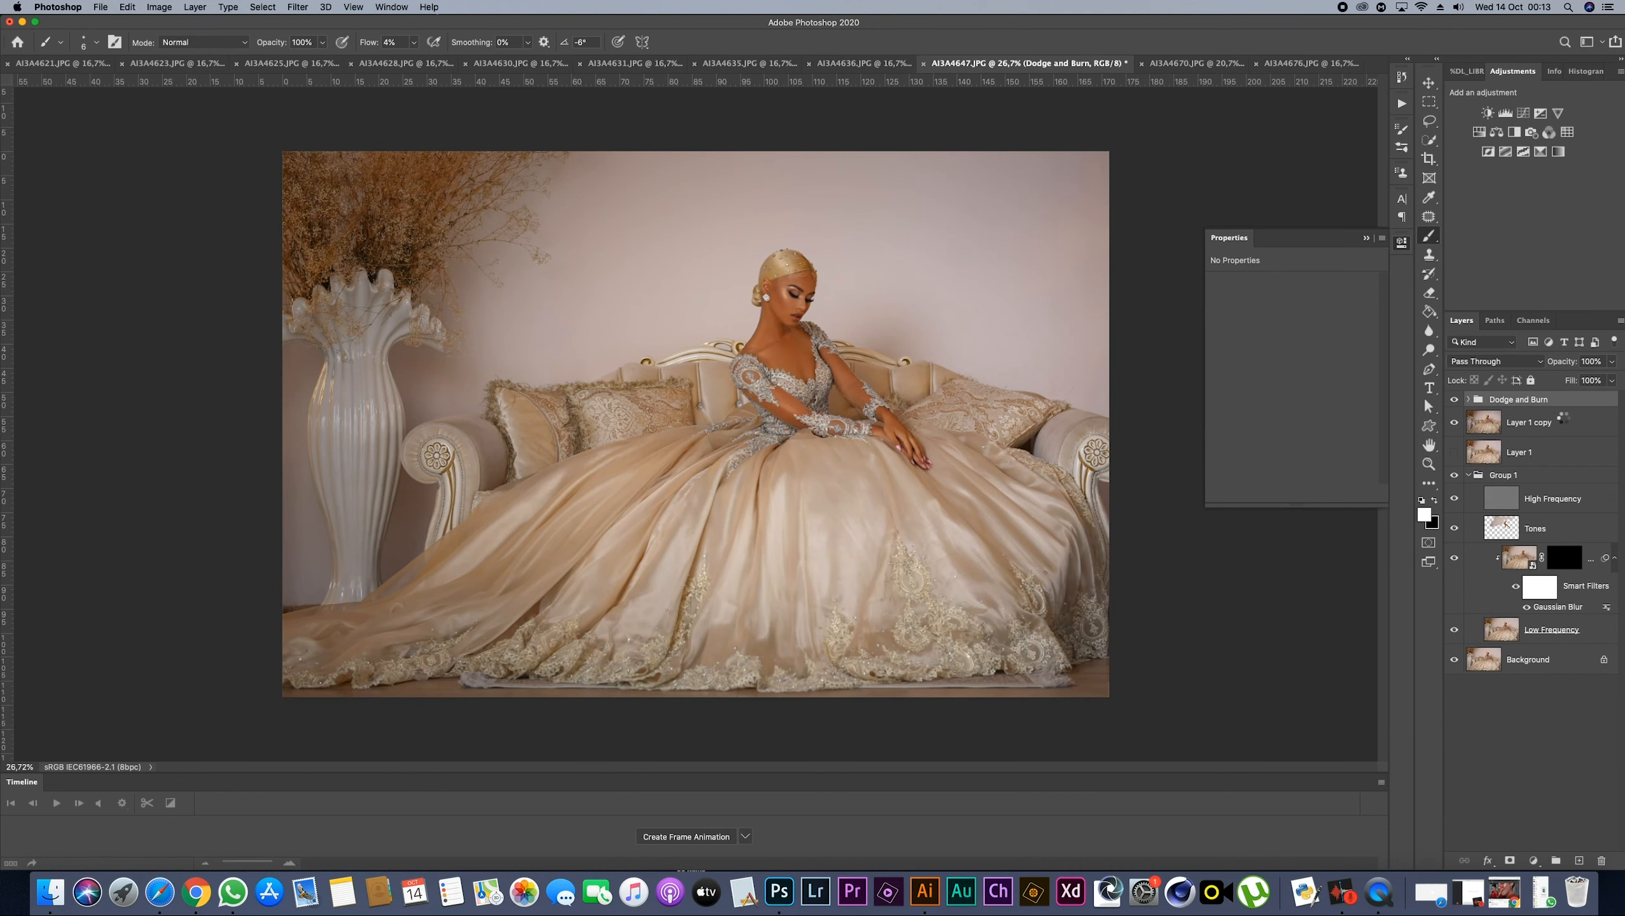
pyautogui.press('super+alt+shift+e')
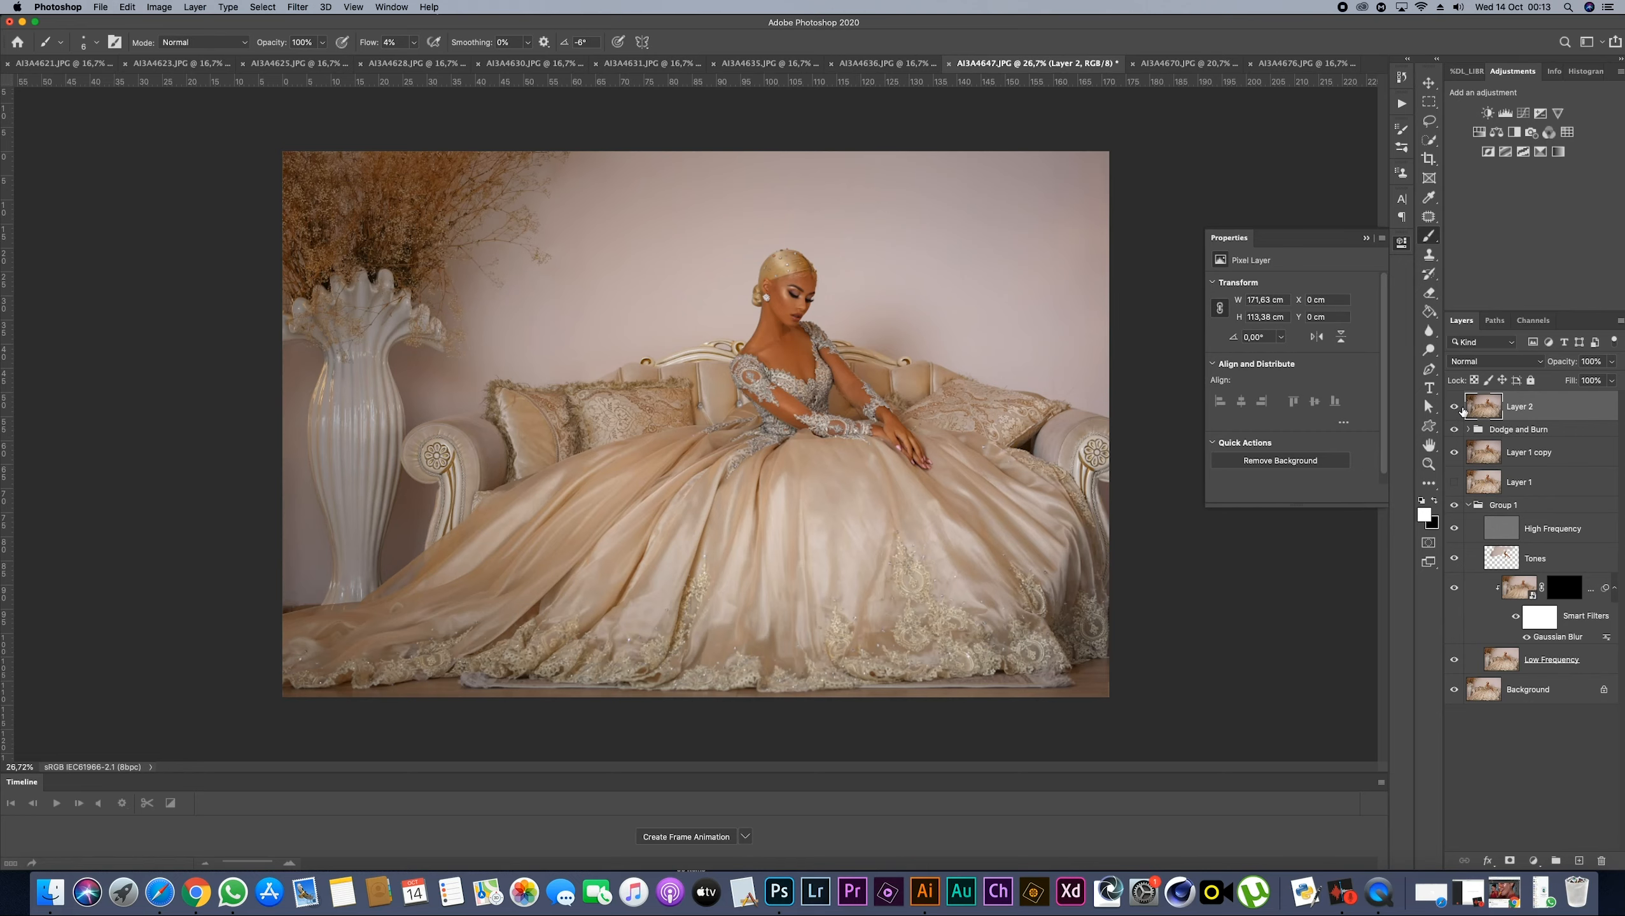
pyautogui.press('super+shift+a')
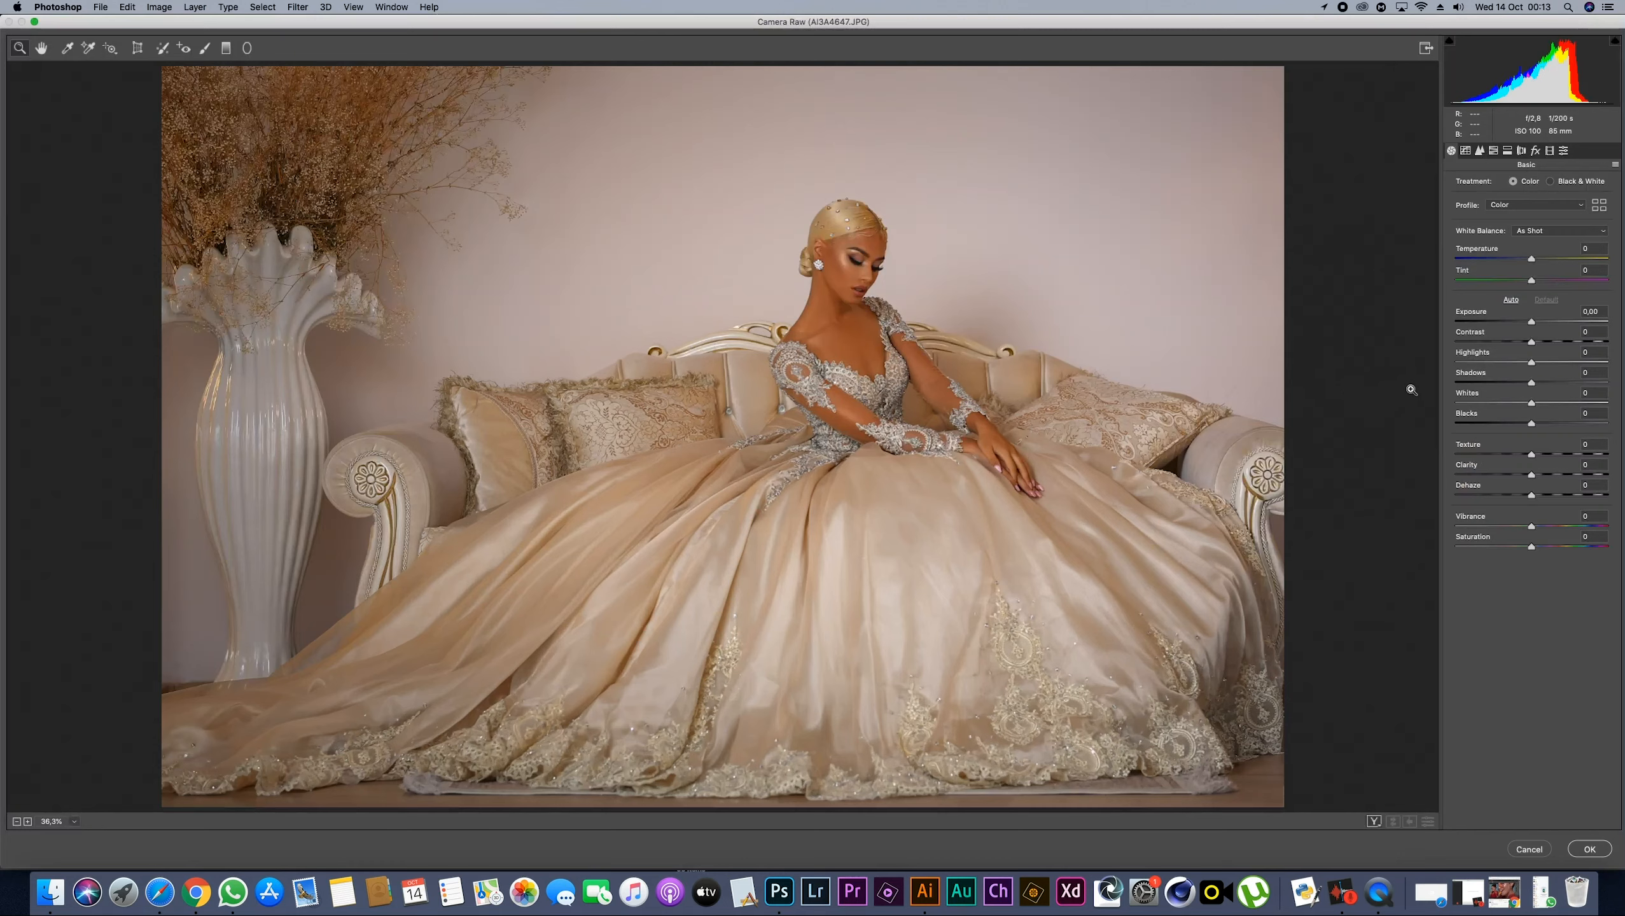
# Add grain with an amount of 22 to the image while viewing the bride's face and neckline up close
pyautogui.click(1537, 151)
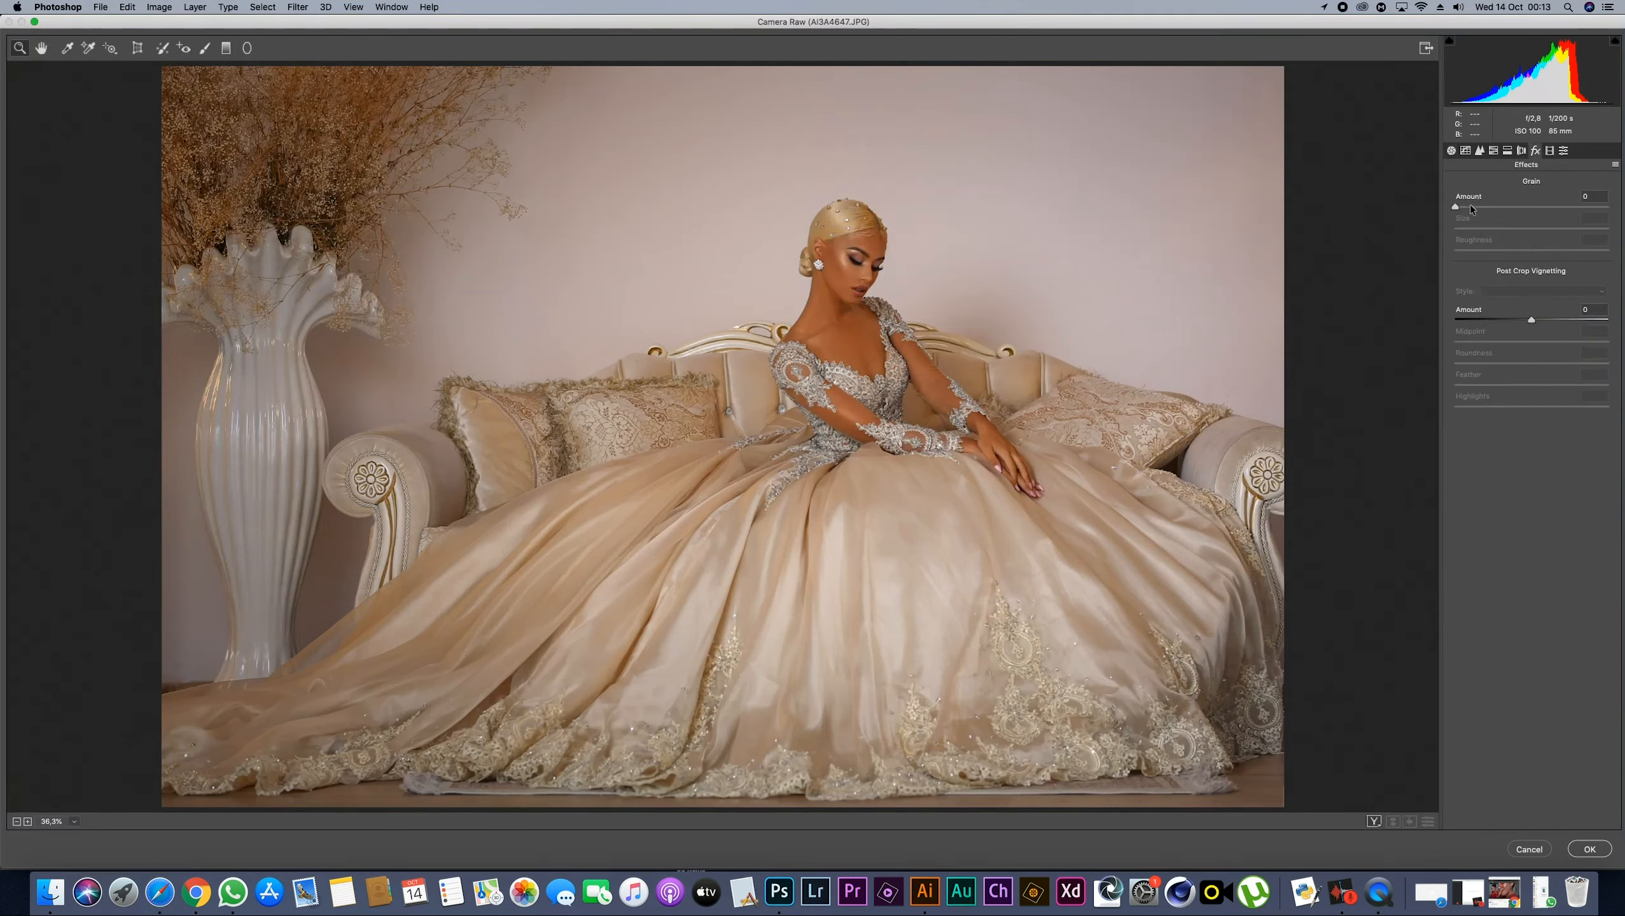
pyautogui.press('alt')
pyautogui.moveTo(906, 193); pyautogui.dragTo(959, 227)
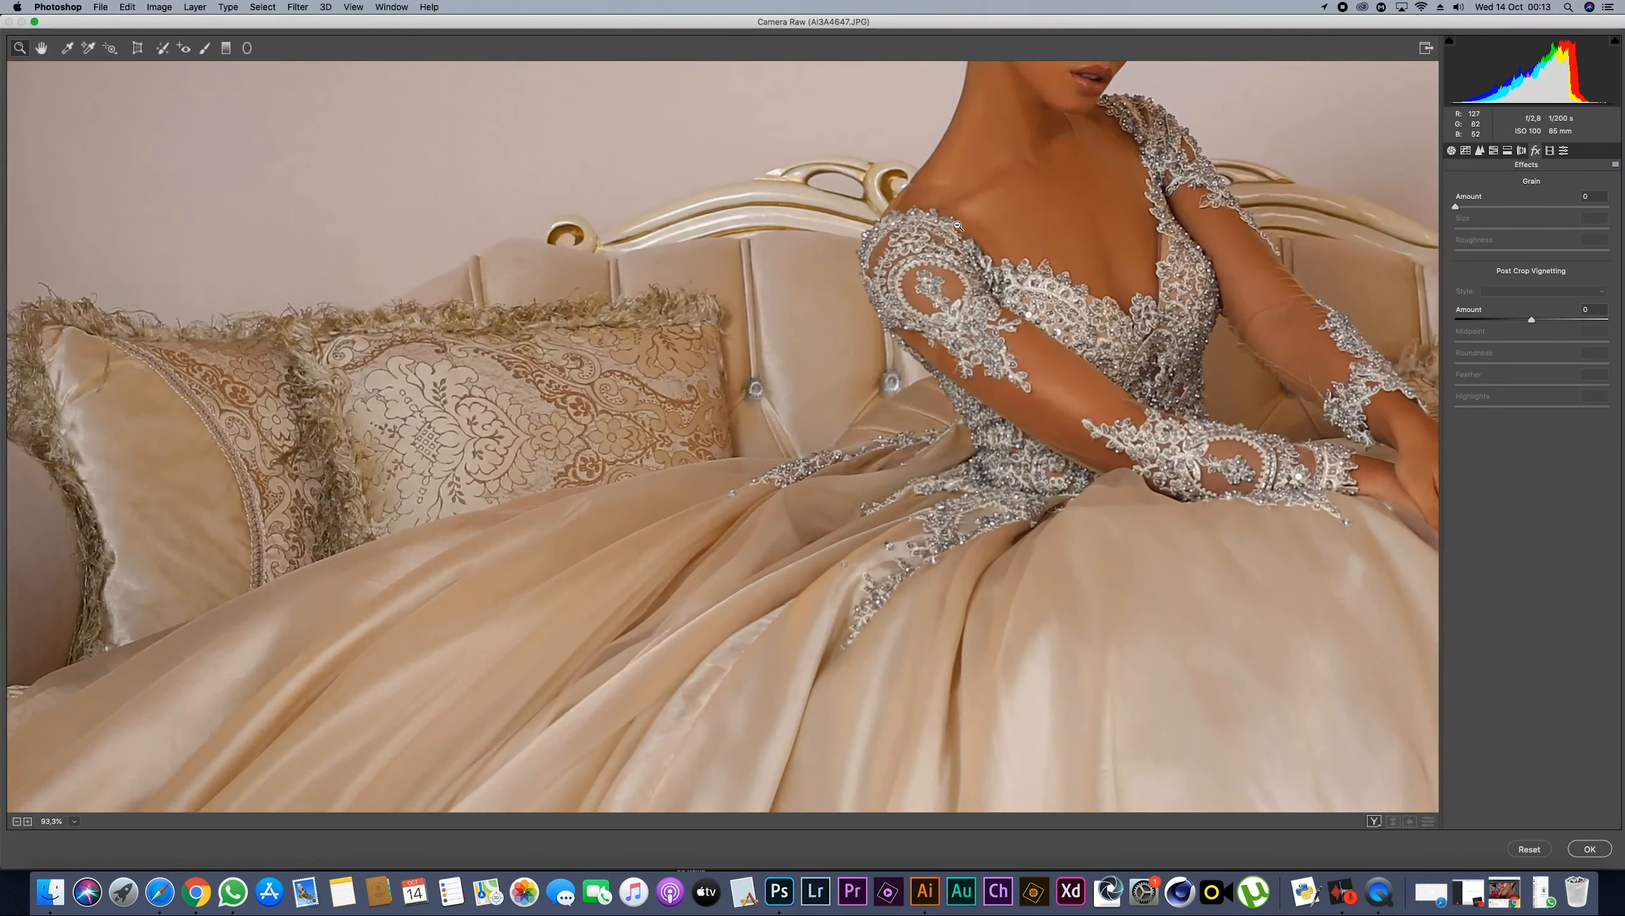
pyautogui.press('space')
pyautogui.moveTo(1033, 416); pyautogui.dragTo(847, 647)
pyautogui.moveTo(929, 302); pyautogui.dragTo(793, 333)
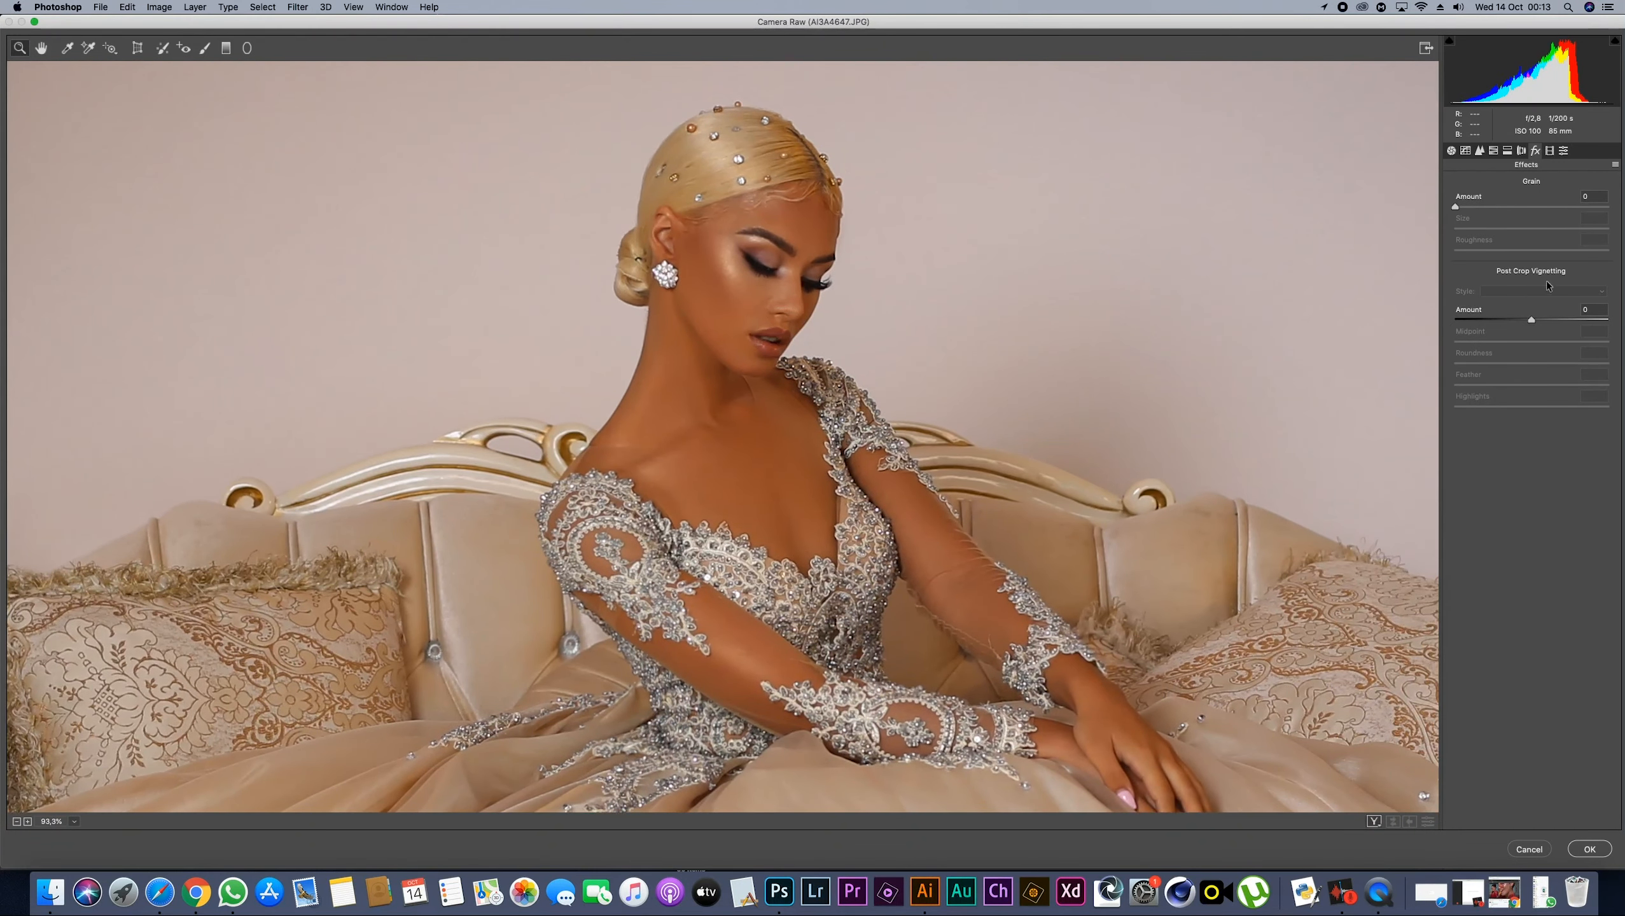
pyautogui.moveTo(1458, 206)
pyautogui.mouseDown()
pyautogui.moveTo(1574, 229)
pyautogui.moveTo(1480, 226)
pyautogui.mouseUp()
pyautogui.press('alt')
pyautogui.click(731, 286)
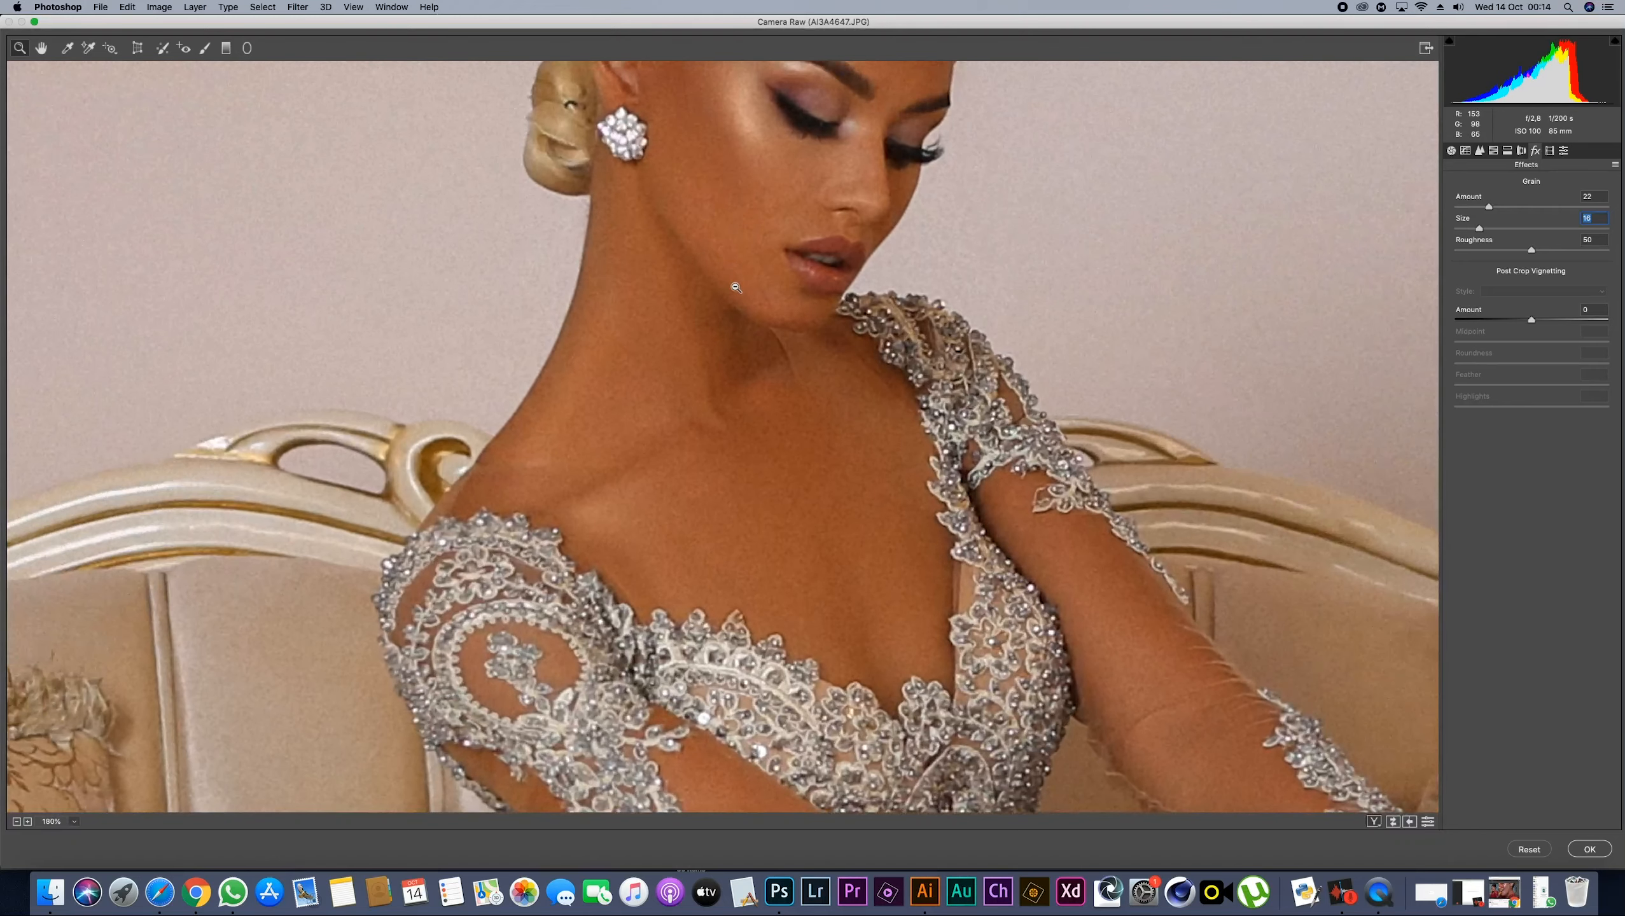
# Refine the grain to amount 14, size 4 and roughness 45, and check it on a wider view of the bride
pyautogui.moveTo(1480, 229); pyautogui.dragTo(1466, 238)
pyautogui.moveTo(1493, 209)
pyautogui.mouseDown()
pyautogui.moveTo(1549, 212)
pyautogui.moveTo(1459, 217)
pyautogui.moveTo(1476, 220)
pyautogui.mouseUp()
pyautogui.moveTo(1475, 220); pyautogui.dragTo(1525, 254)
pyautogui.press('alt')
pyautogui.keyDown('alt'); pyautogui.click(956, 451); pyautogui.keyUp('alt')
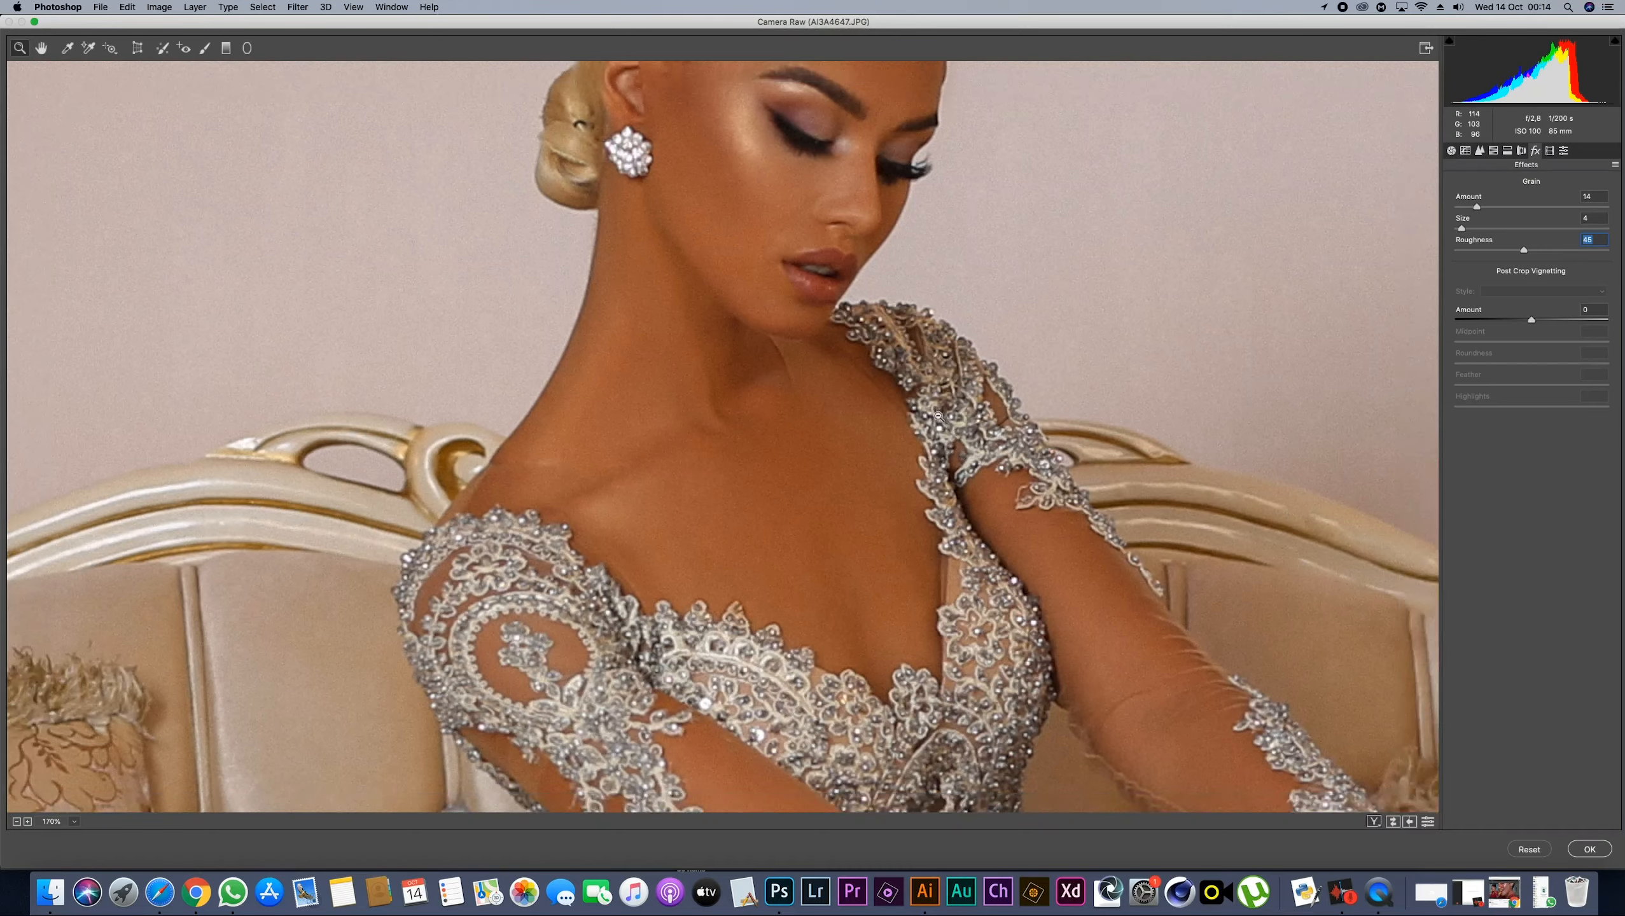
pyautogui.keyDown('alt'); pyautogui.click(941, 416); pyautogui.keyUp('alt')
pyautogui.keyDown('alt'); pyautogui.click(936, 421); pyautogui.keyUp('alt')
pyautogui.keyDown('alt'); pyautogui.click(937, 427); pyautogui.keyUp('alt')
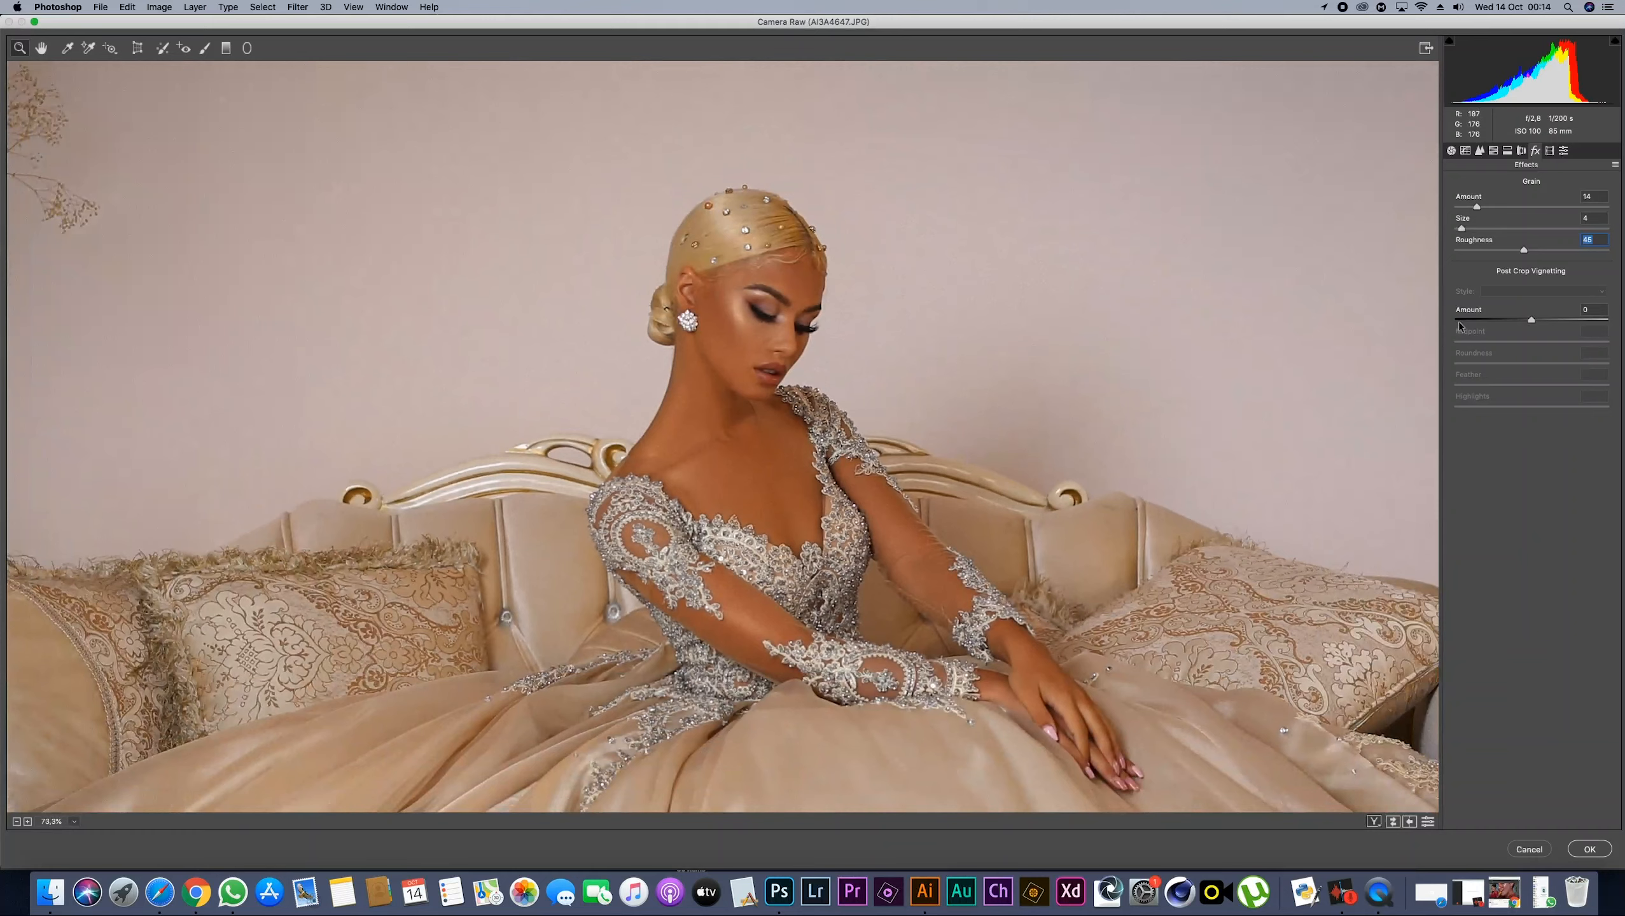
# Apply a slight amount of sharpening and set the Oranges saturation to +8 in the HSL adjustments
pyautogui.click(1481, 152)
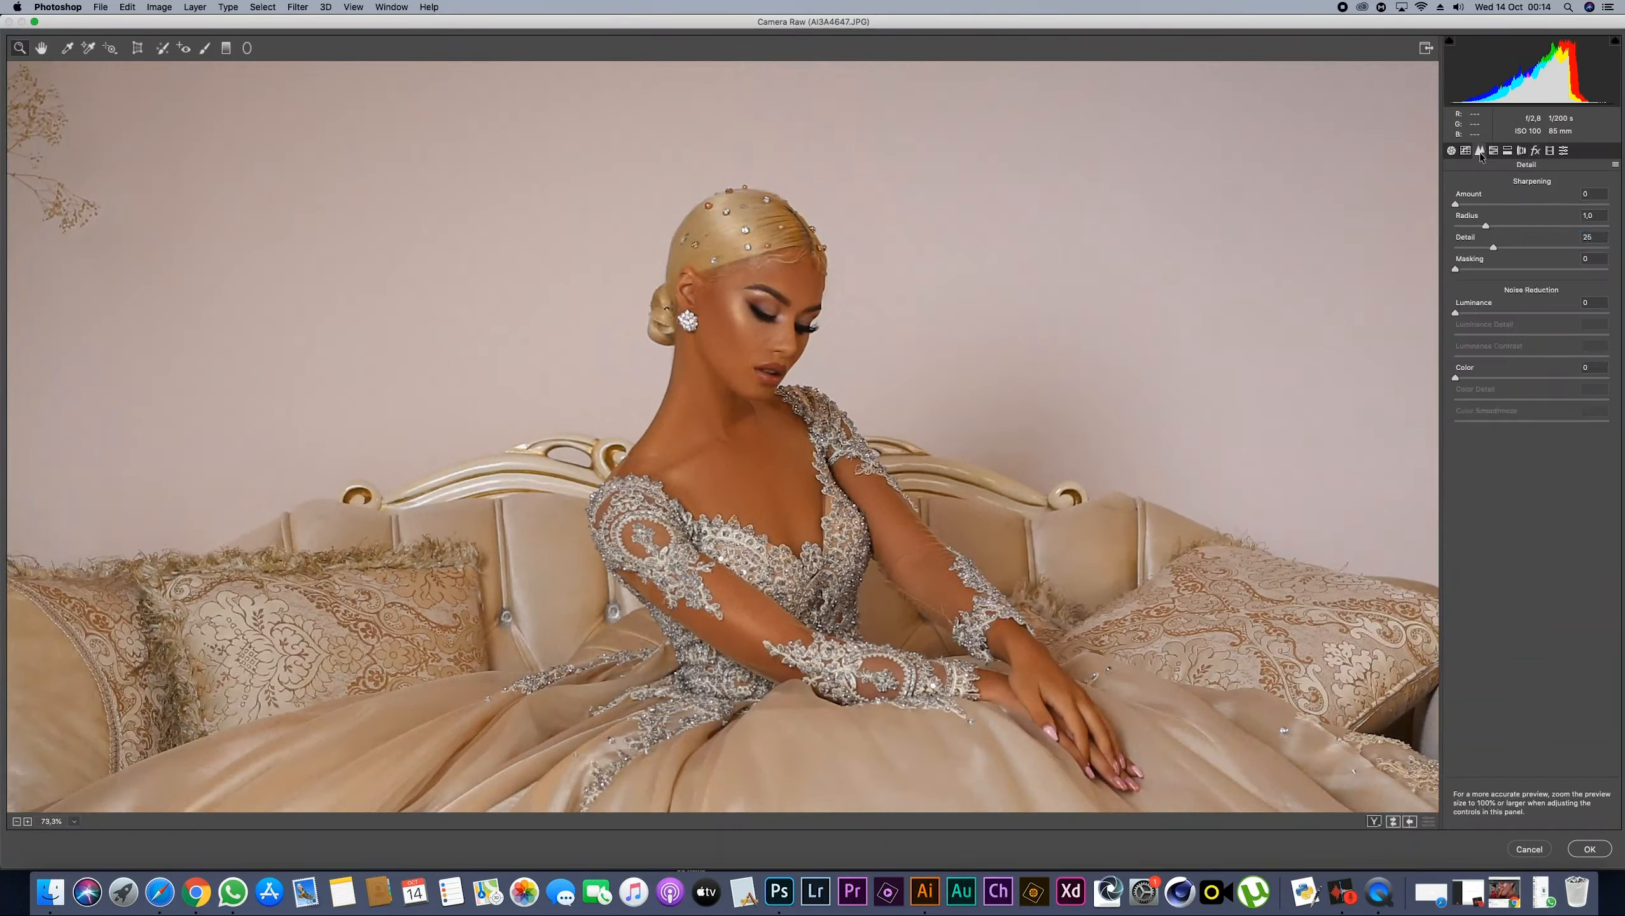
pyautogui.moveTo(1455, 204); pyautogui.dragTo(1462, 204)
pyautogui.press('super+alt+4')
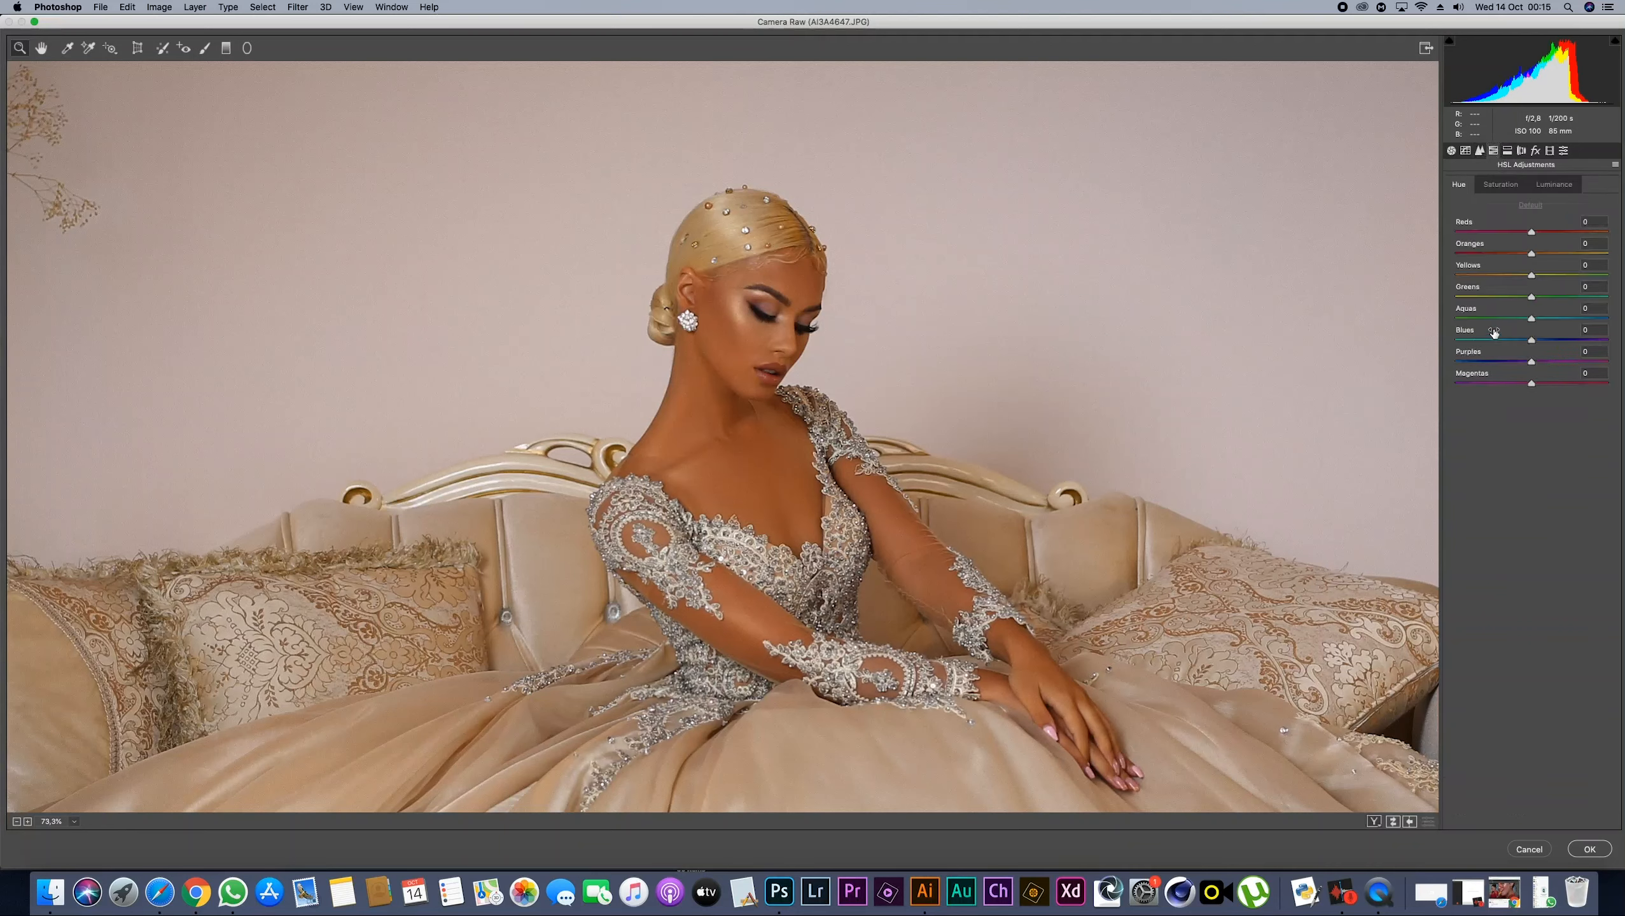
pyautogui.click(1503, 186)
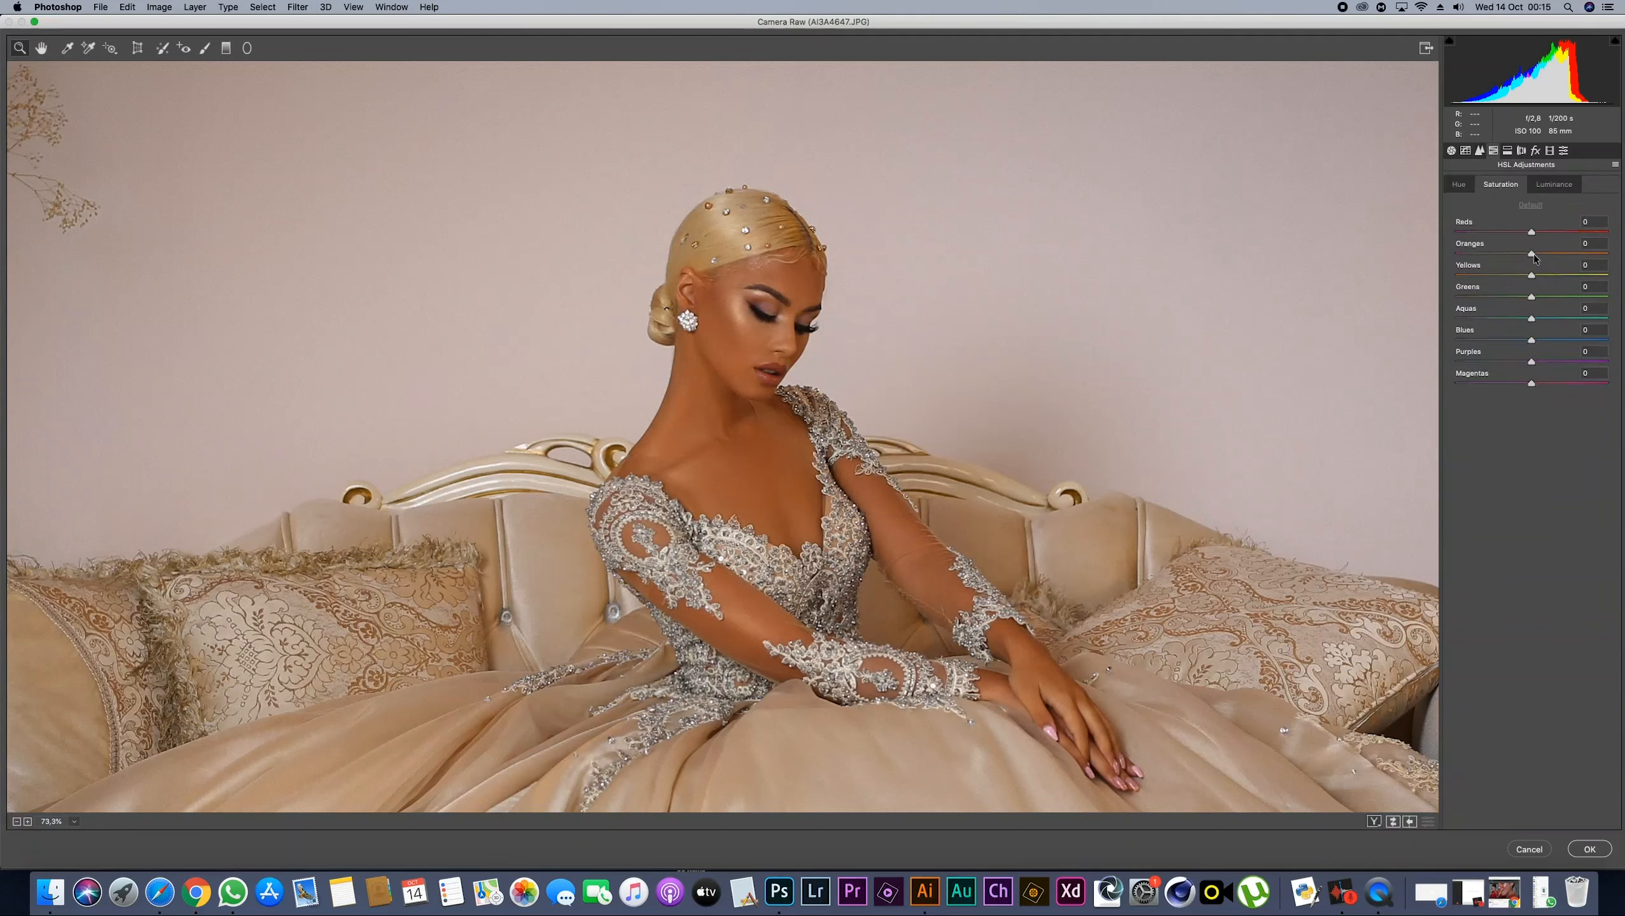
pyautogui.moveTo(1532, 254); pyautogui.dragTo(1540, 256)
# Try a slight shift of the Oranges hue, review the HSL luminance and saturation values, and apply the Camera Raw filter
pyautogui.click(1460, 187)
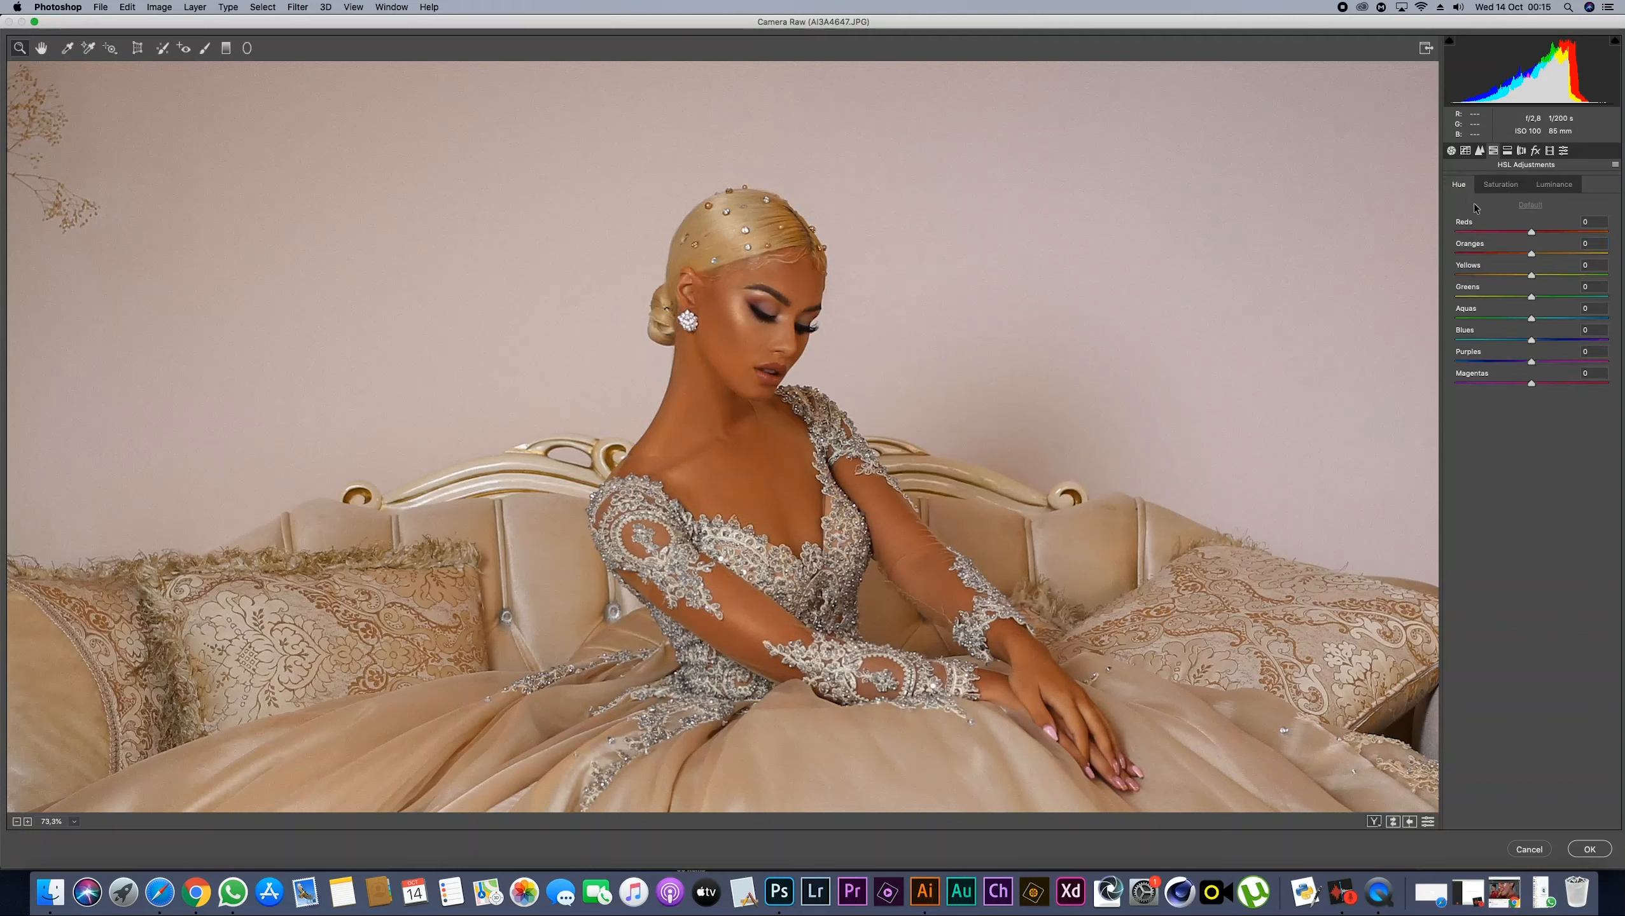
pyautogui.moveTo(1533, 255); pyautogui.dragTo(1531, 256)
pyautogui.moveTo(1532, 255); pyautogui.dragTo(1533, 255)
pyautogui.click(1555, 187)
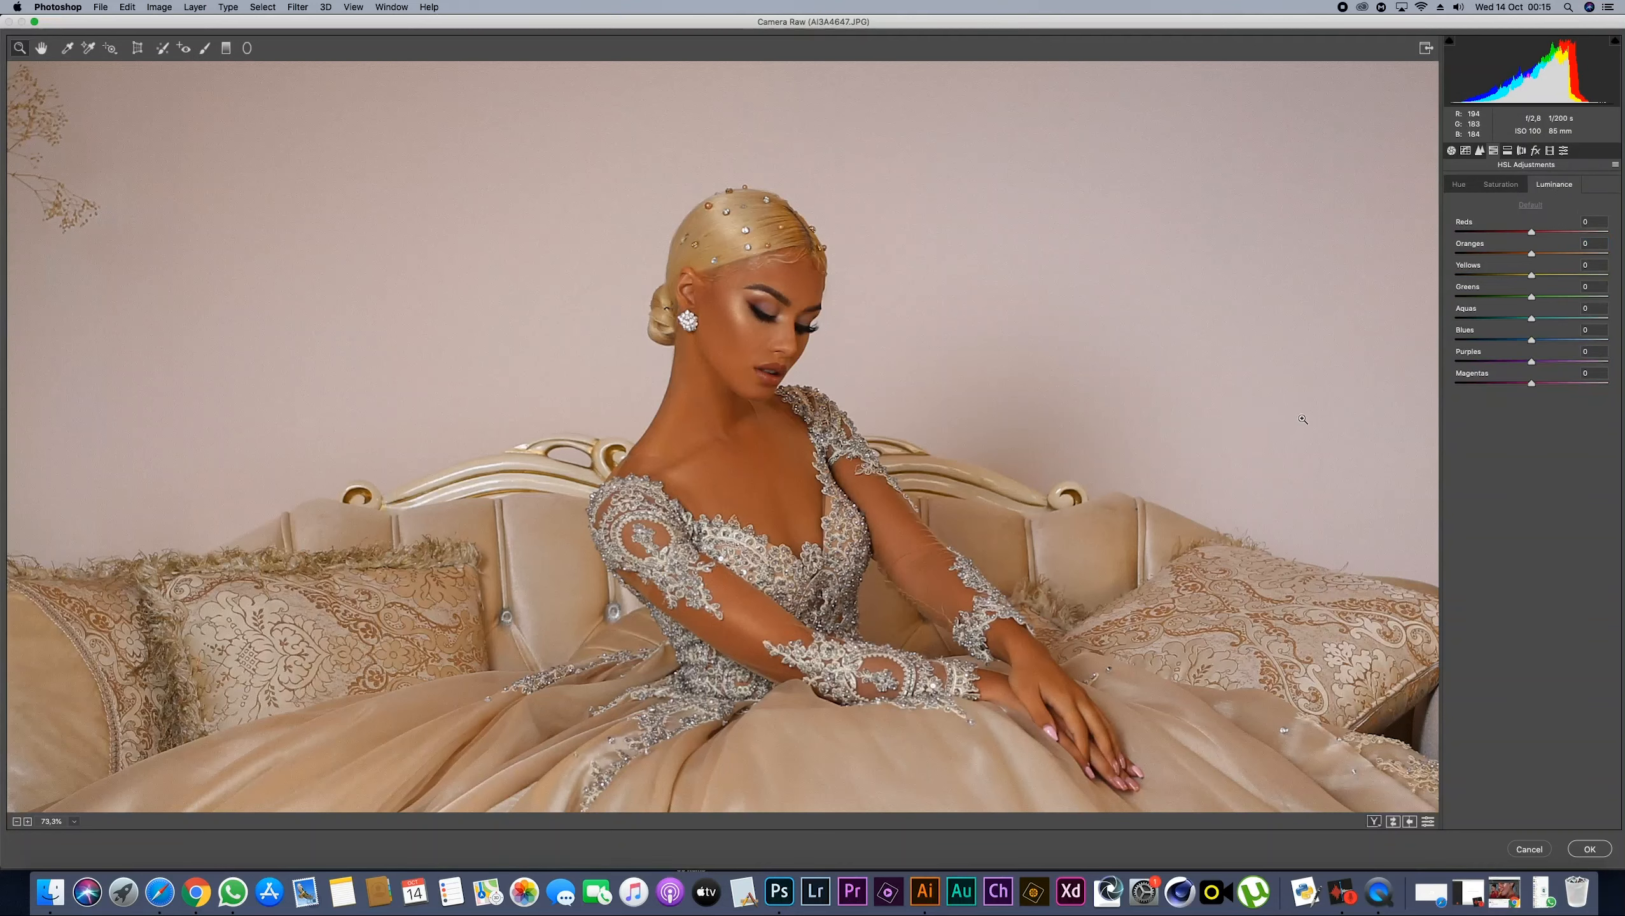
pyautogui.click(1501, 187)
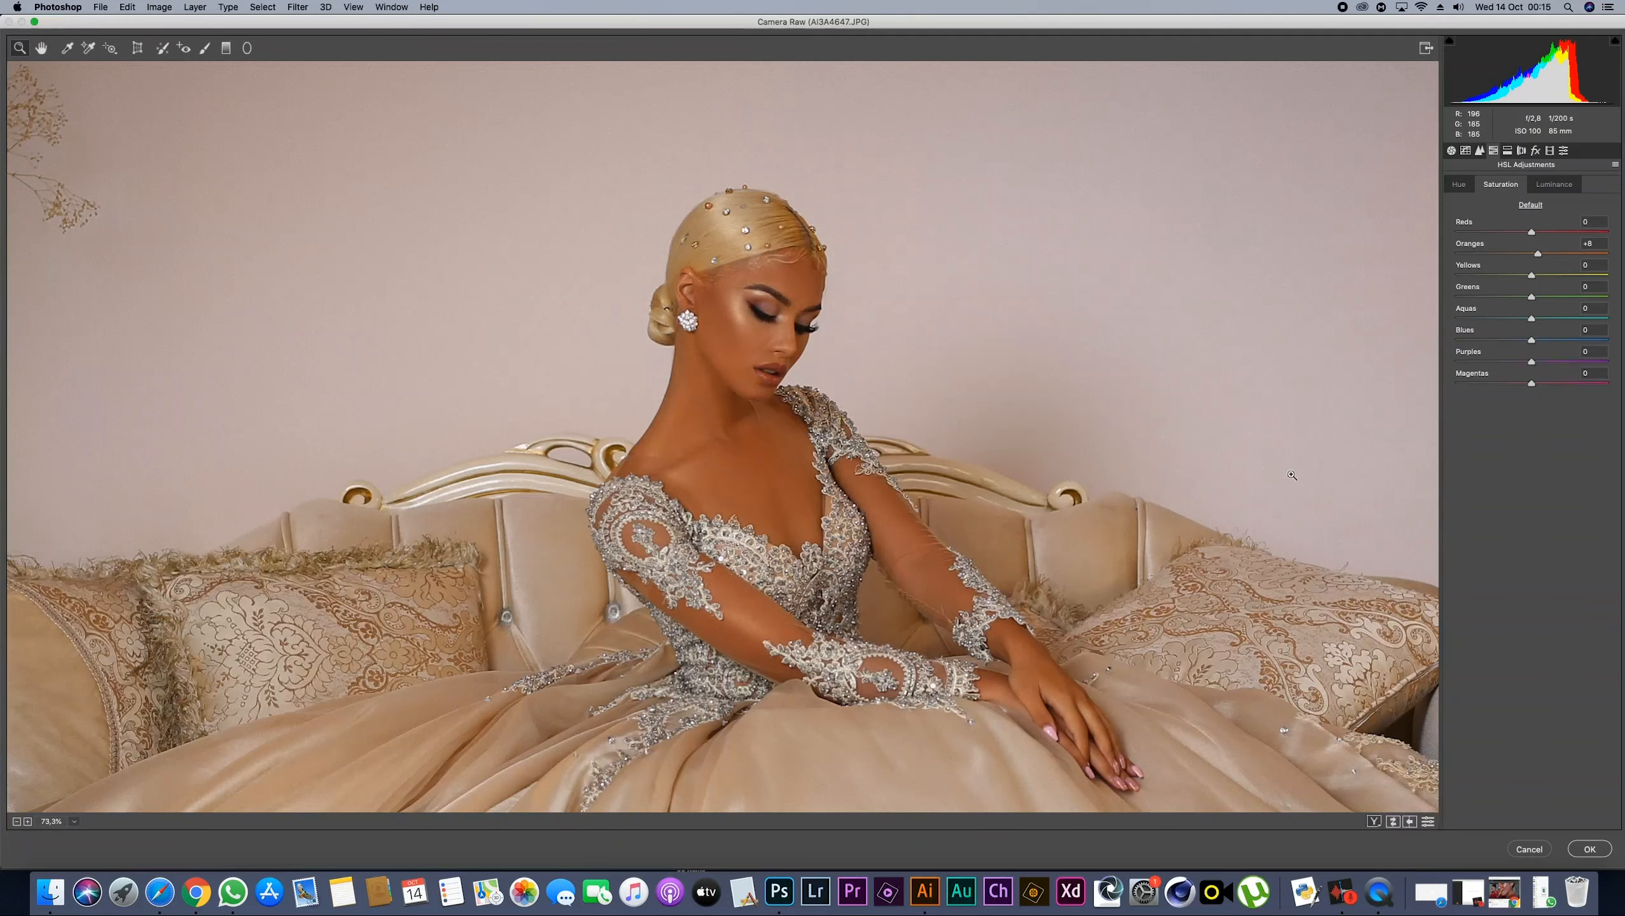
pyautogui.click(1590, 849)
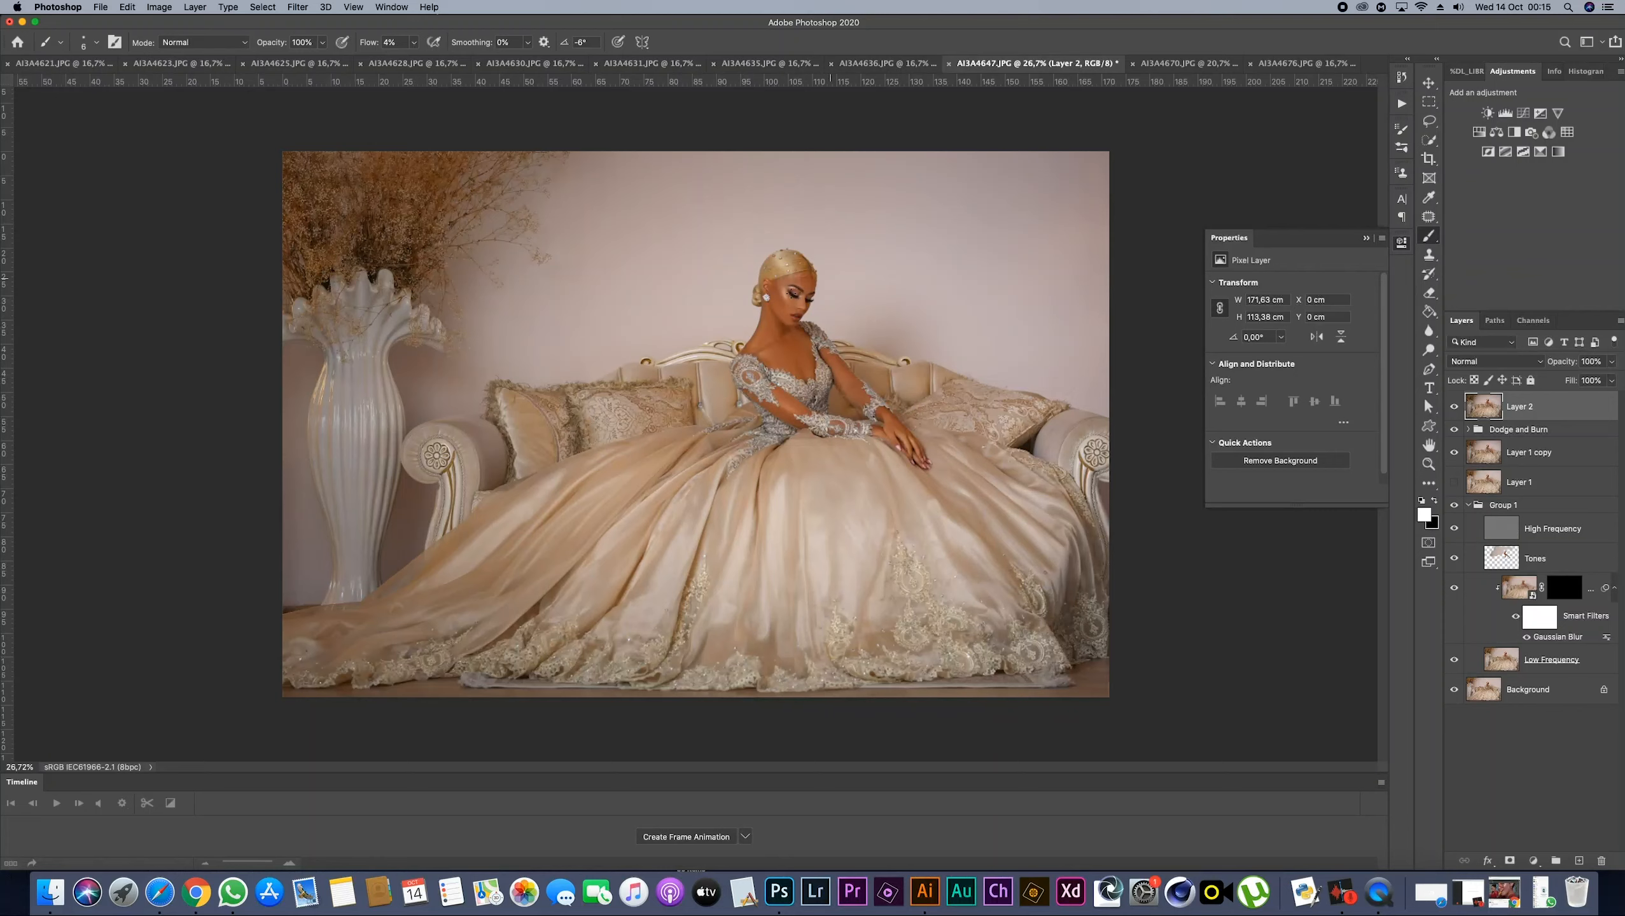
# Compare the Camera Raw result with the original Background layer by isolating and restoring the layer stack
pyautogui.keyDown('alt'); pyautogui.click(1454, 691); pyautogui.keyUp('alt')
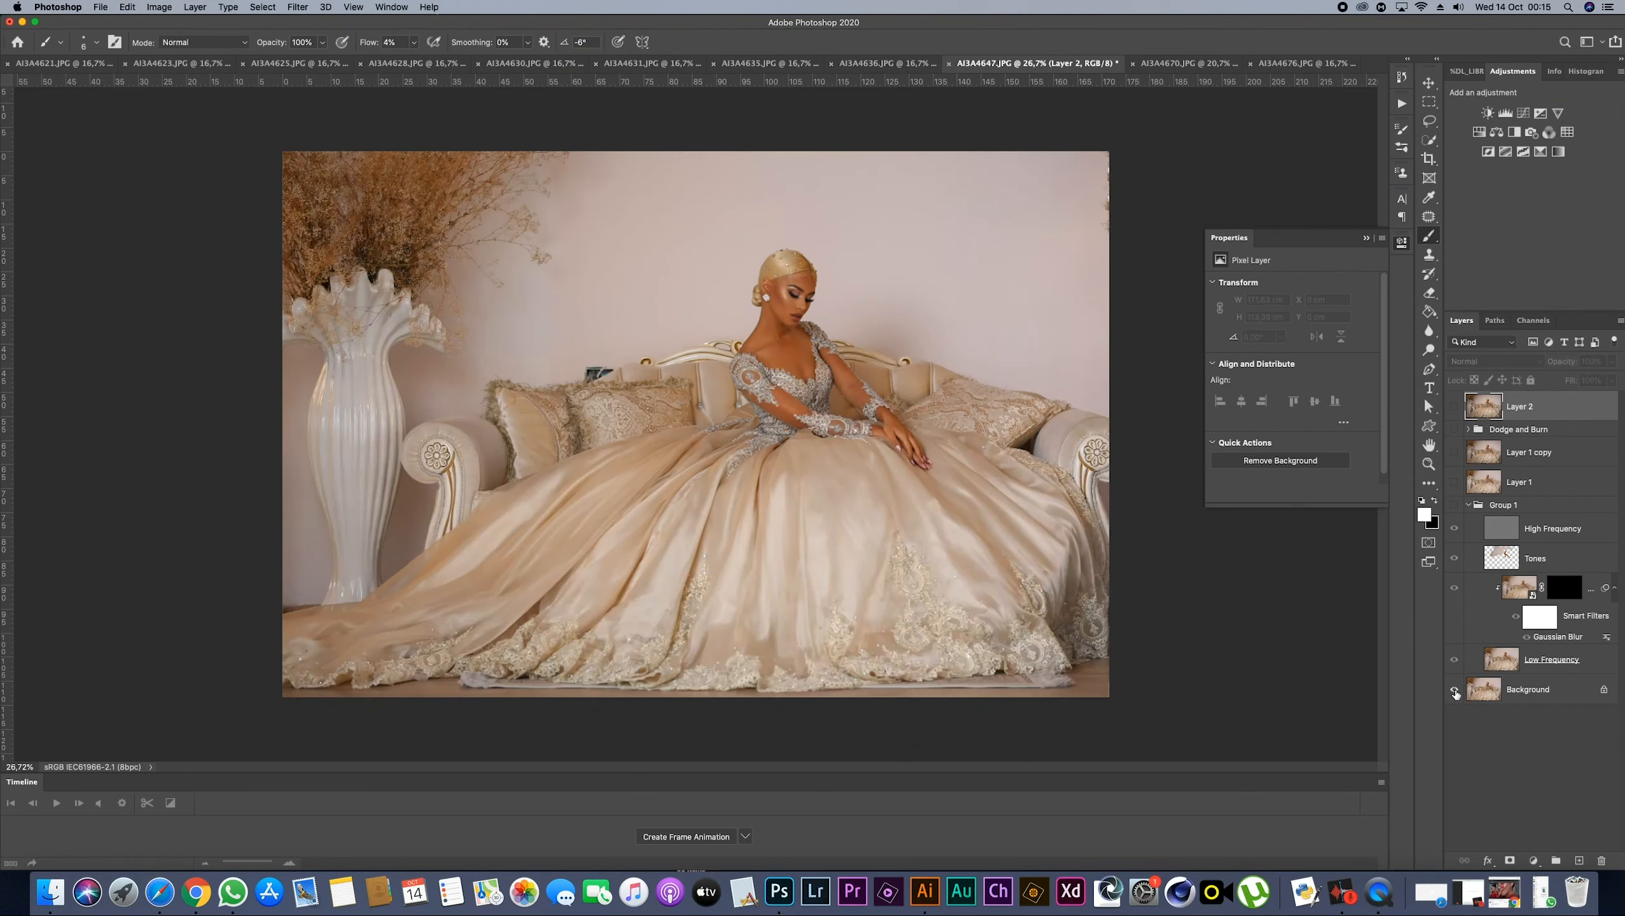
pyautogui.keyDown('alt'); pyautogui.click(1454, 690); pyautogui.keyUp('alt')
pyautogui.keyDown('alt'); pyautogui.click(1454, 691); pyautogui.keyUp('alt')
pyautogui.keyDown('alt'); pyautogui.click(1454, 691); pyautogui.keyUp('alt')
pyautogui.keyDown('alt'); pyautogui.click(1455, 690); pyautogui.keyUp('alt')
pyautogui.keyDown('alt'); pyautogui.click(1455, 690); pyautogui.keyUp('alt')
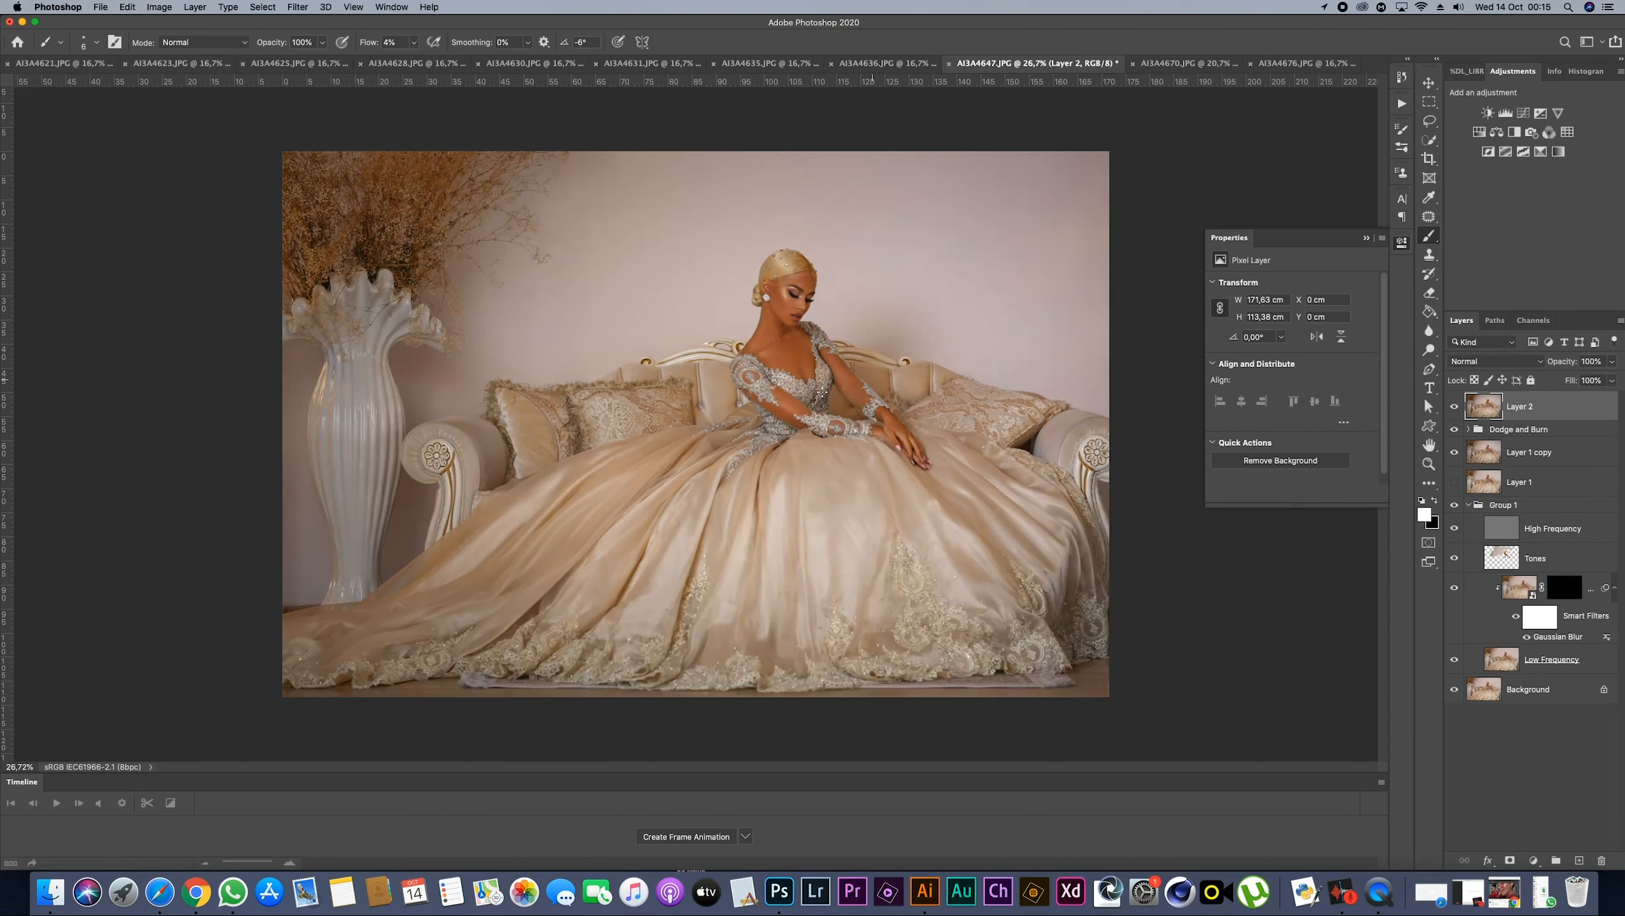
# Compare the image with and without Layer 2, the Dodge and Burn group and Layer 1 copy, leaving them hidden
pyautogui.click(1455, 407)
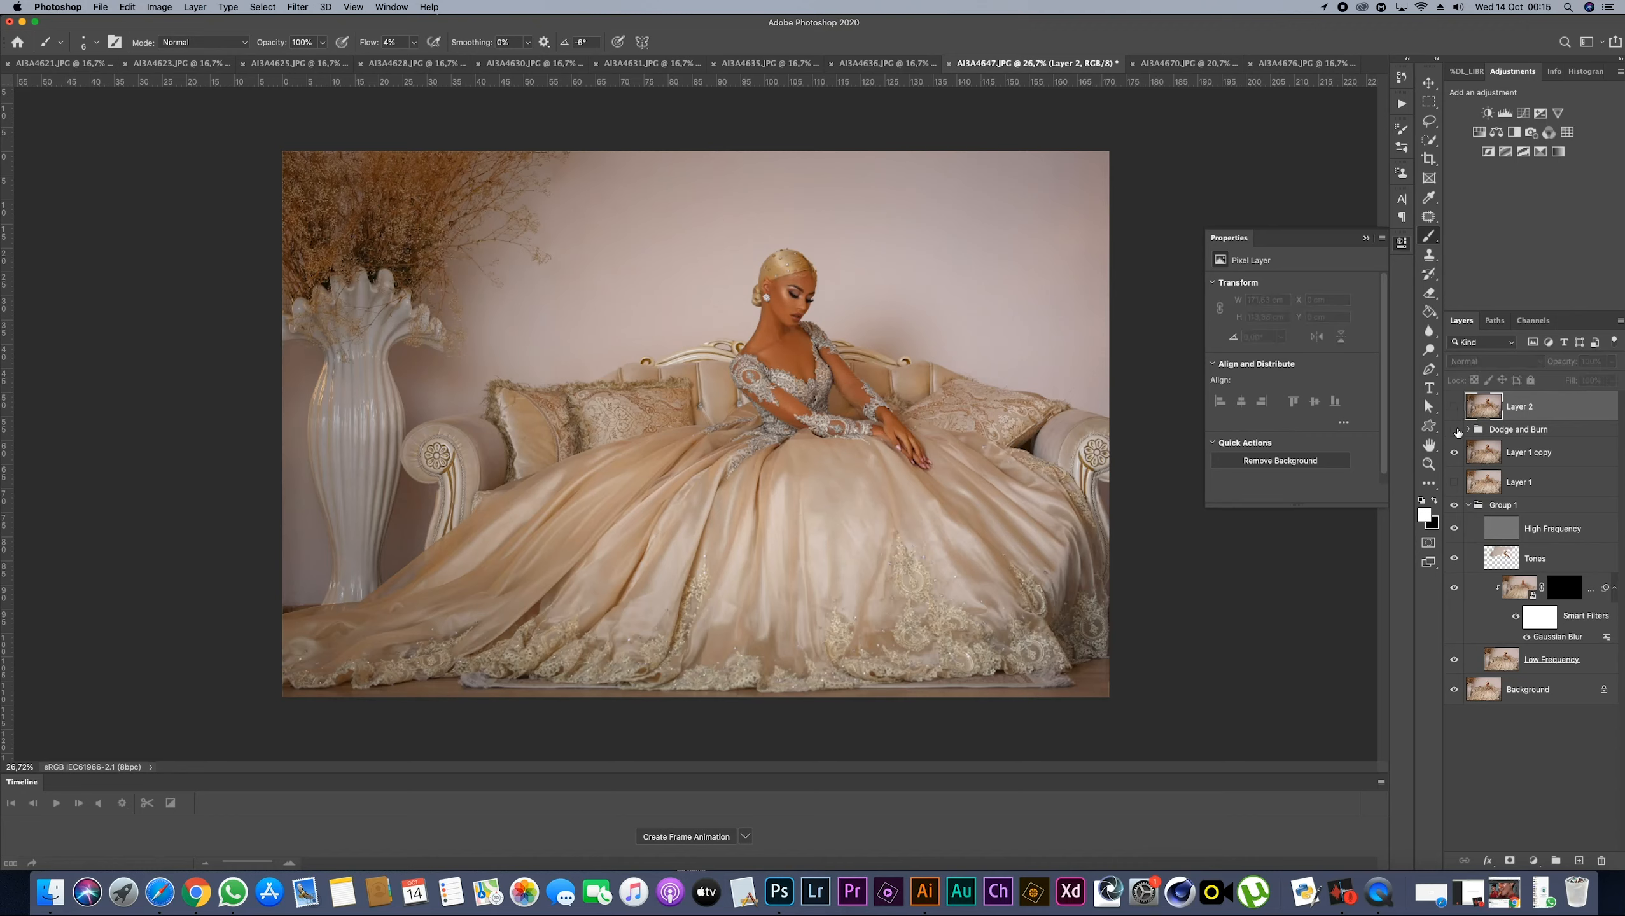
pyautogui.click(1455, 430)
pyautogui.click(1454, 406)
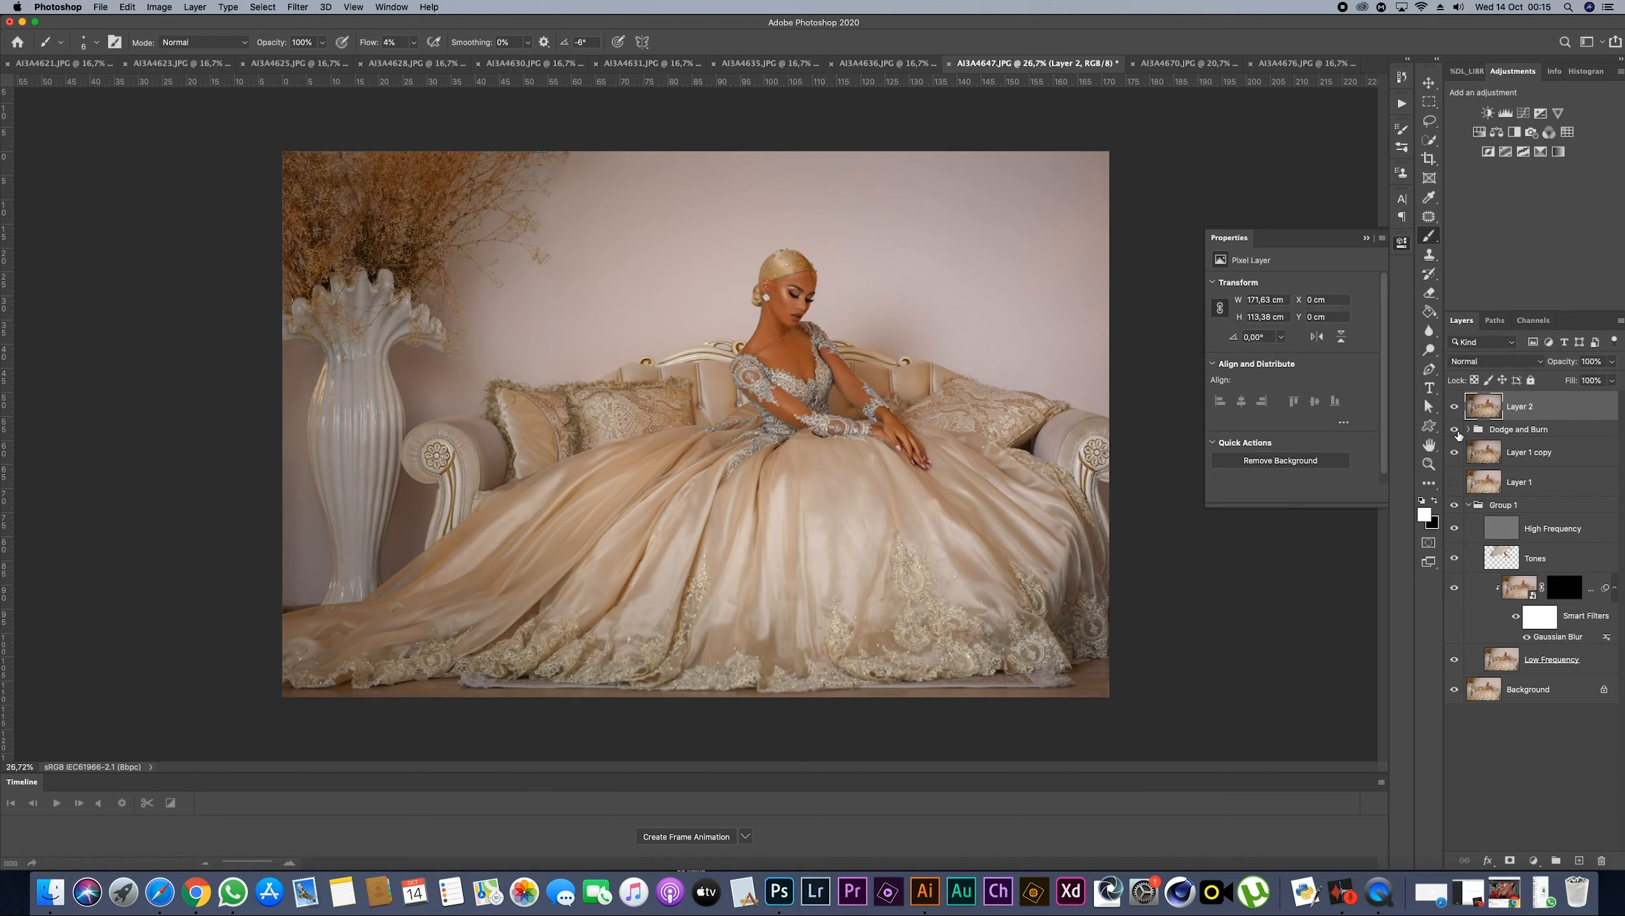
pyautogui.click(1455, 430)
pyautogui.click(1455, 430)
pyautogui.click(1456, 411)
pyautogui.click(1455, 457)
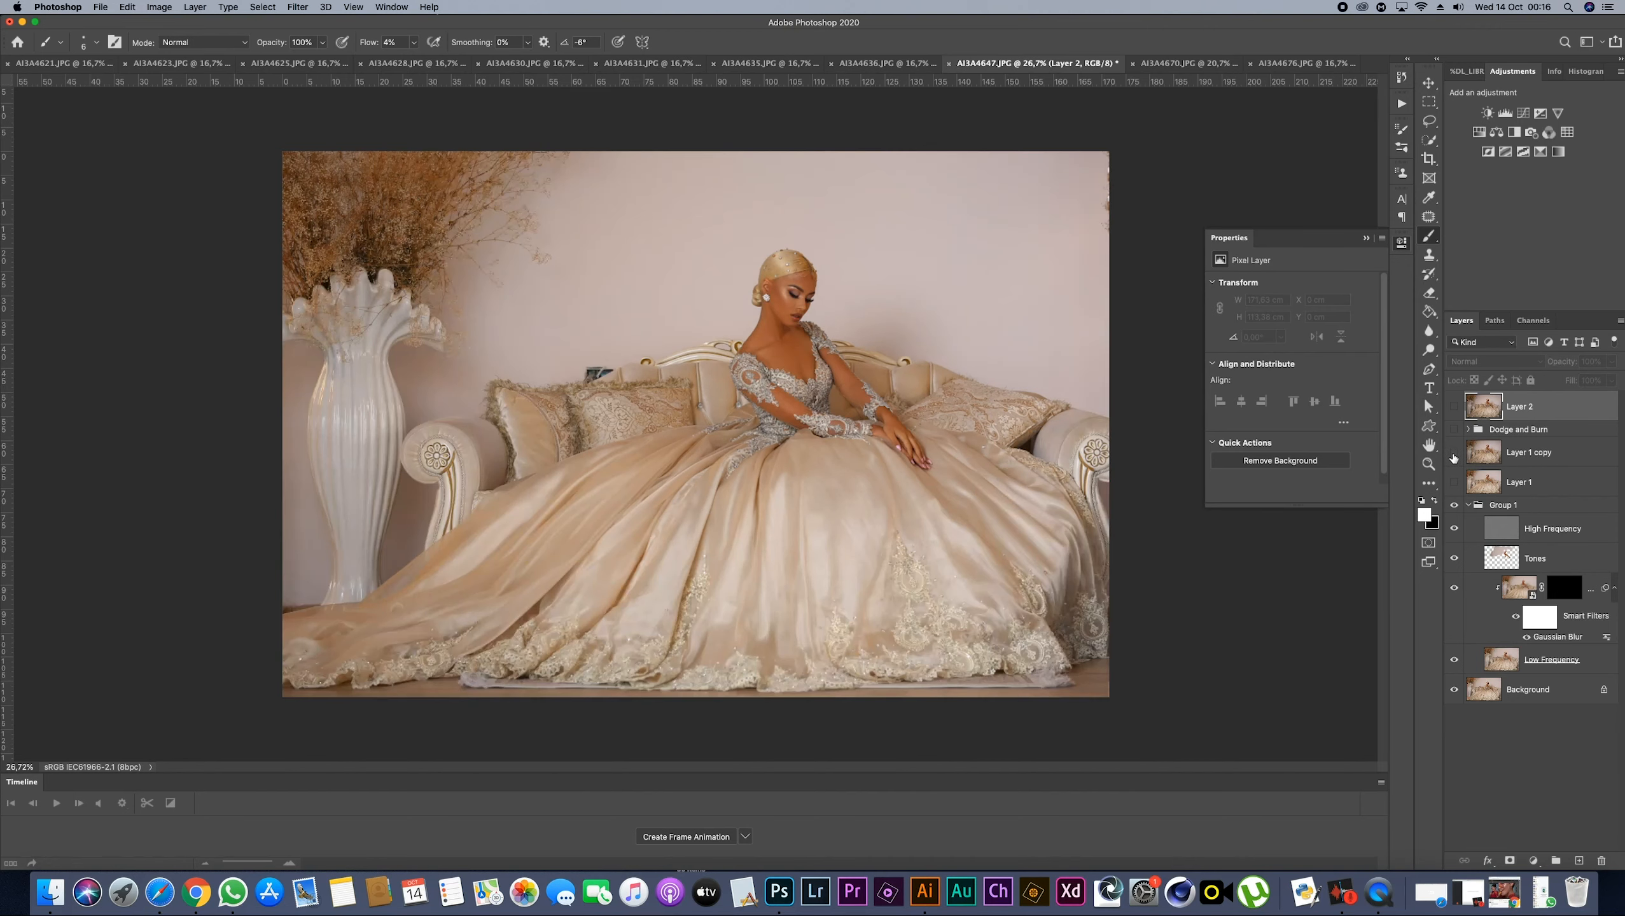
pyautogui.click(1455, 458)
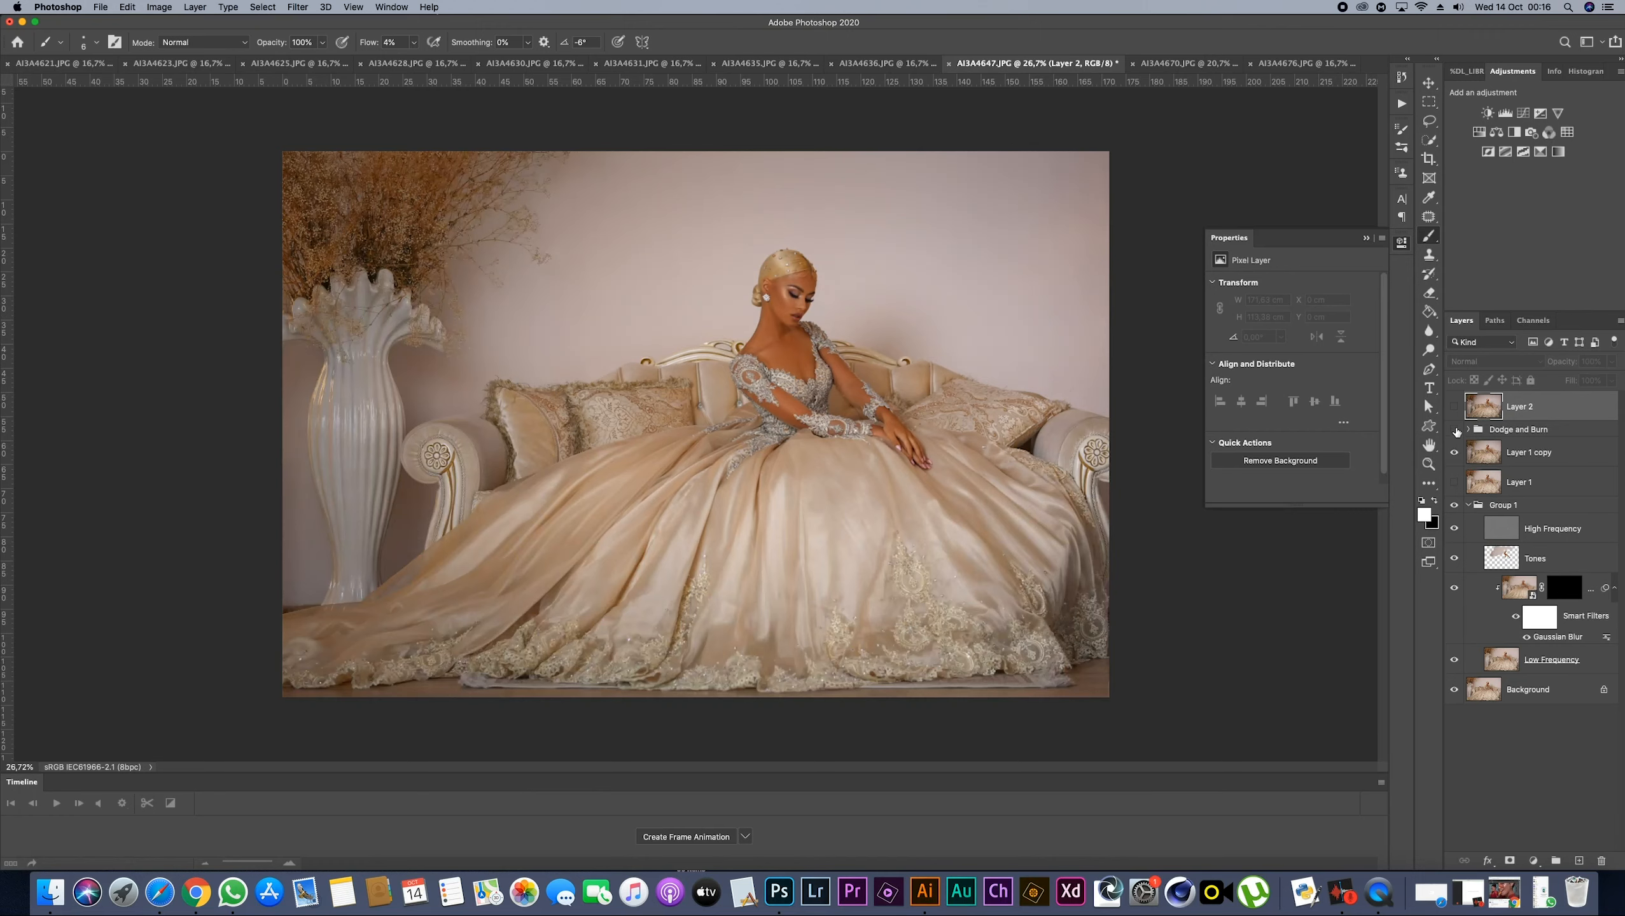
pyautogui.click(1454, 453)
# Compare the portrait with and without the frequency separation in Group 1, and examine the whole image
pyautogui.click(1454, 506)
pyautogui.click(1454, 506)
pyautogui.click(1454, 506)
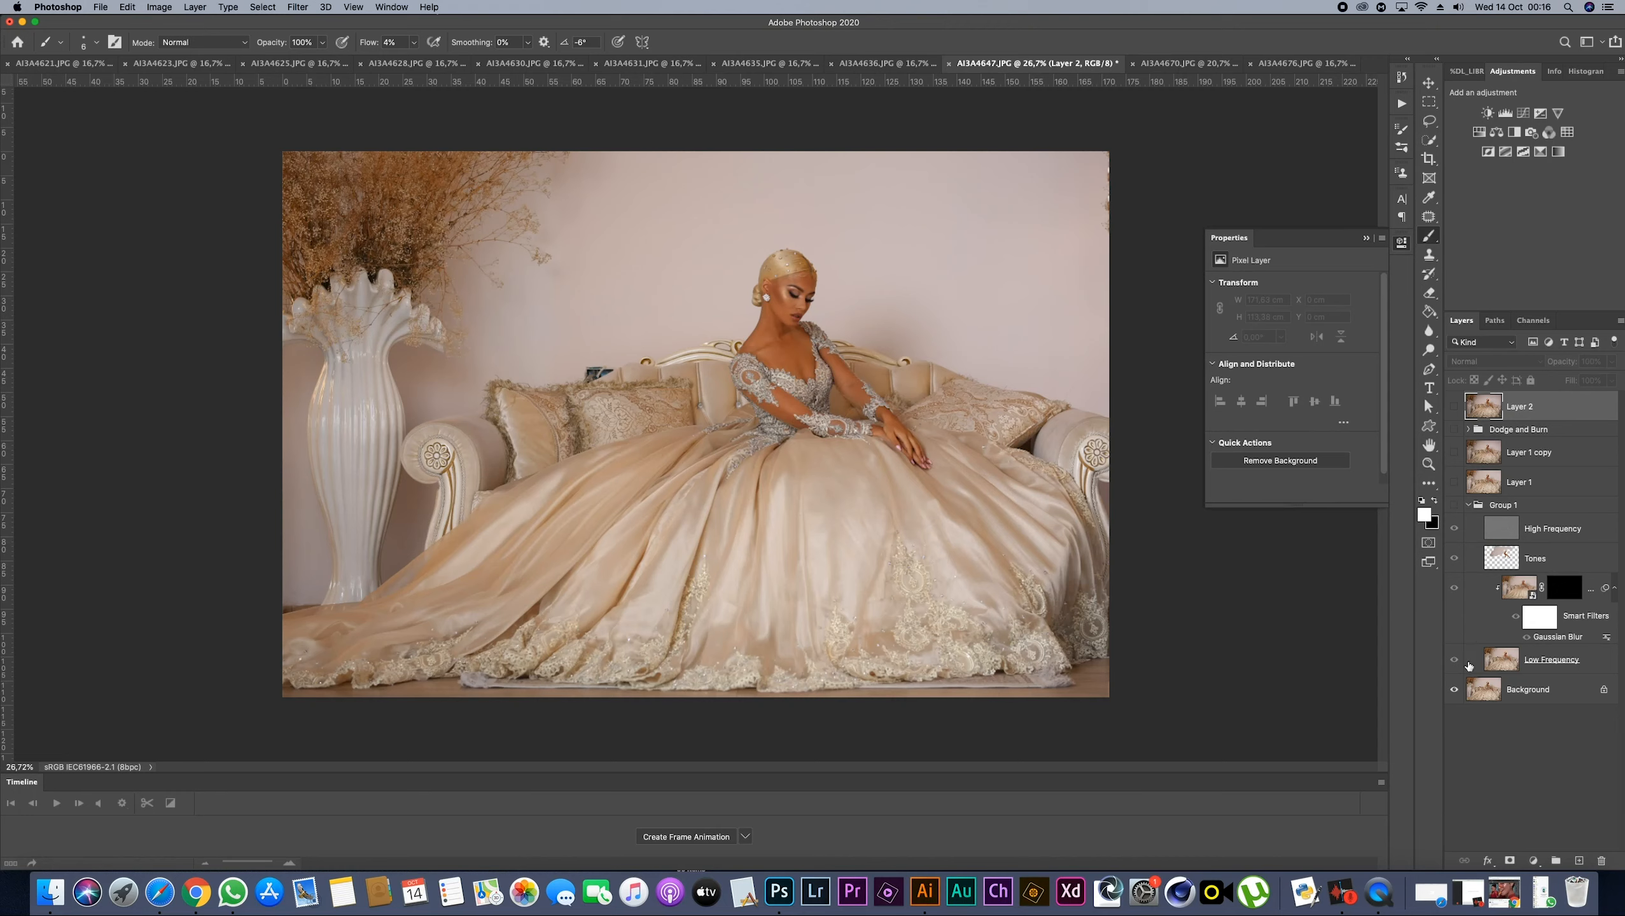
pyautogui.click(1455, 507)
pyautogui.click(1455, 507)
pyautogui.click(1455, 507)
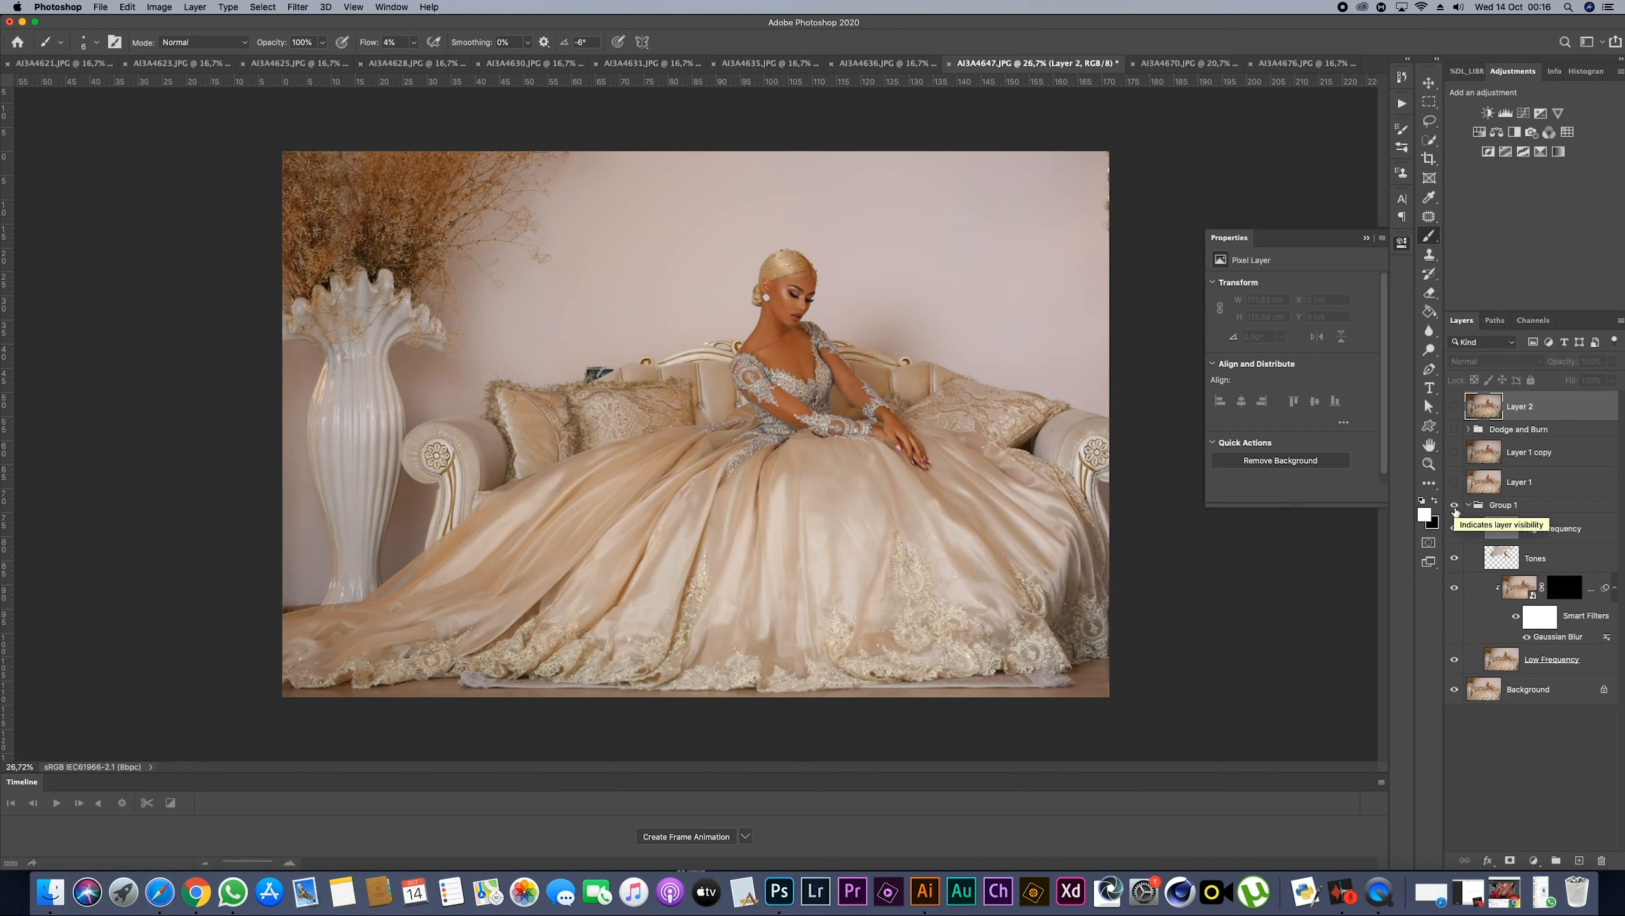
pyautogui.click(1455, 507)
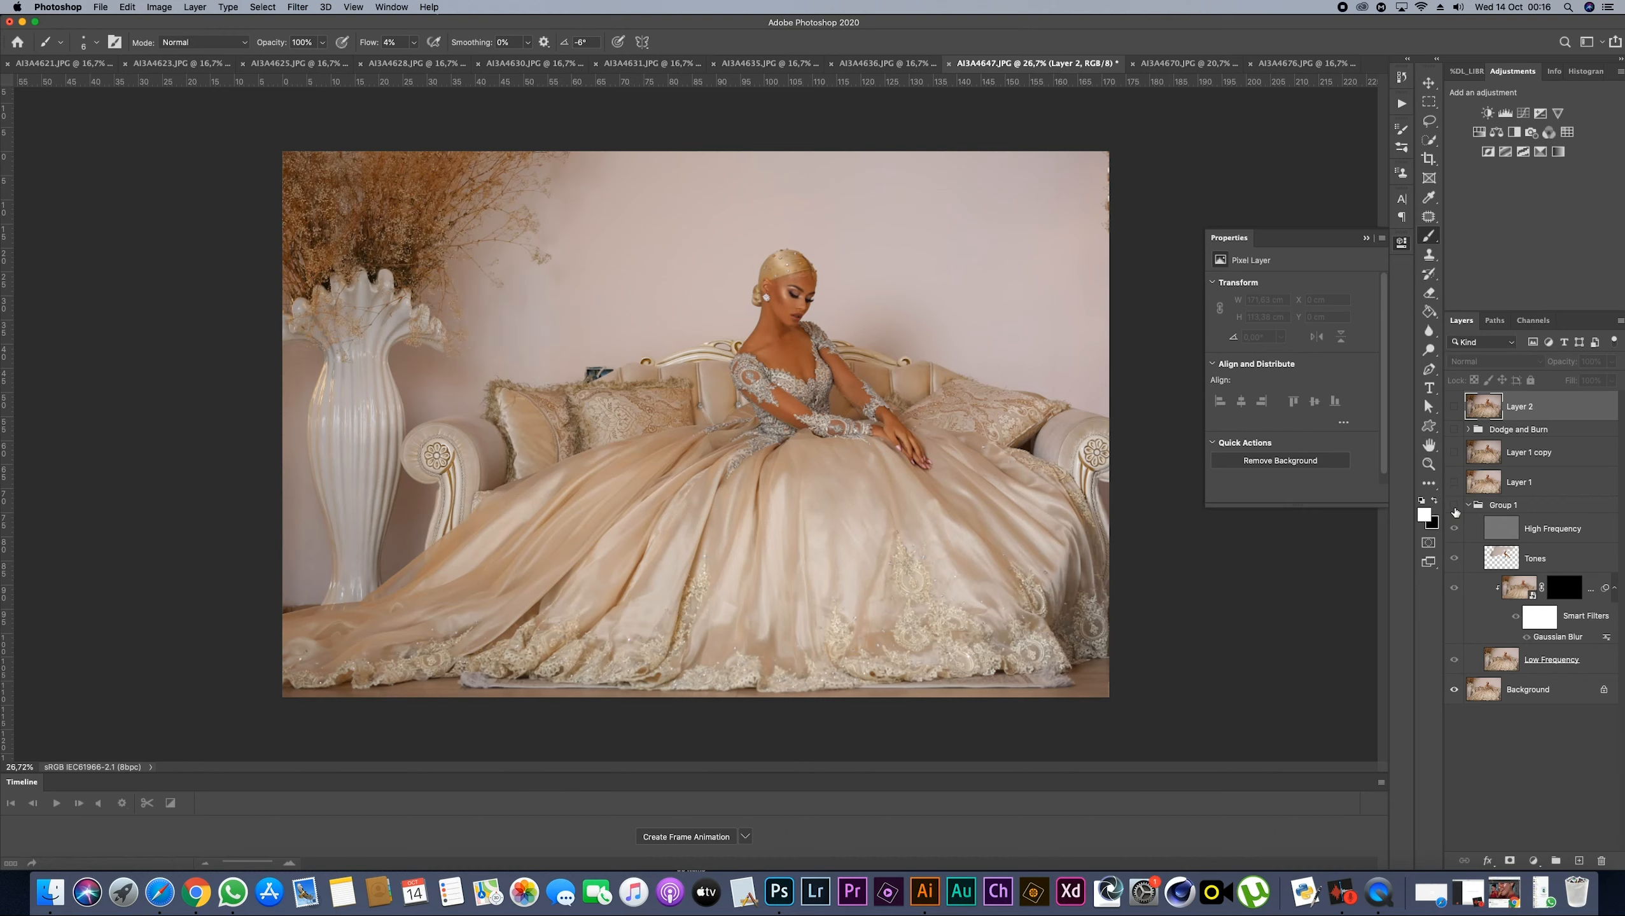
pyautogui.click(1455, 507)
pyautogui.click(1455, 507)
pyautogui.click(1455, 506)
pyautogui.click(1455, 506)
pyautogui.click(1455, 506)
pyautogui.click(1456, 506)
pyautogui.scroll(-2, 568, 268)
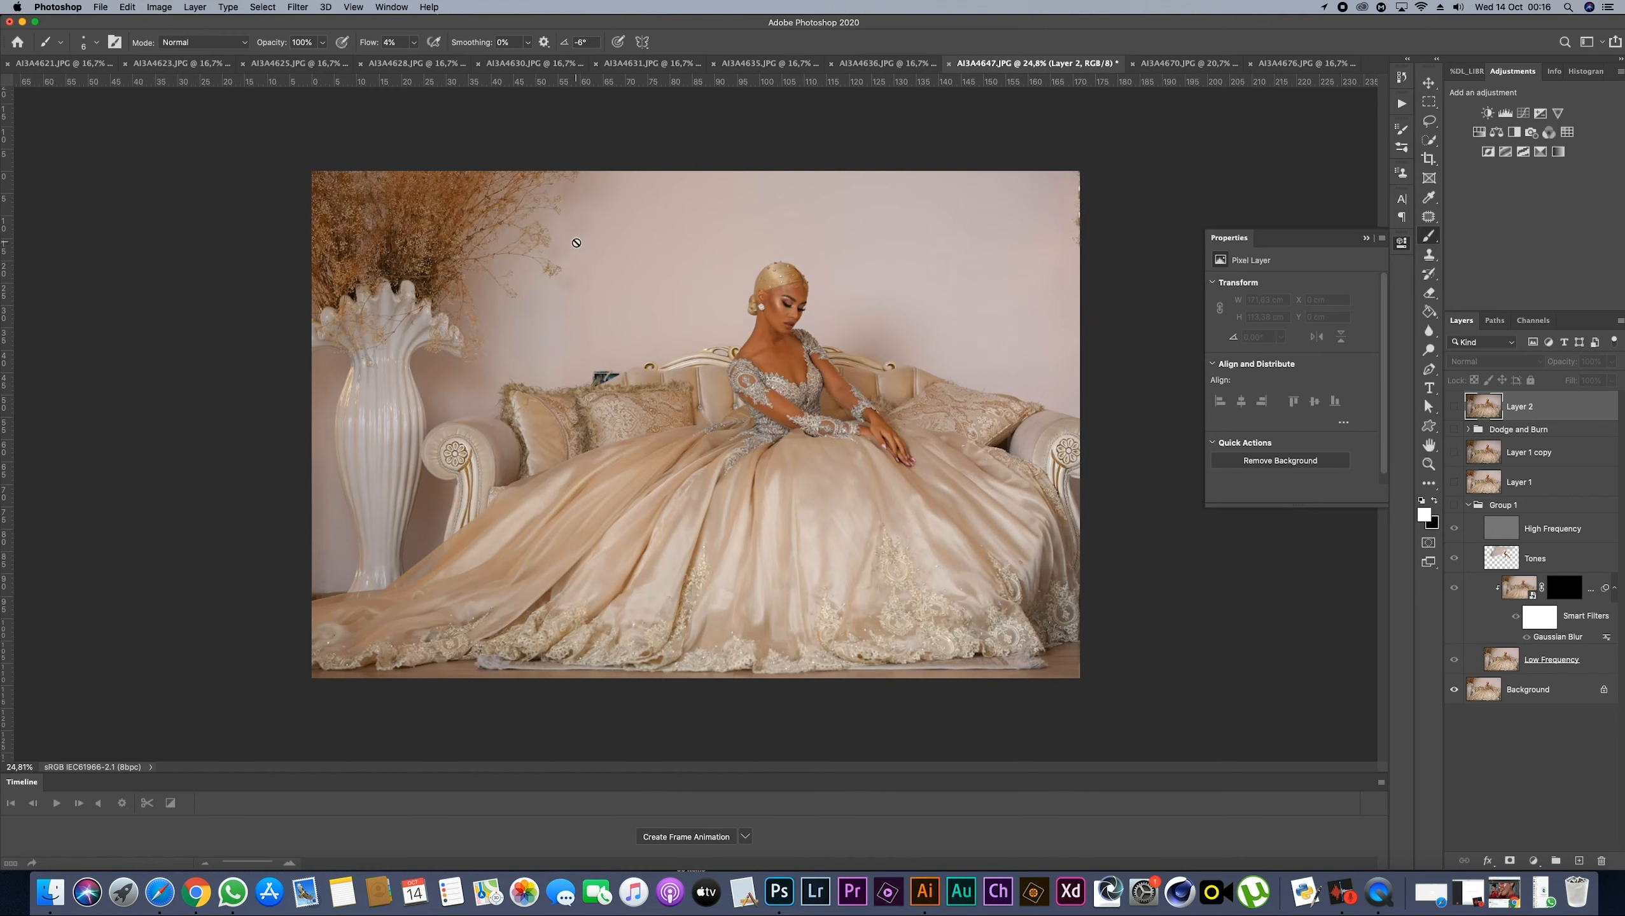
# Show Group 1 and compare the image with Layer 1 hidden and shown, leaving both visible
pyautogui.click(1455, 507)
pyautogui.click(1455, 482)
pyautogui.click(1455, 483)
pyautogui.click(1455, 483)
pyautogui.click(1455, 483)
pyautogui.click(1454, 485)
# Compare the image's tones with Layer 1 copy hidden and shown, leaving the layer visible
pyautogui.click(1455, 453)
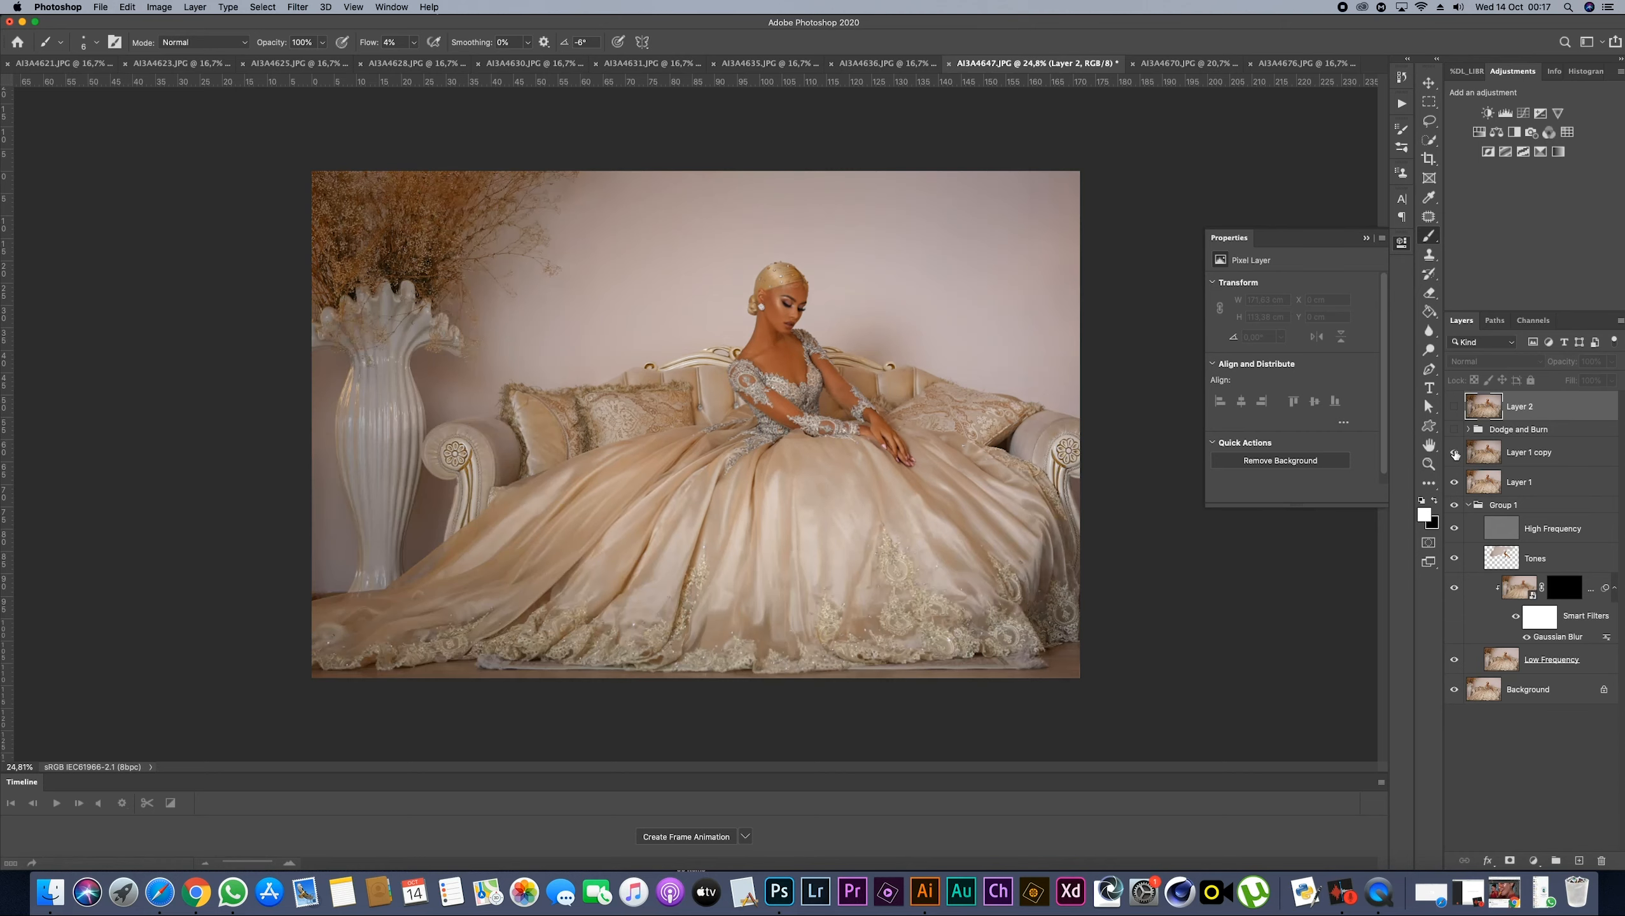
pyautogui.click(1454, 453)
pyautogui.click(1455, 453)
pyautogui.click(1455, 453)
pyautogui.click(1455, 453)
pyautogui.click(1454, 455)
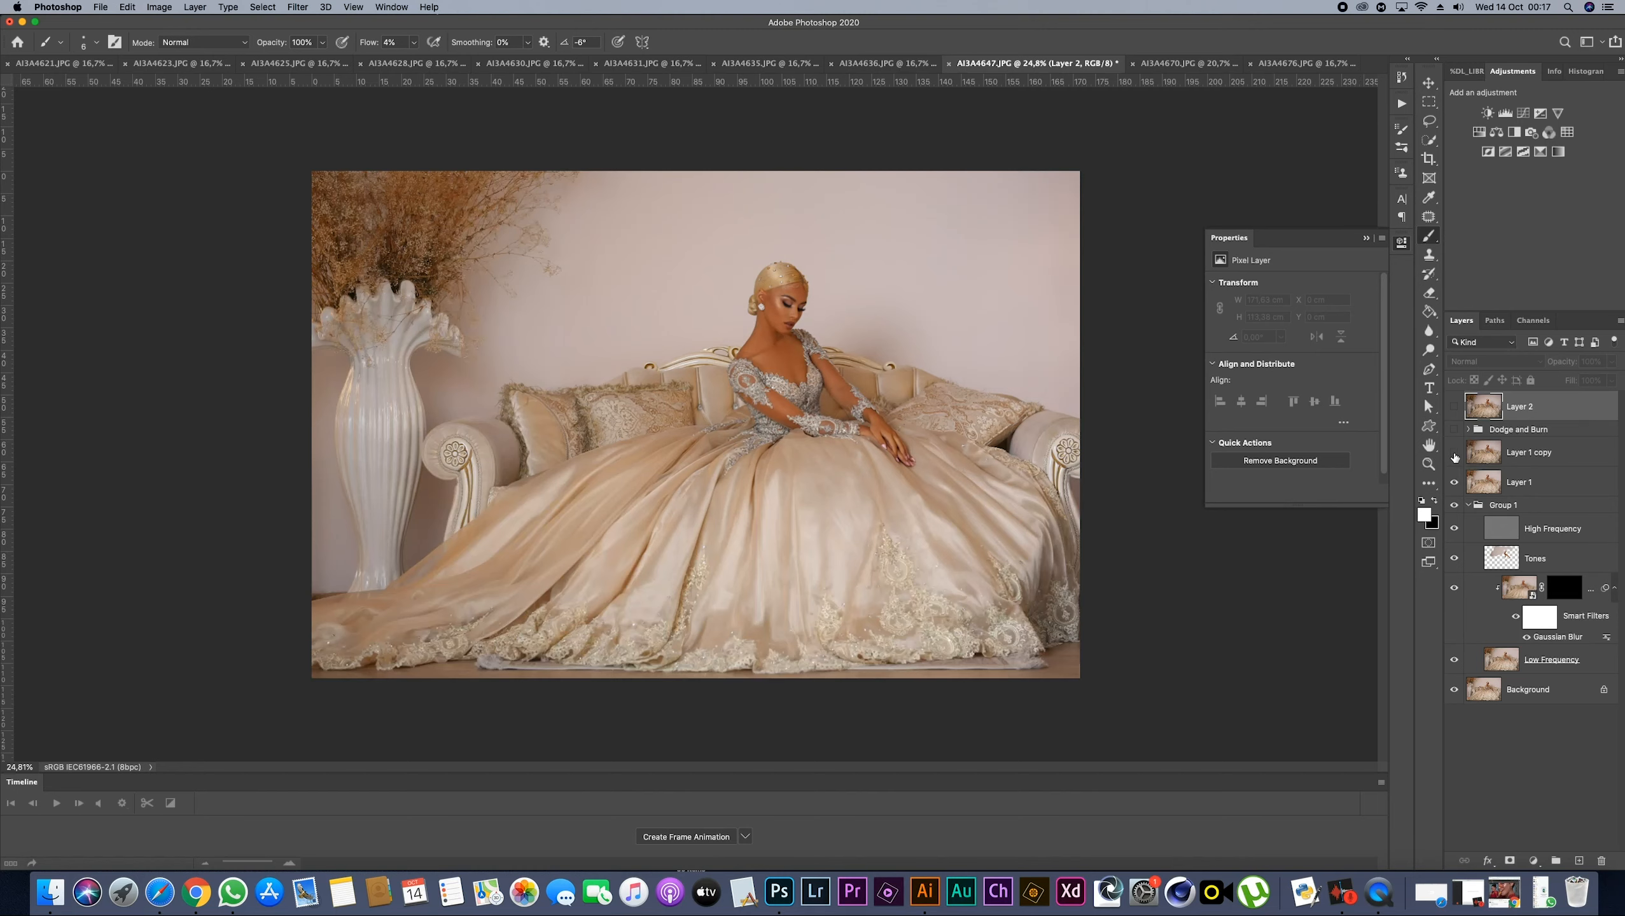
pyautogui.click(1455, 454)
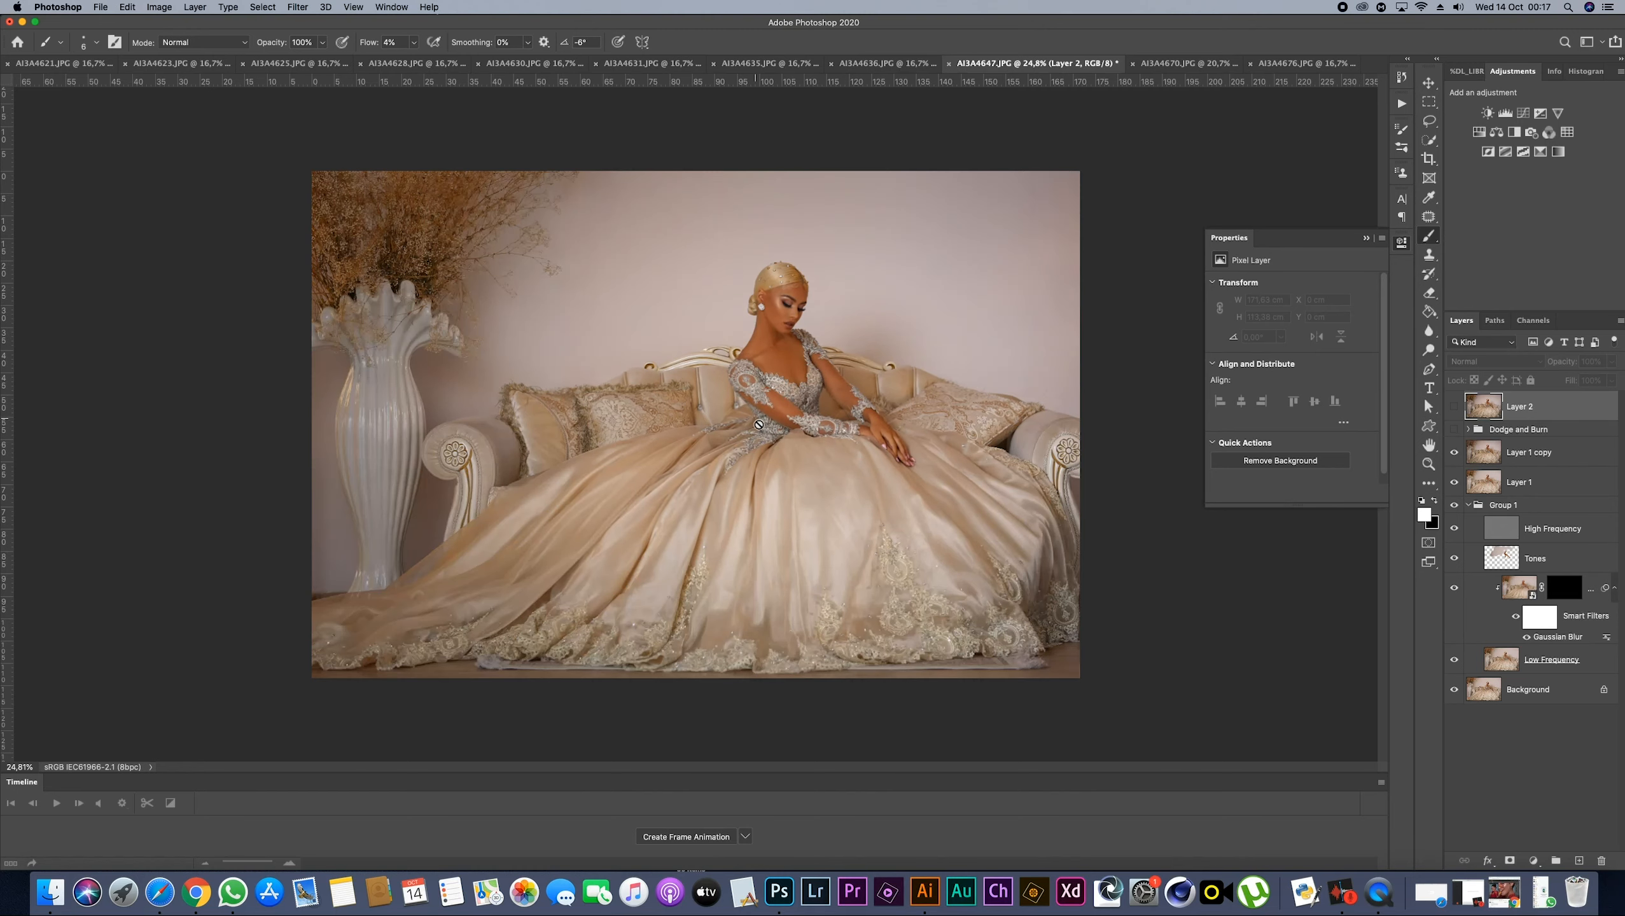
pyautogui.click(1455, 455)
pyautogui.click(1455, 454)
# Expand and show the Dodge and Burn group, show Layer 2, and examine the grain and skin texture around the neckline
pyautogui.click(1456, 430)
pyautogui.click(1470, 430)
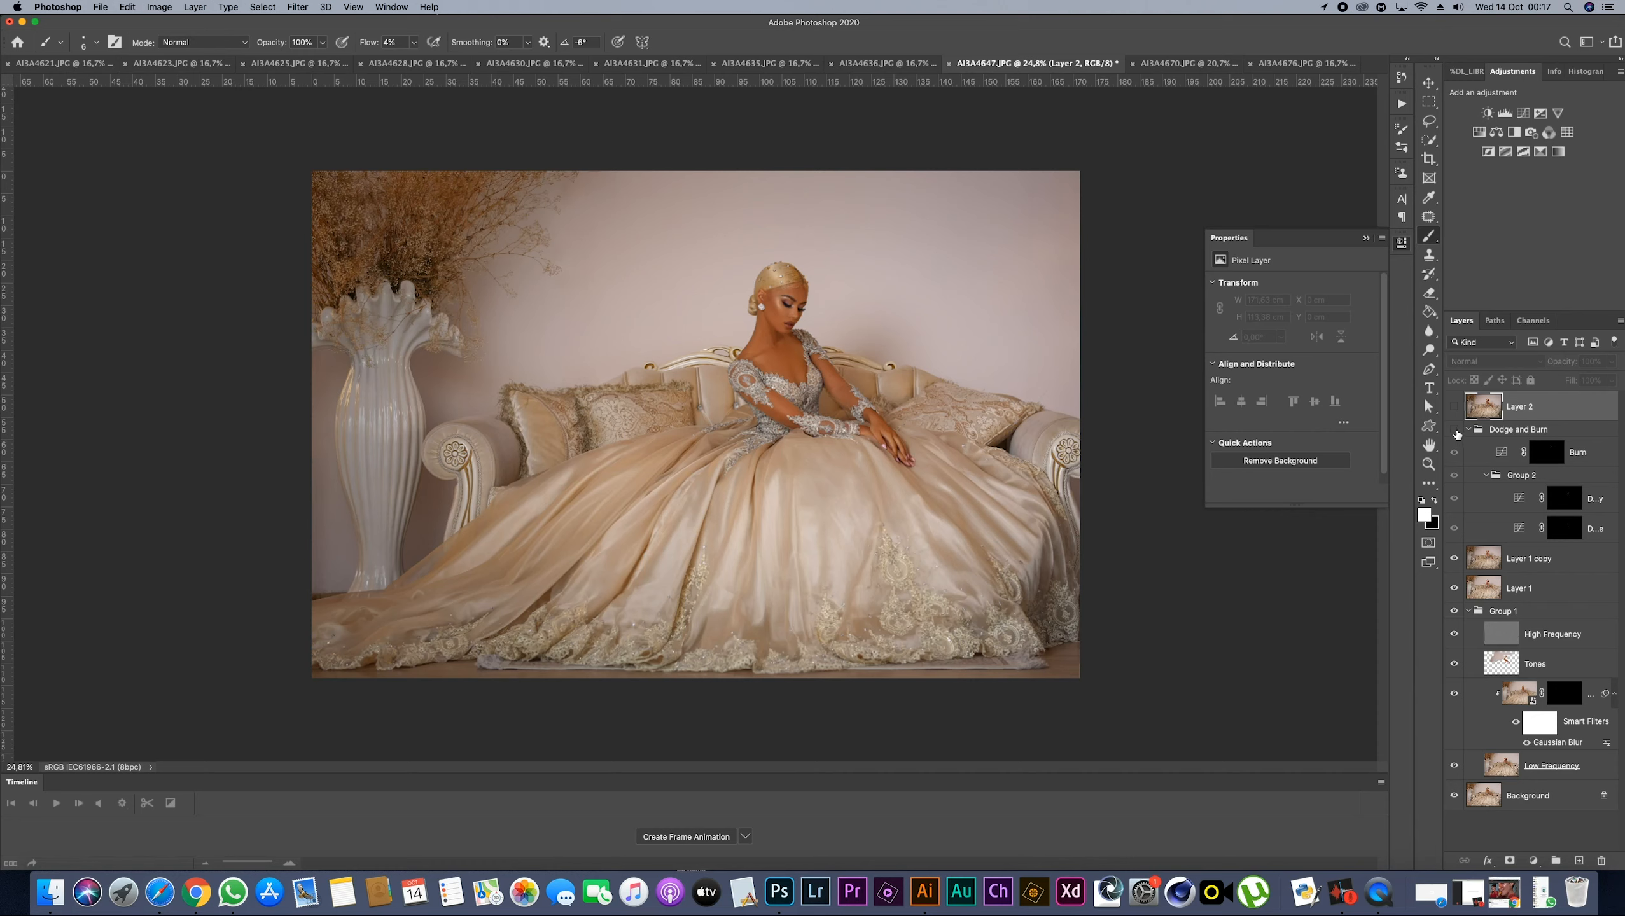
pyautogui.click(1455, 407)
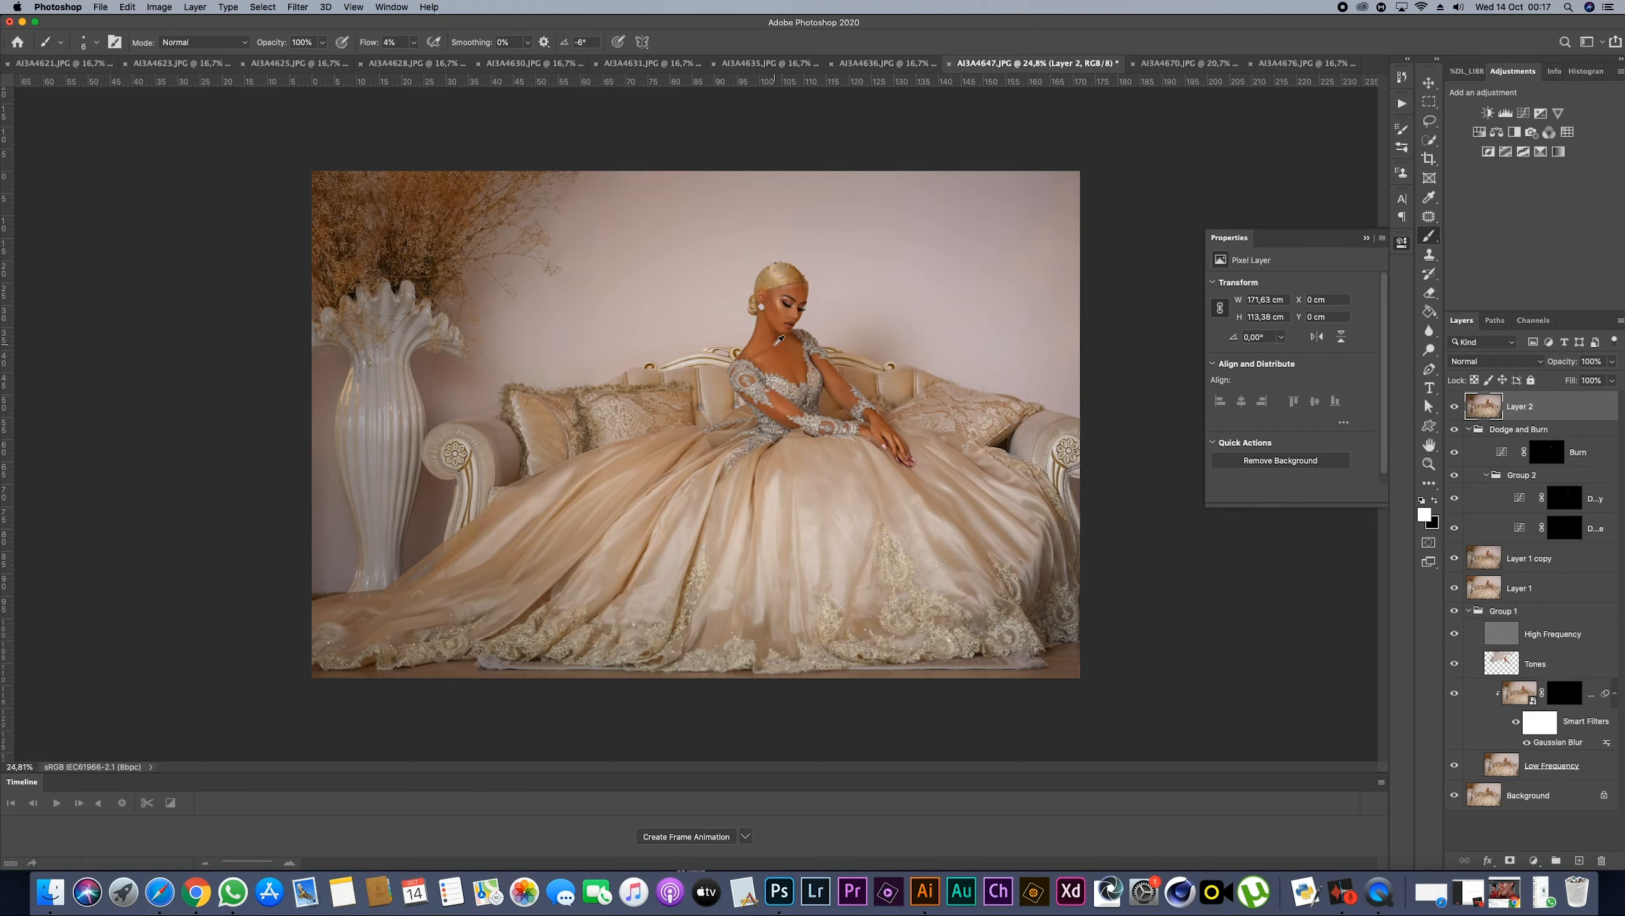
pyautogui.scroll(10, 779, 340)
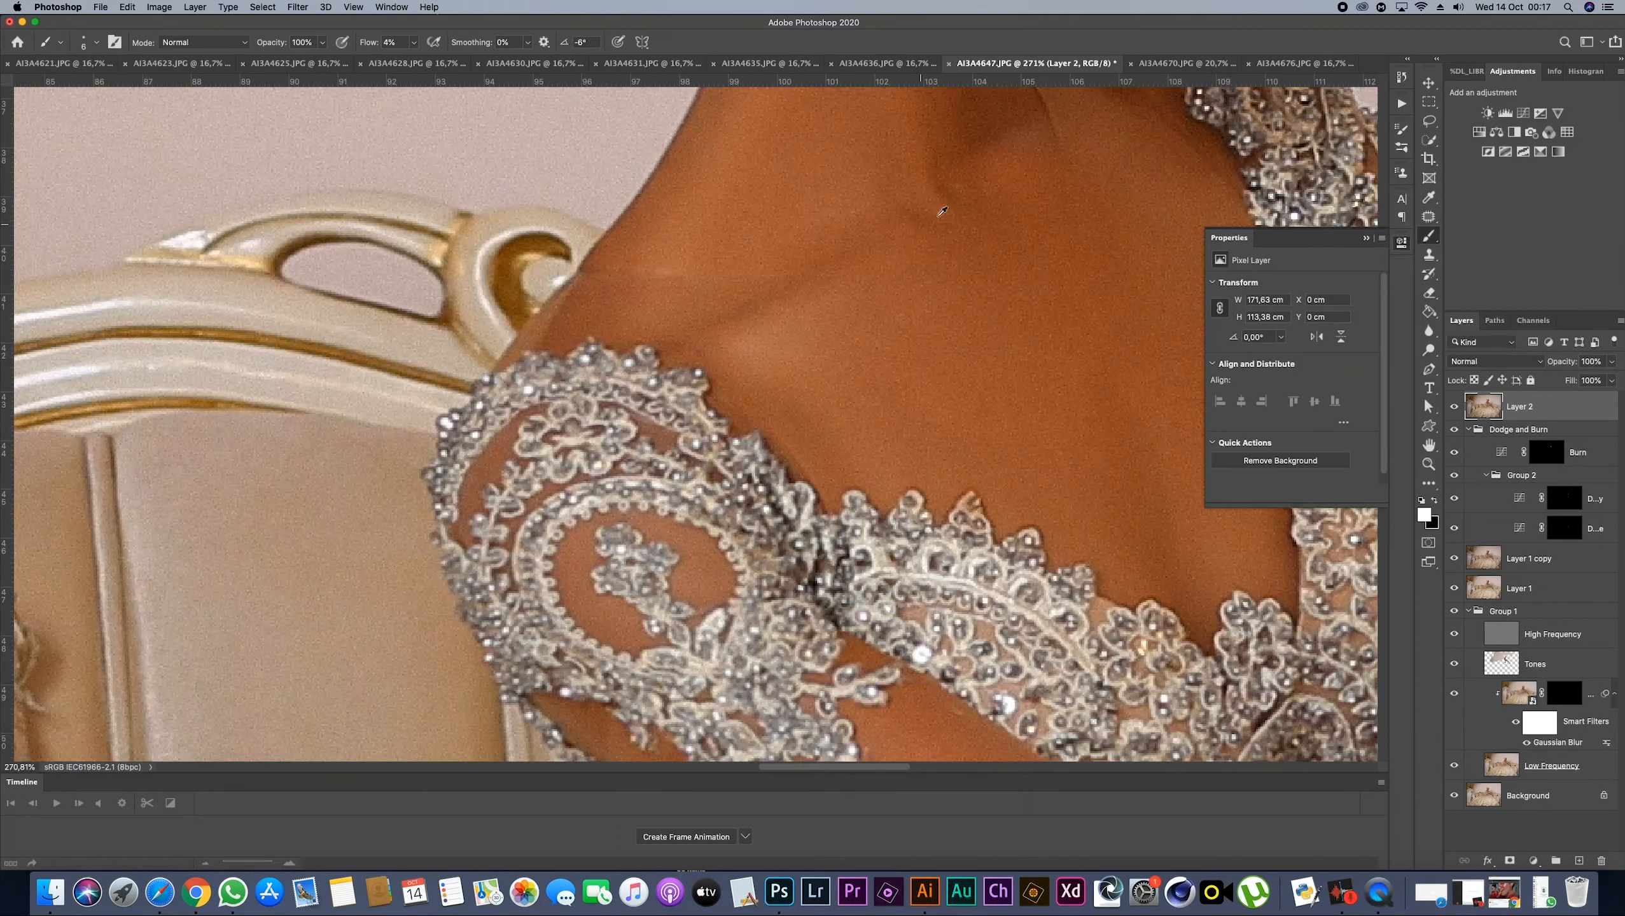
pyautogui.scroll(-5, 1004, 334)
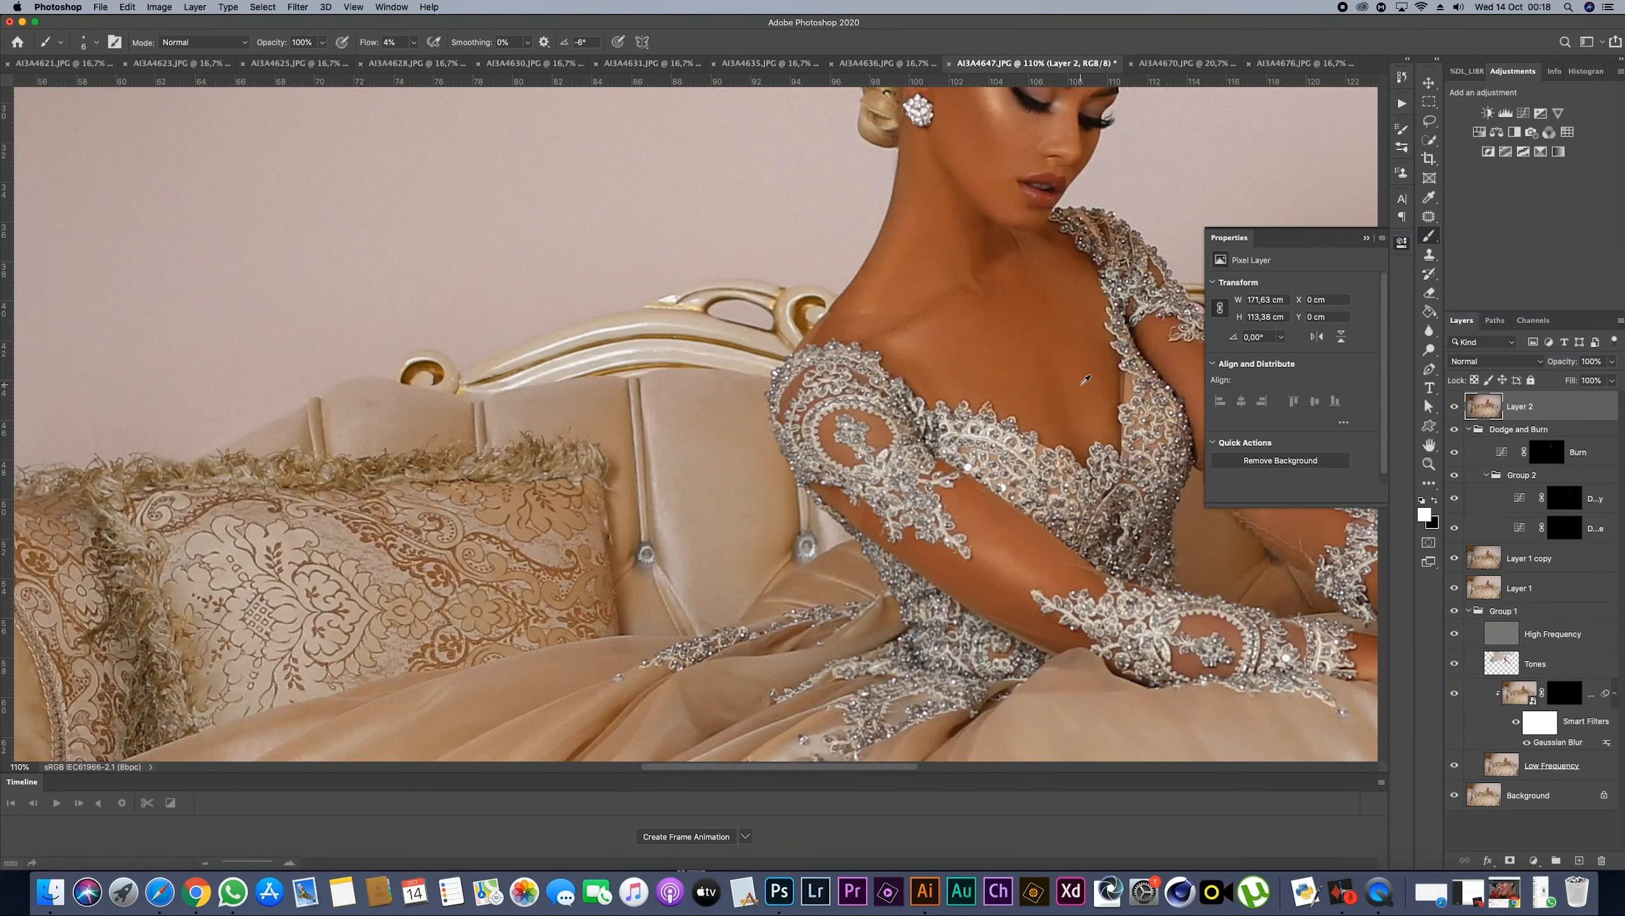
pyautogui.scroll(-1, 1085, 380)
pyautogui.scroll(-2, 1071, 379)
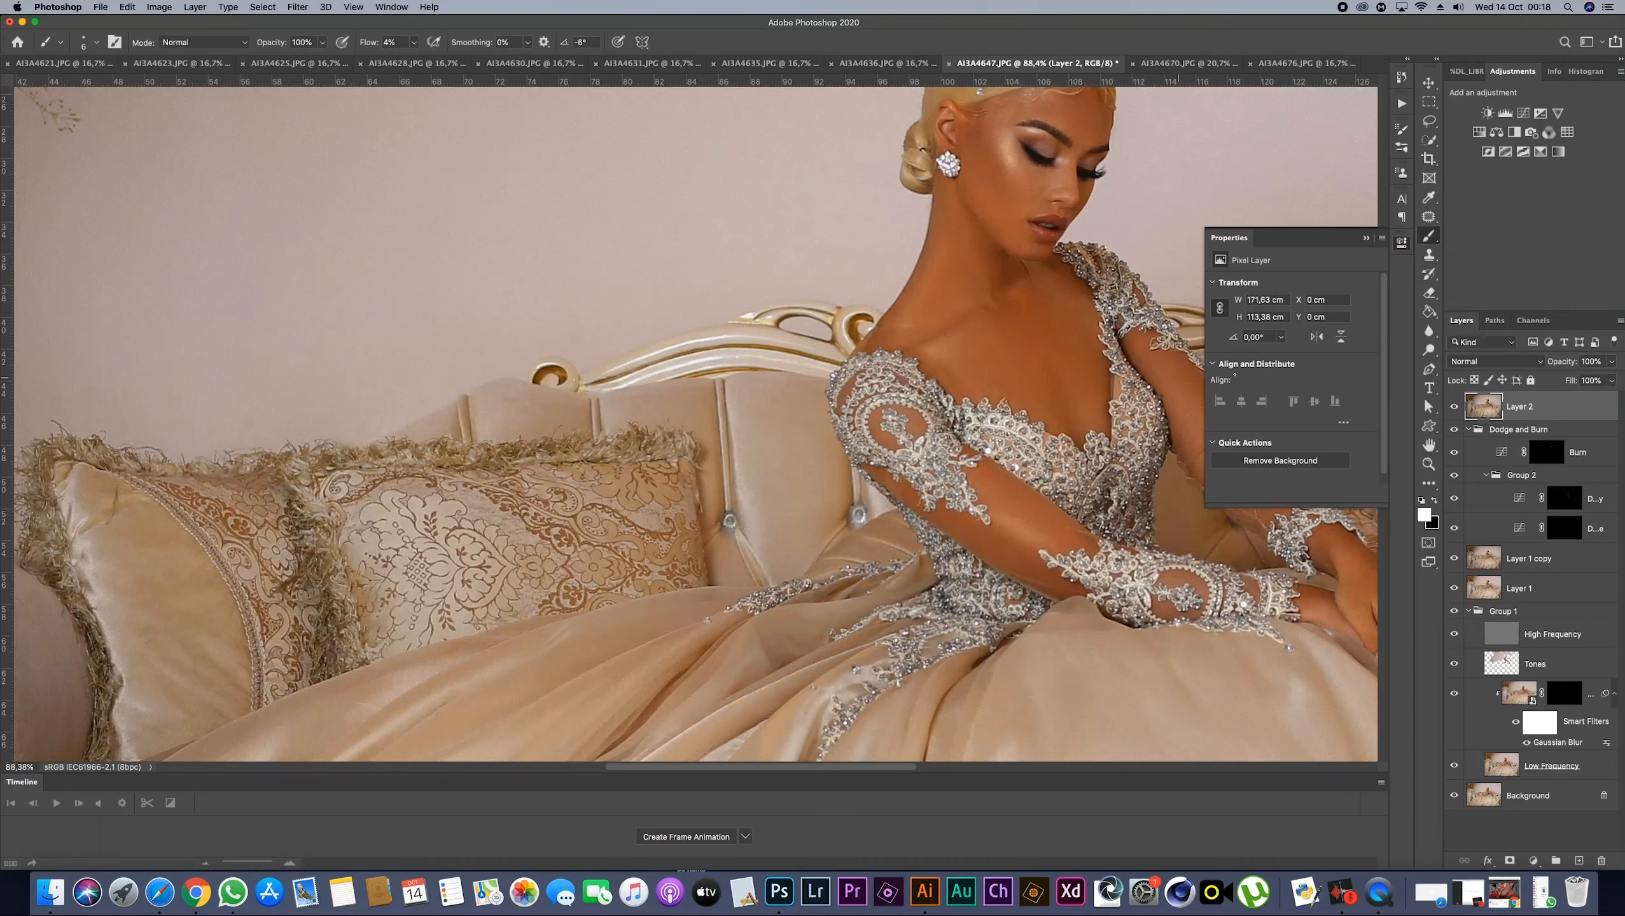
# Add a white layer mask to Layer 2
pyautogui.click(1510, 860)
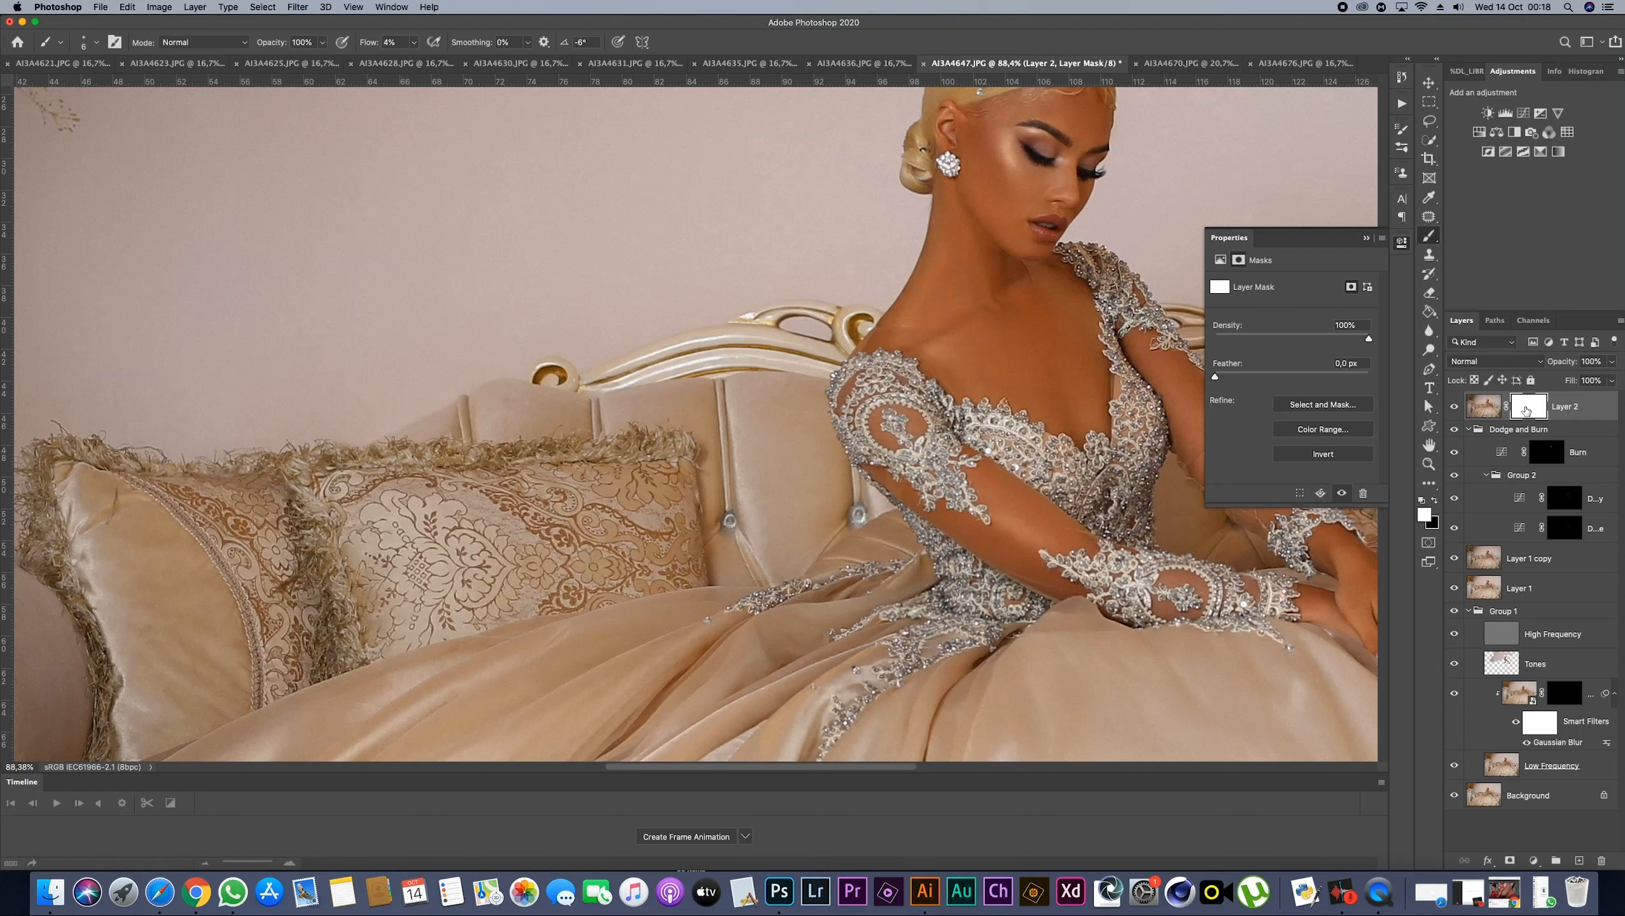
# Invert Layer 2's mask to black so the layer's grain and sharpening are hidden
pyautogui.press('i')
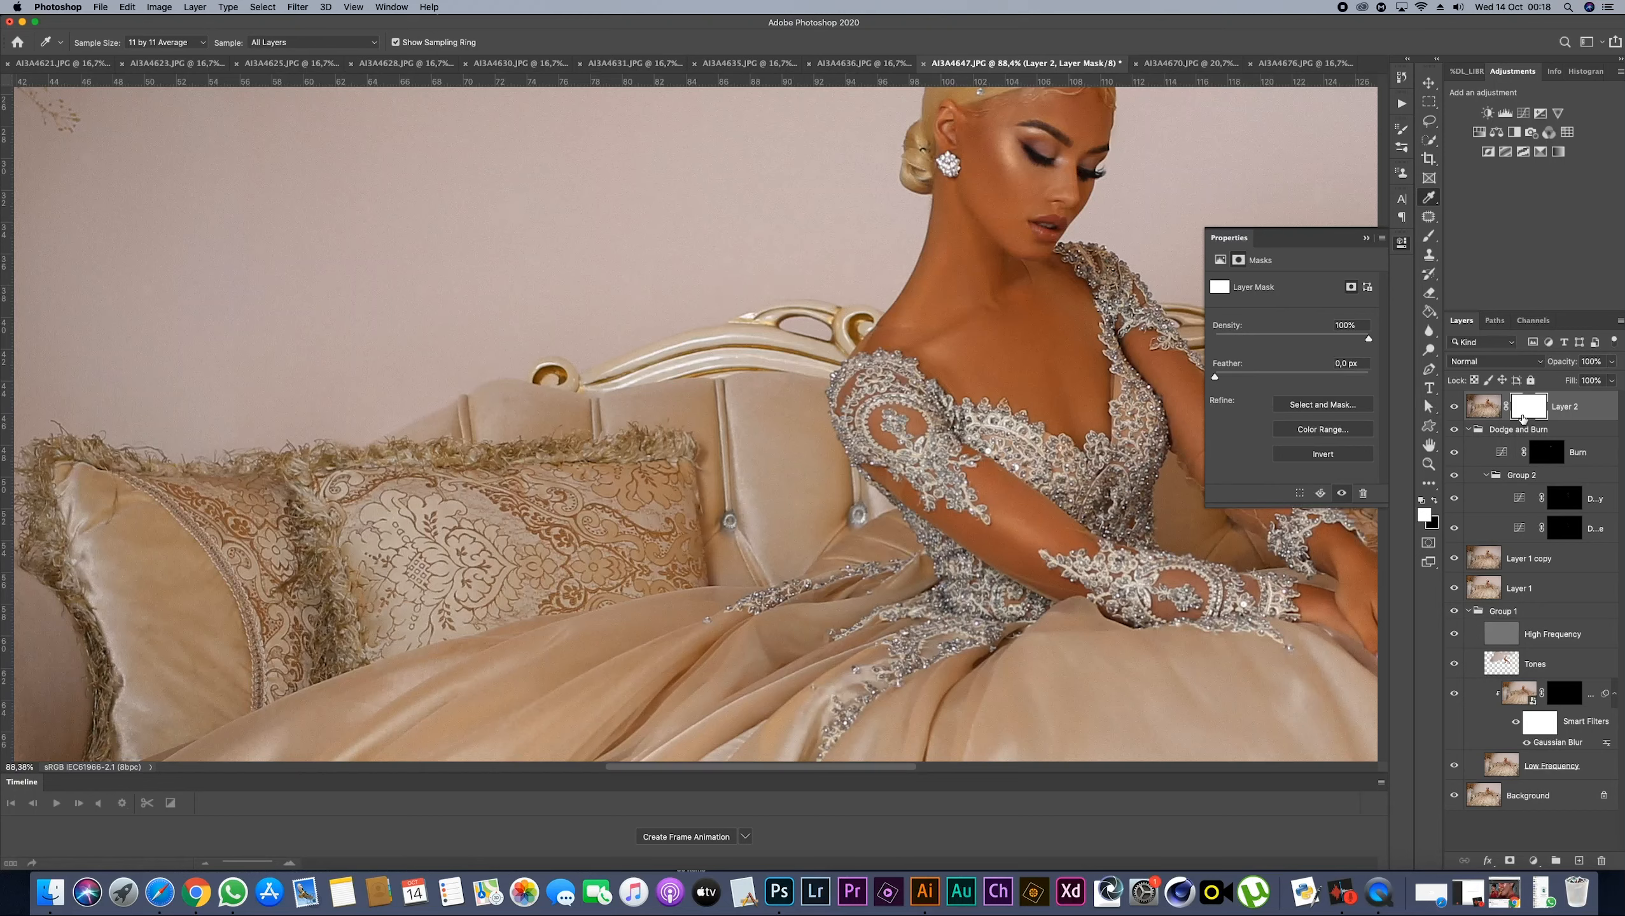
pyautogui.press('super+i')
# Paint white on Layer 2's mask over the neck, face, arms and hands with a 100 px brush at 100% flow
pyautogui.click(1431, 236)
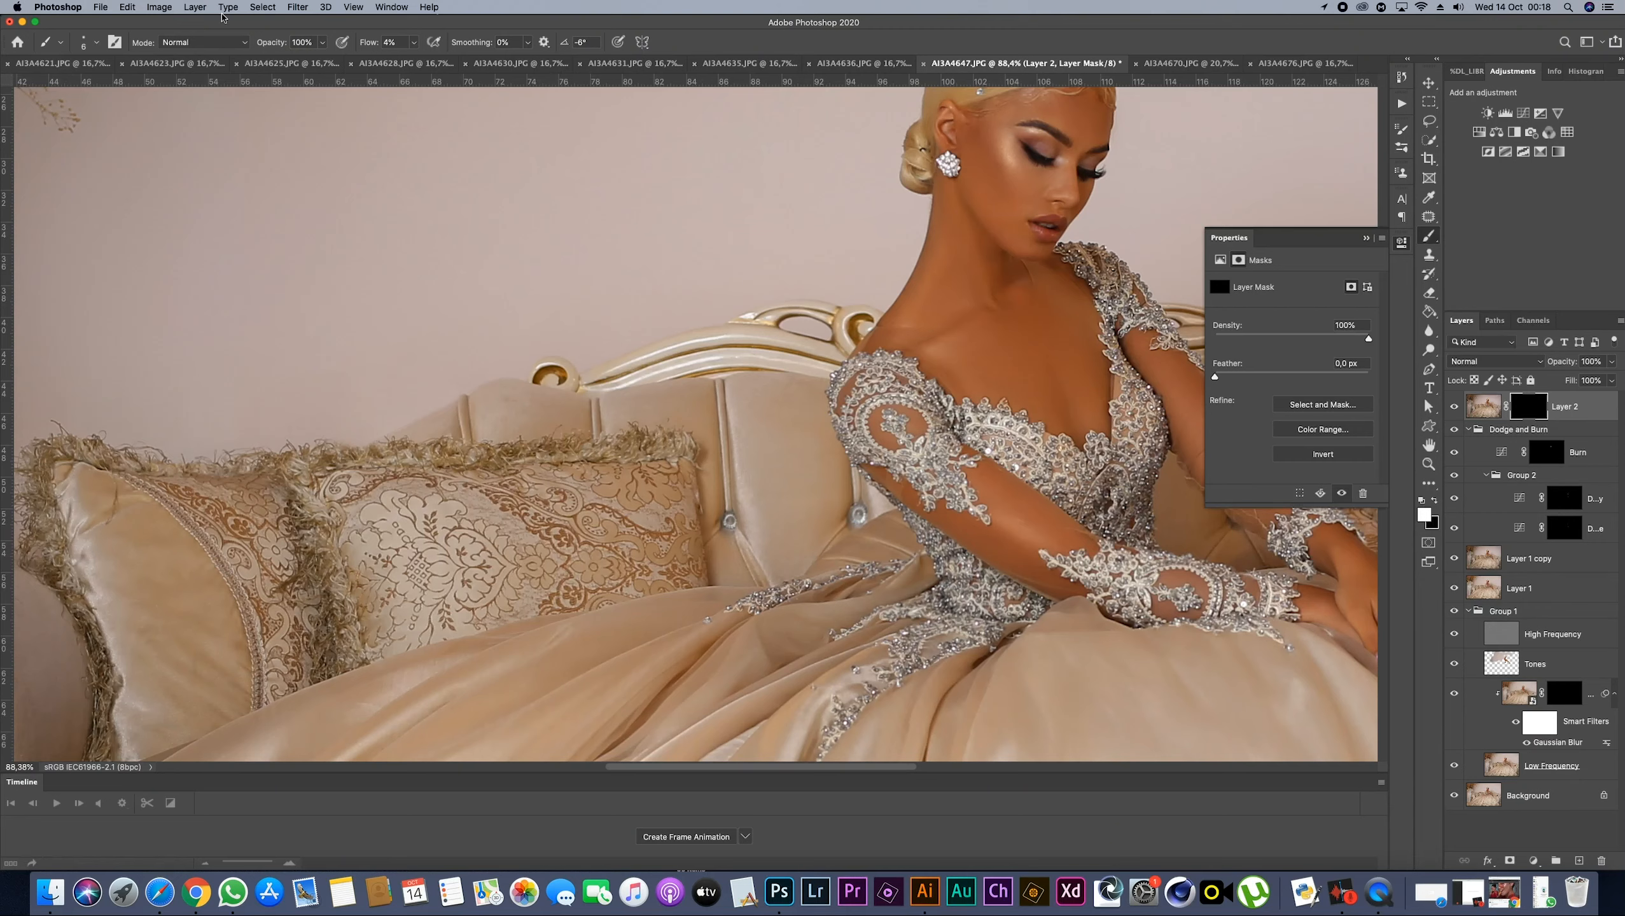
pyautogui.moveTo(375, 44); pyautogui.dragTo(705, 48)
pyautogui.press(']')
pyautogui.press(']')
pyautogui.press(']')
pyautogui.press(']')
pyautogui.press(']')
pyautogui.press(']')
pyautogui.press(']')
pyautogui.press(']')
pyautogui.press(']')
pyautogui.moveTo(945, 279)
pyautogui.mouseDown()
pyautogui.moveTo(899, 332)
pyautogui.moveTo(948, 266)
pyautogui.moveTo(990, 113)
pyautogui.moveTo(1094, 115)
pyautogui.moveTo(1018, 103)
pyautogui.moveTo(1003, 156)
pyautogui.moveTo(1071, 127)
pyautogui.moveTo(989, 202)
pyautogui.moveTo(944, 336)
pyautogui.moveTo(965, 386)
pyautogui.moveTo(972, 285)
pyautogui.moveTo(991, 279)
pyautogui.moveTo(1013, 417)
pyautogui.moveTo(1036, 266)
pyautogui.moveTo(1070, 405)
pyautogui.moveTo(1080, 322)
pyautogui.moveTo(1101, 428)
pyautogui.moveTo(1054, 275)
pyautogui.moveTo(1080, 289)
pyautogui.moveTo(1097, 401)
pyautogui.moveTo(1040, 196)
pyautogui.moveTo(1027, 233)
pyautogui.moveTo(1054, 168)
pyautogui.moveTo(1015, 110)
pyautogui.mouseUp()
pyautogui.moveTo(991, 478)
pyautogui.mouseDown()
pyautogui.moveTo(1038, 534)
pyautogui.moveTo(1111, 576)
pyautogui.moveTo(978, 552)
pyautogui.moveTo(1060, 588)
pyautogui.moveTo(969, 489)
pyautogui.moveTo(862, 450)
pyautogui.moveTo(933, 509)
pyautogui.mouseUp()
pyautogui.moveTo(1339, 556)
pyautogui.mouseDown()
pyautogui.moveTo(1364, 594)
pyautogui.moveTo(1348, 598)
pyautogui.mouseUp()
pyautogui.moveTo(1043, 523); pyautogui.dragTo(812, 491)
pyautogui.press('super+r')
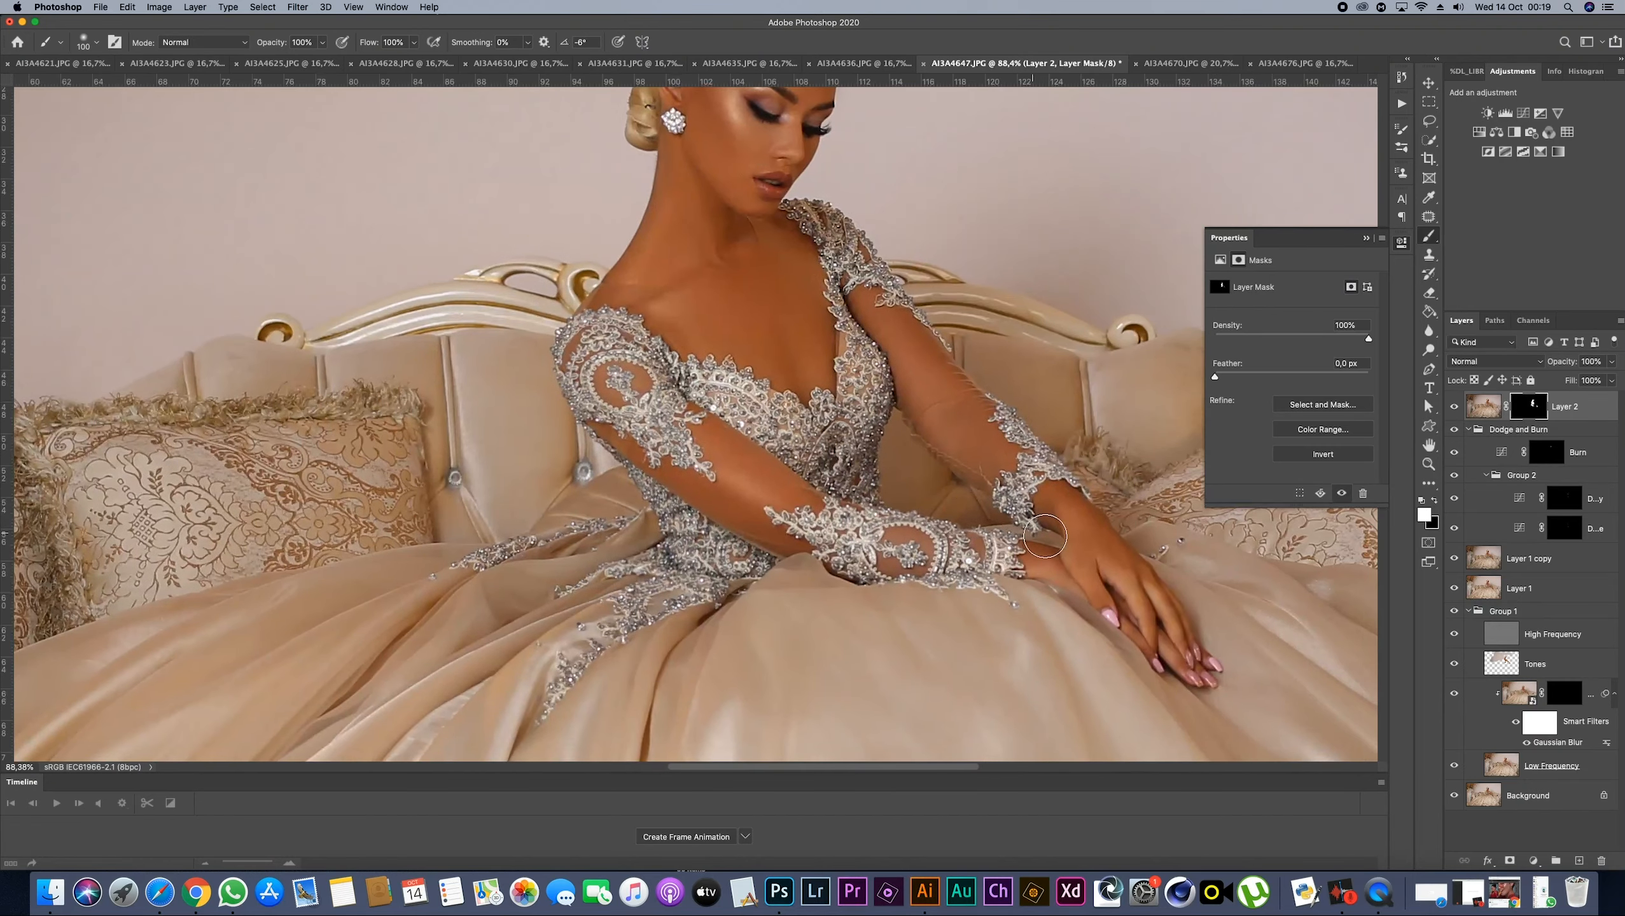
pyautogui.moveTo(867, 310); pyautogui.dragTo(1021, 501)
pyautogui.moveTo(914, 371); pyautogui.dragTo(966, 448)
# Undo the brush strokes and the inversion of Layer 2's mask, restoring the fully white mask
pyautogui.press('super+z')
pyautogui.press('super+z')
pyautogui.press('super+z')
pyautogui.press('super+z')
pyautogui.press('super+z')
pyautogui.press('super+z')
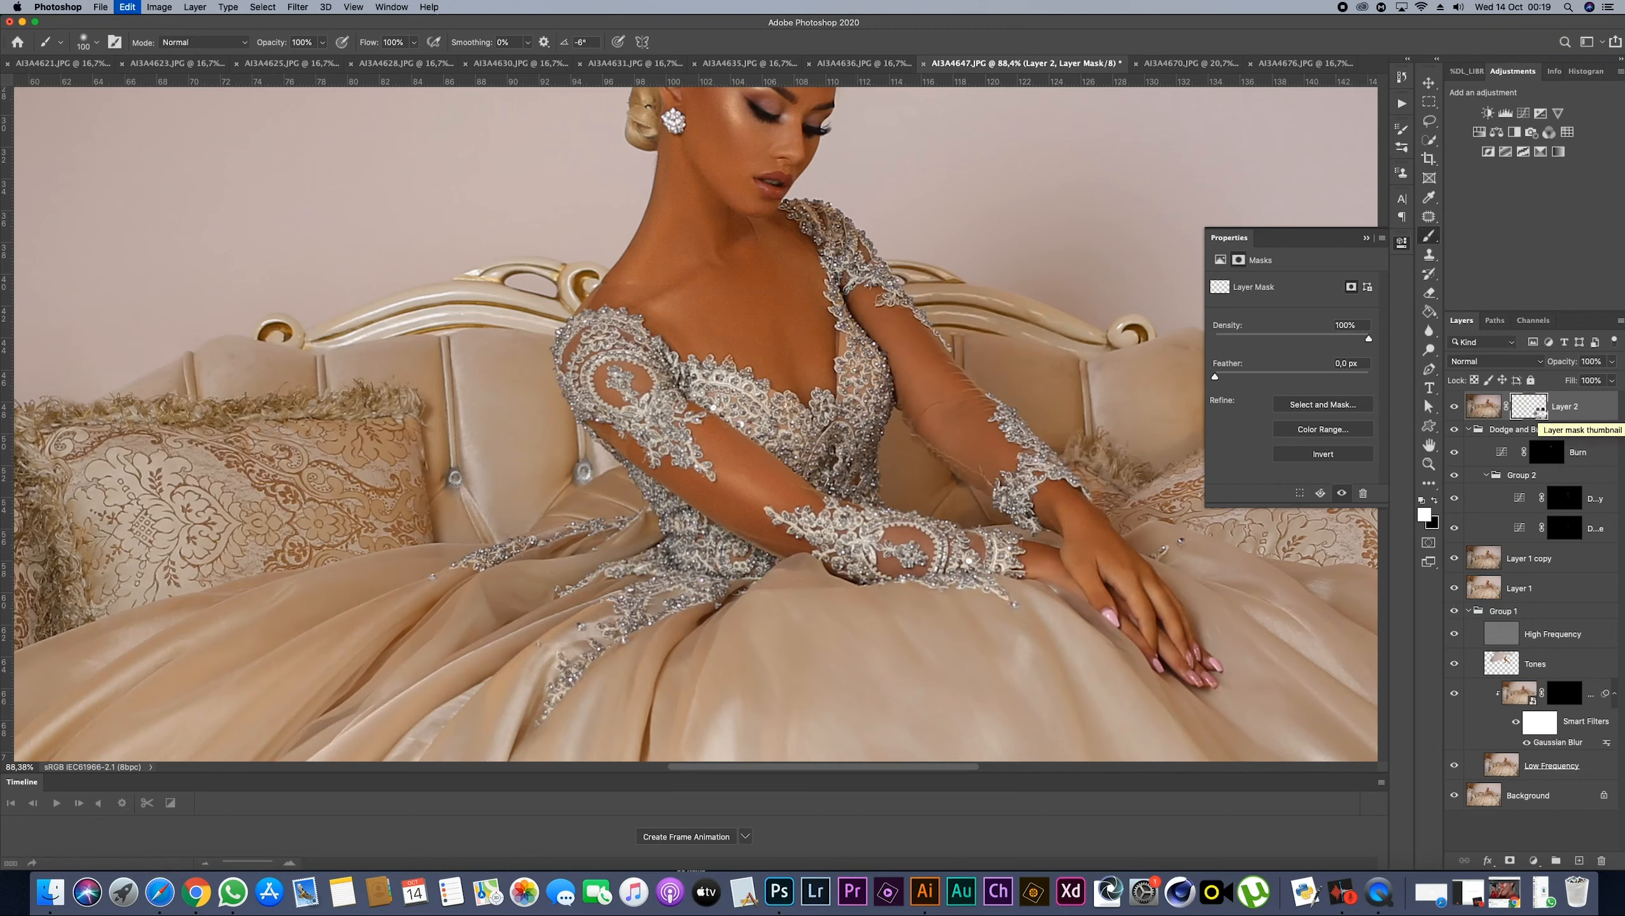
pyautogui.press('super+z')
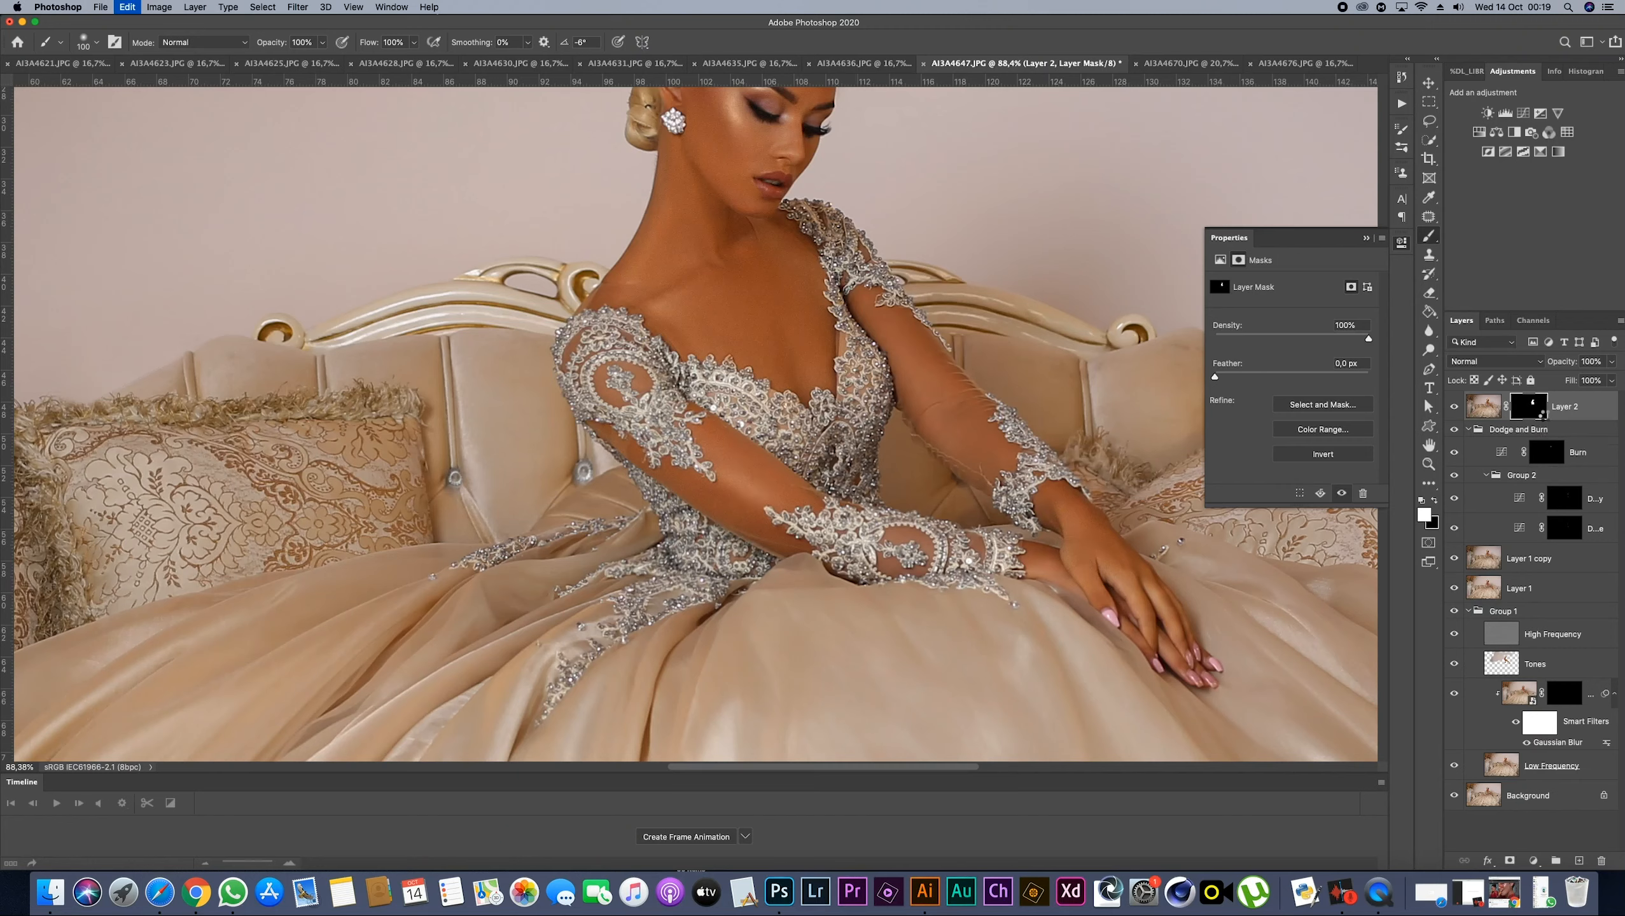
pyautogui.press('super+z')
pyautogui.press('super+z')
pyautogui.press('super+z')
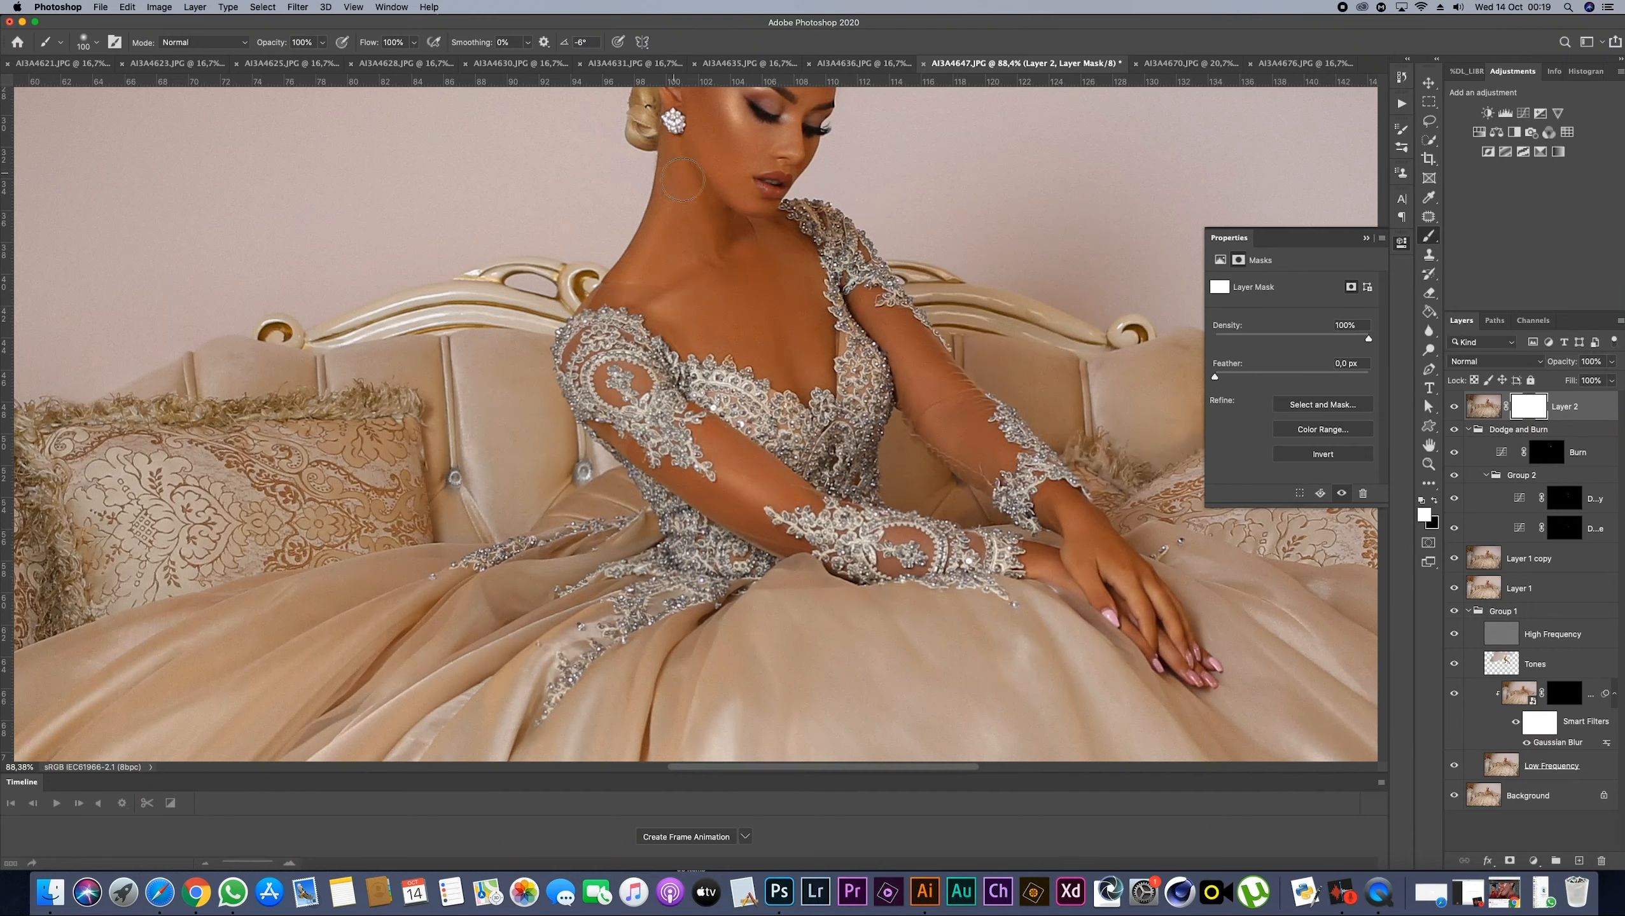
# Examine the grain on the neck and shoulder skin up close, and compare it with the whole portrait
pyautogui.scroll(10, 729, 201)
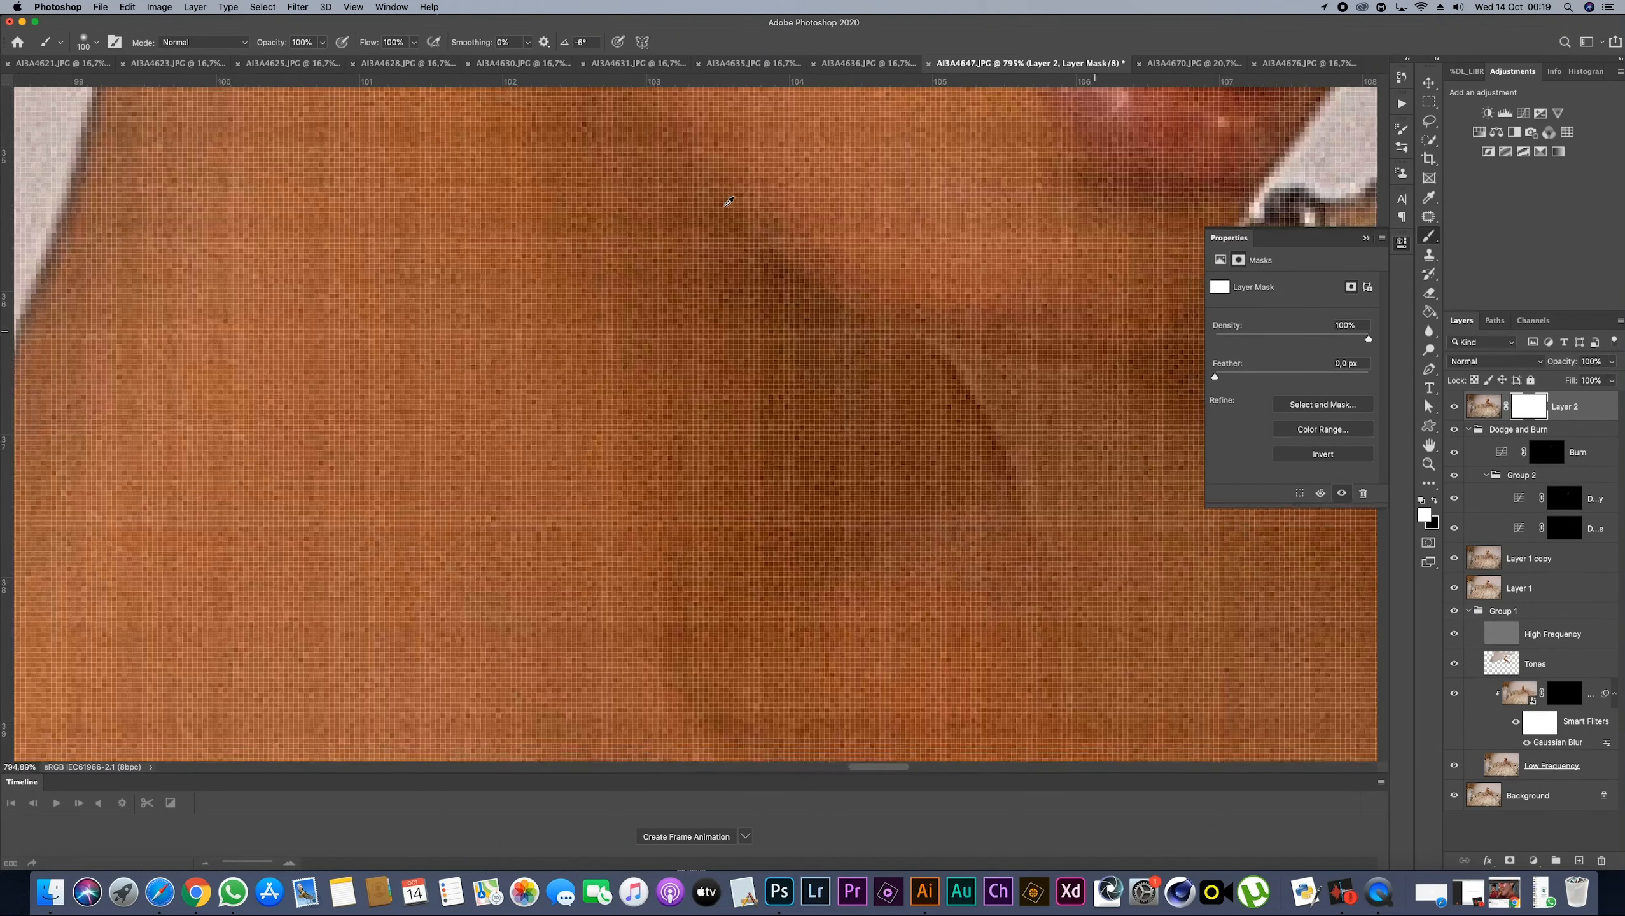
pyautogui.scroll(-8, 729, 201)
pyautogui.scroll(-10, 744, 165)
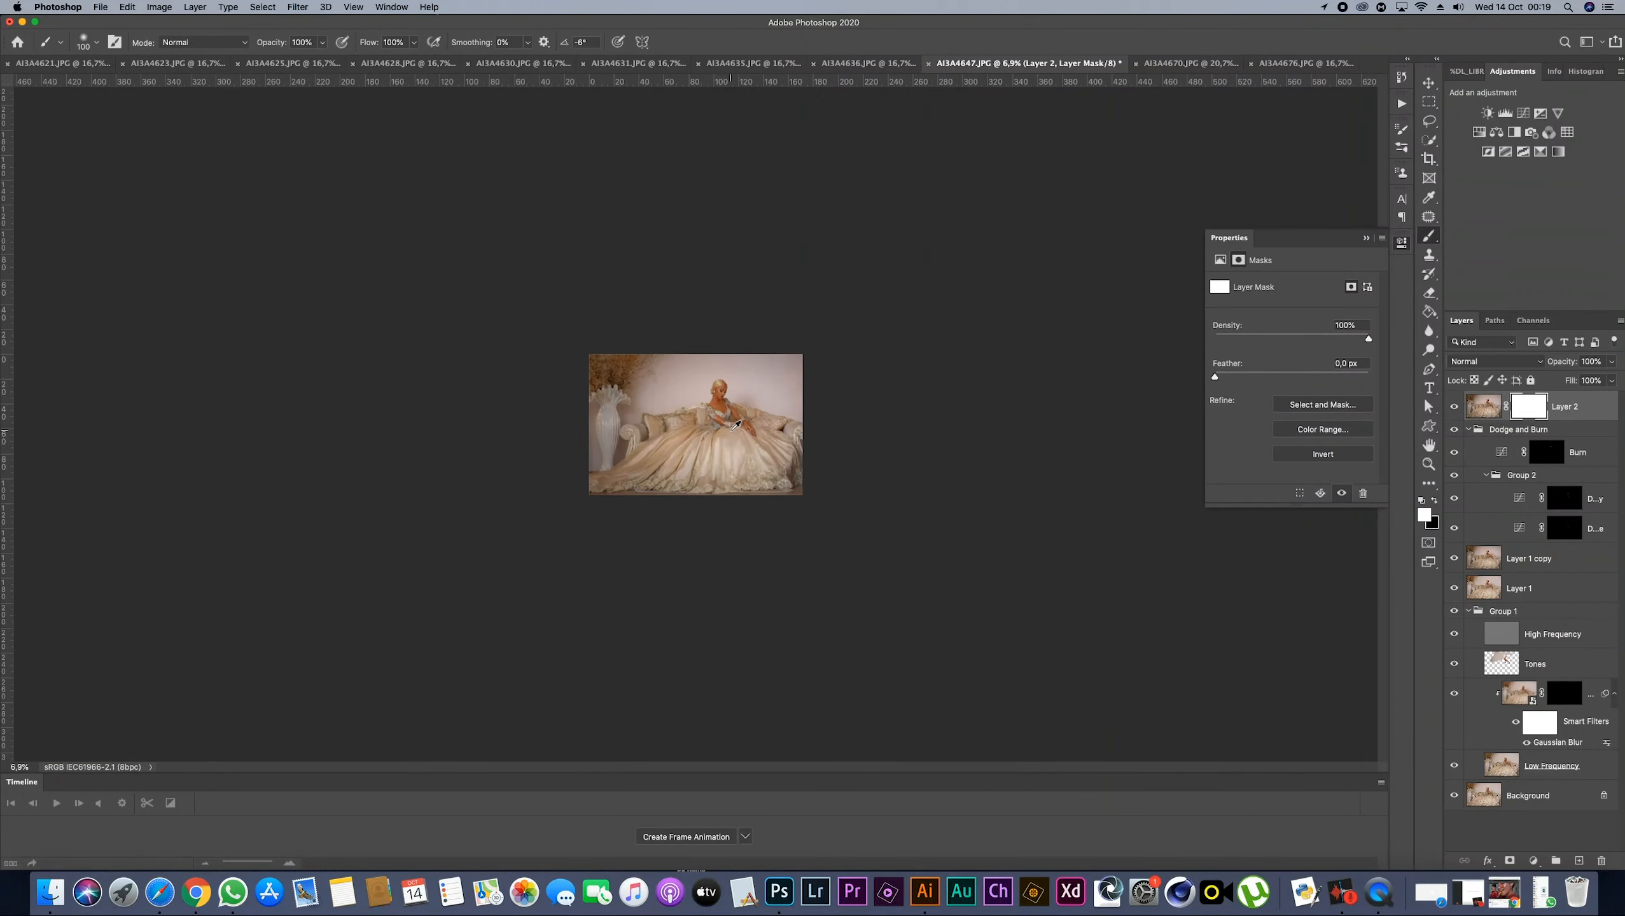
pyautogui.scroll(5, 736, 425)
pyautogui.scroll(4, 773, 221)
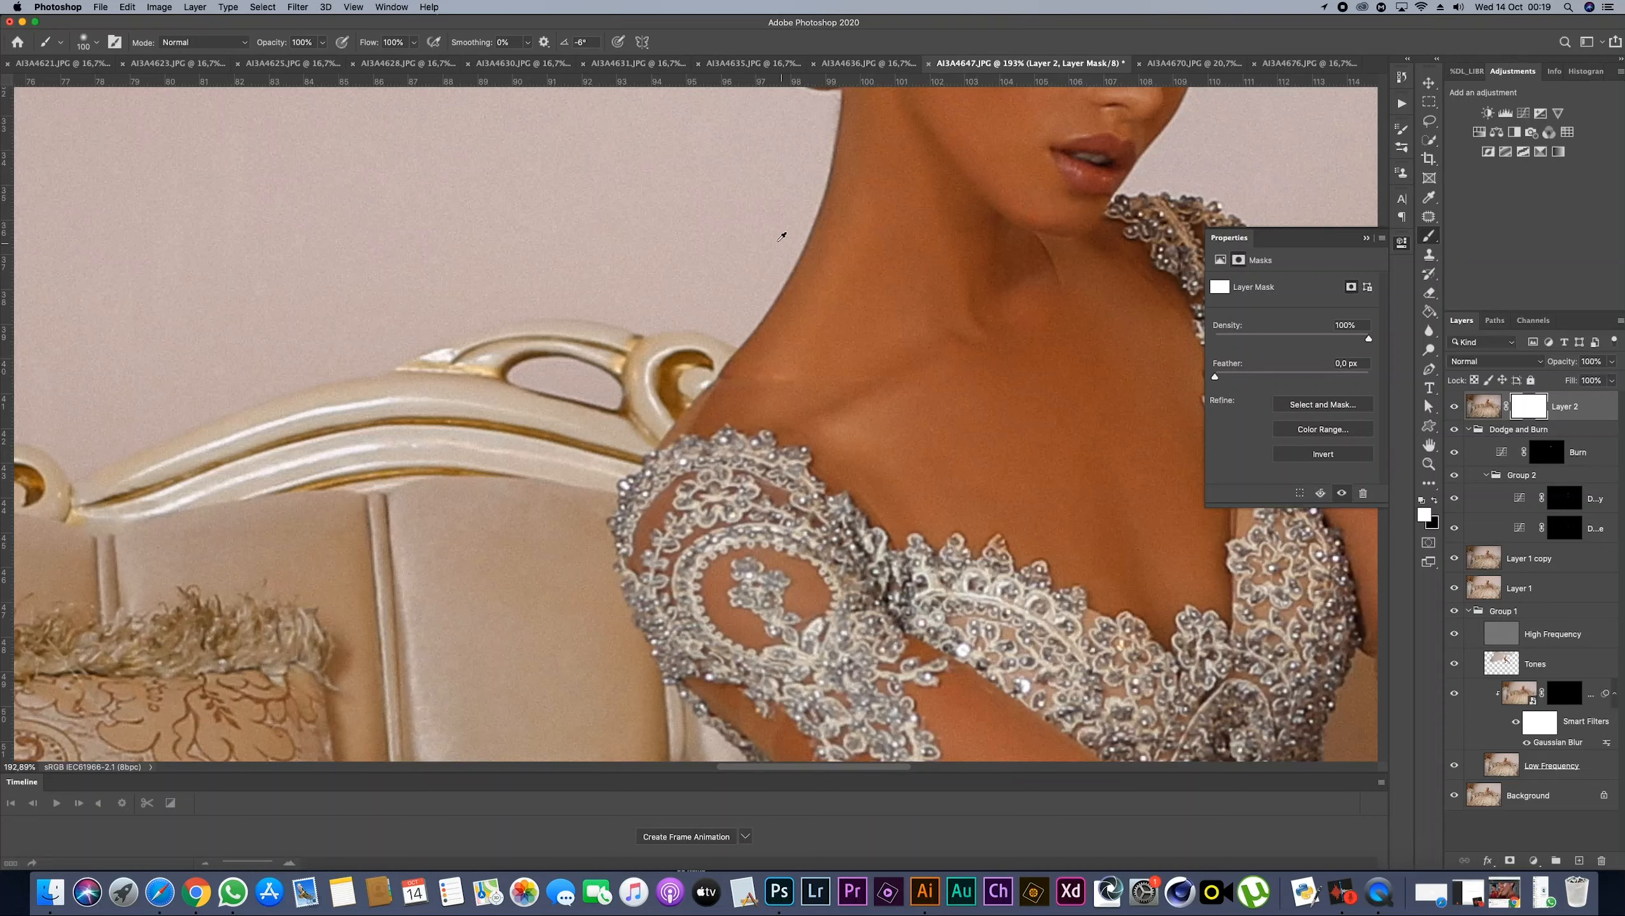
pyautogui.scroll(-4, 775, 323)
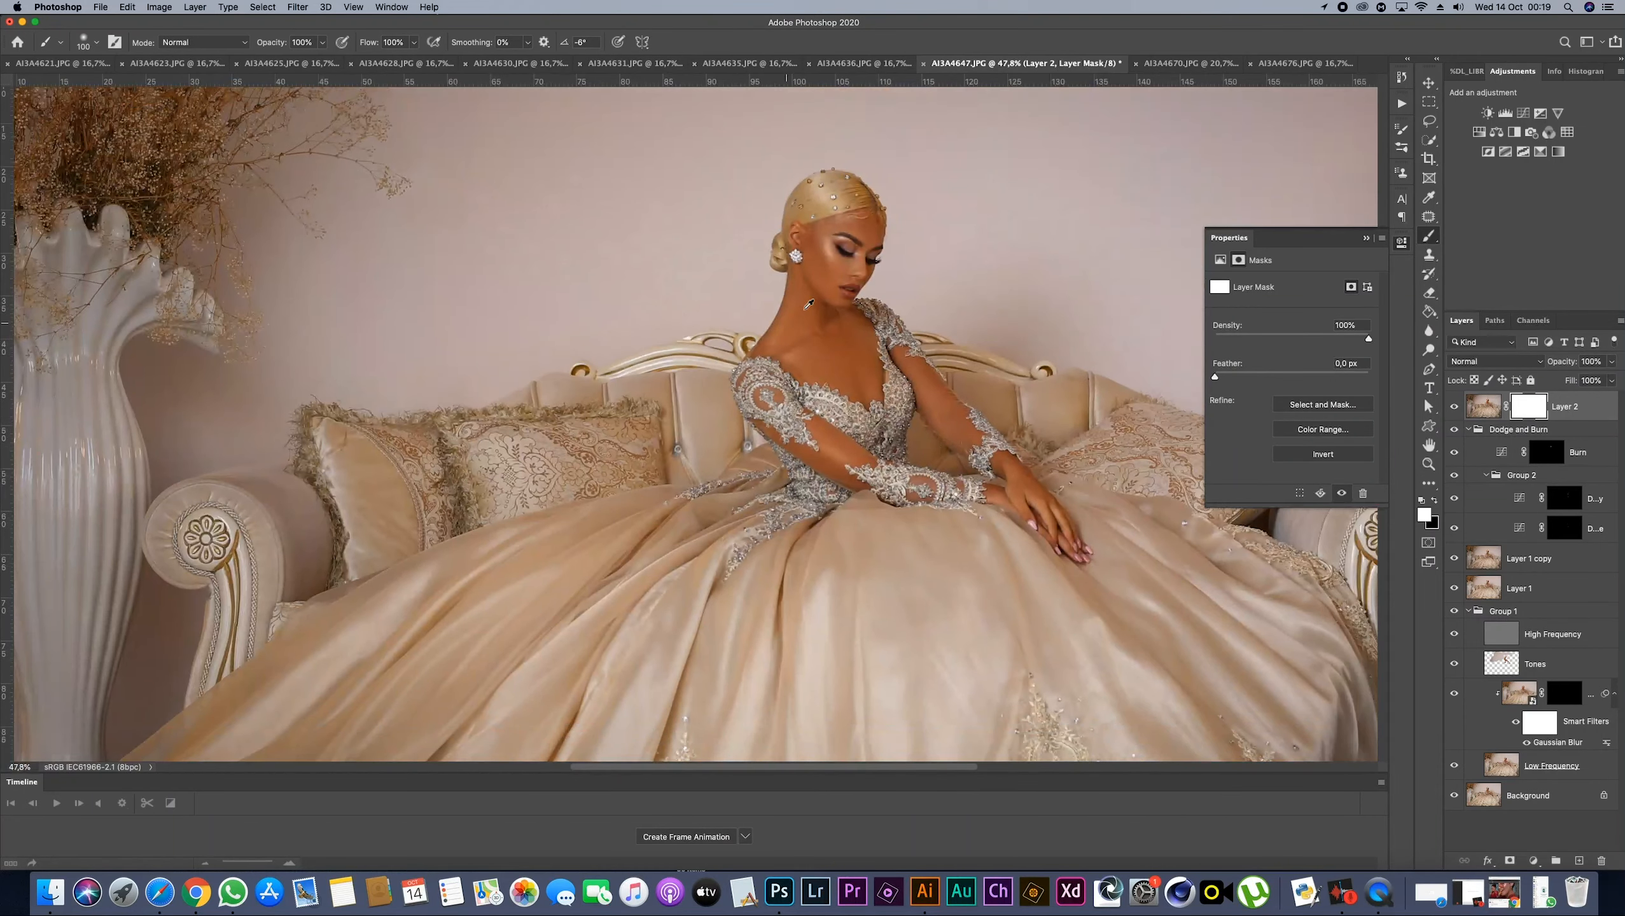